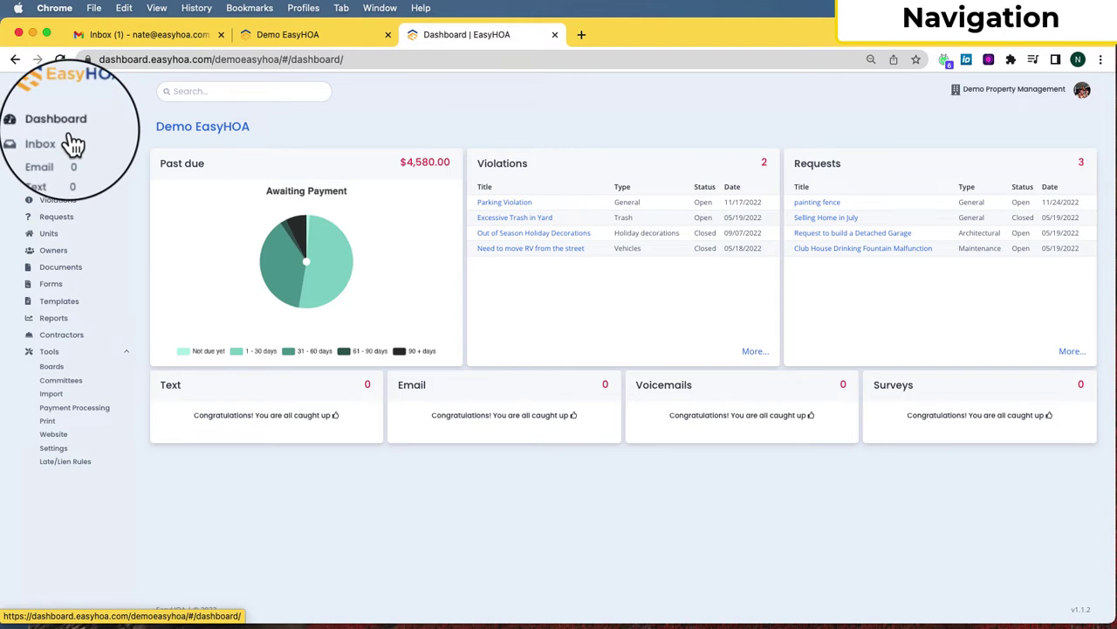
View the email inbox, violations, requests, units and owners pages in turn
click(63, 165)
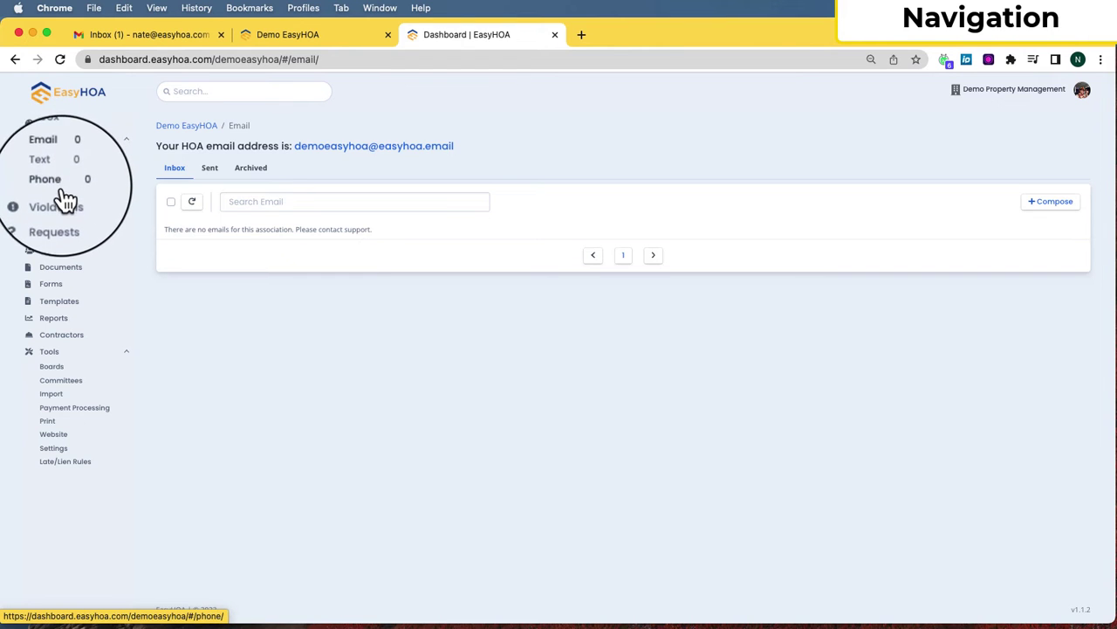
click(67, 212)
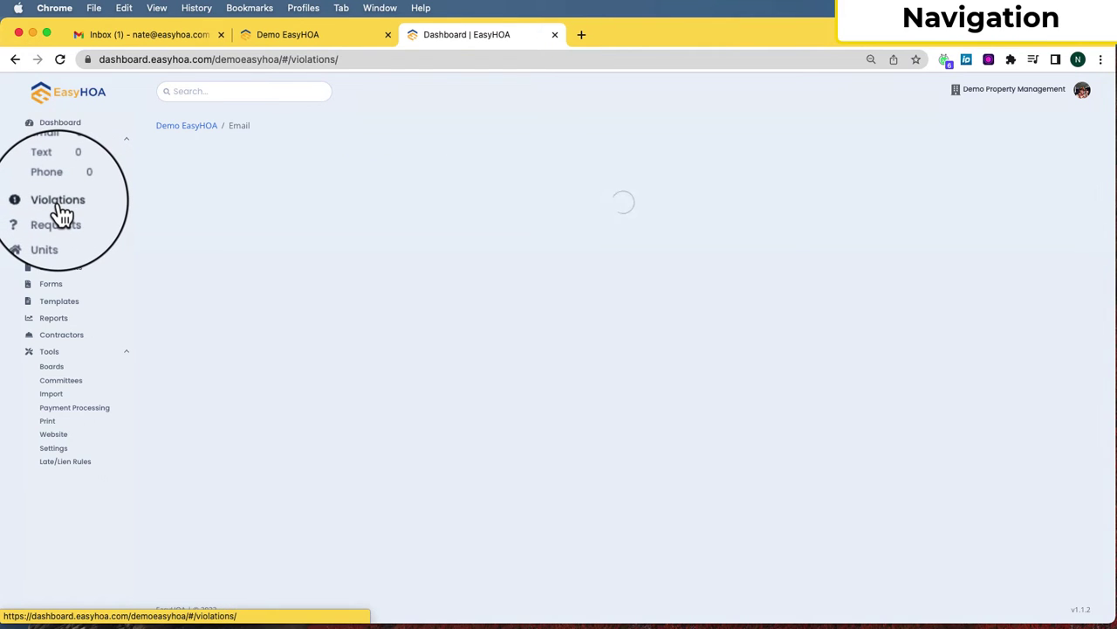
click(64, 225)
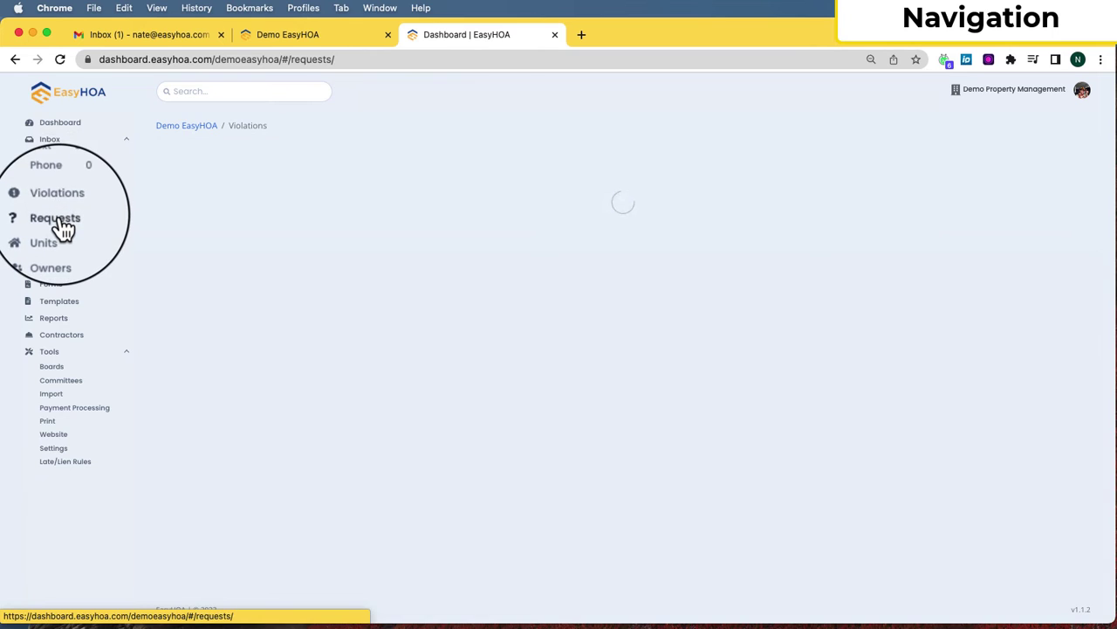
click(59, 243)
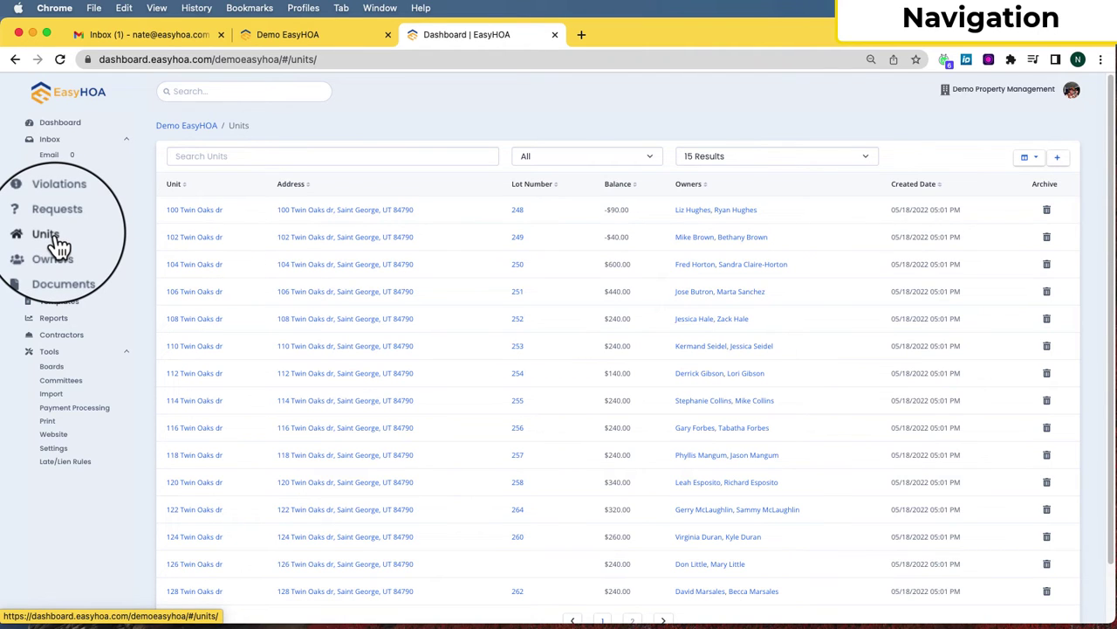
click(61, 261)
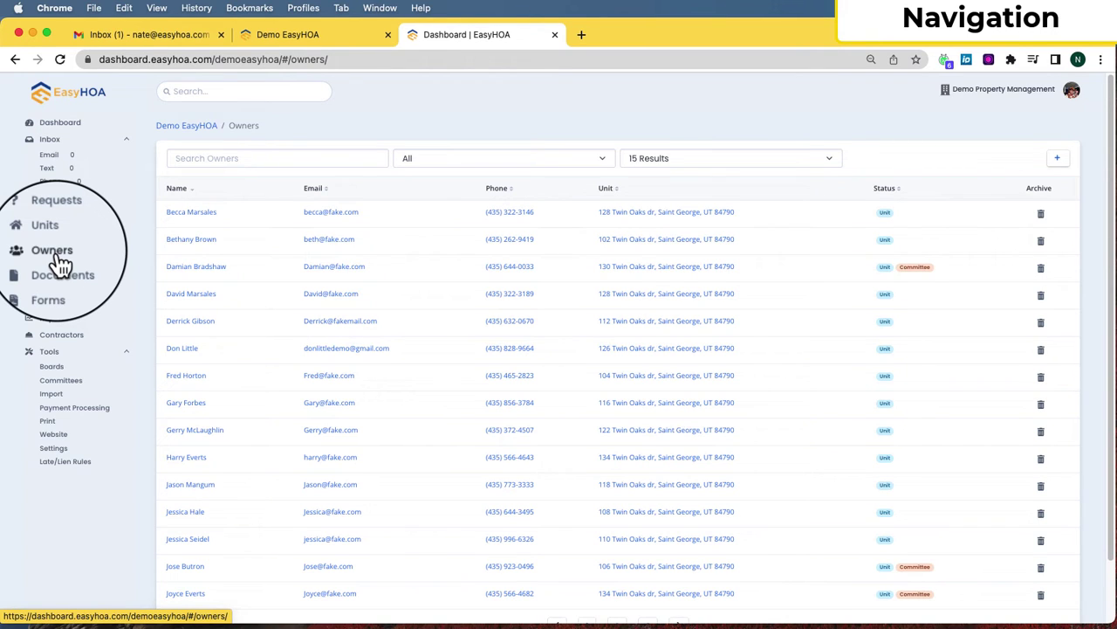
View the association's documents, forms, templates, reports and contractors pages in turn
click(68, 275)
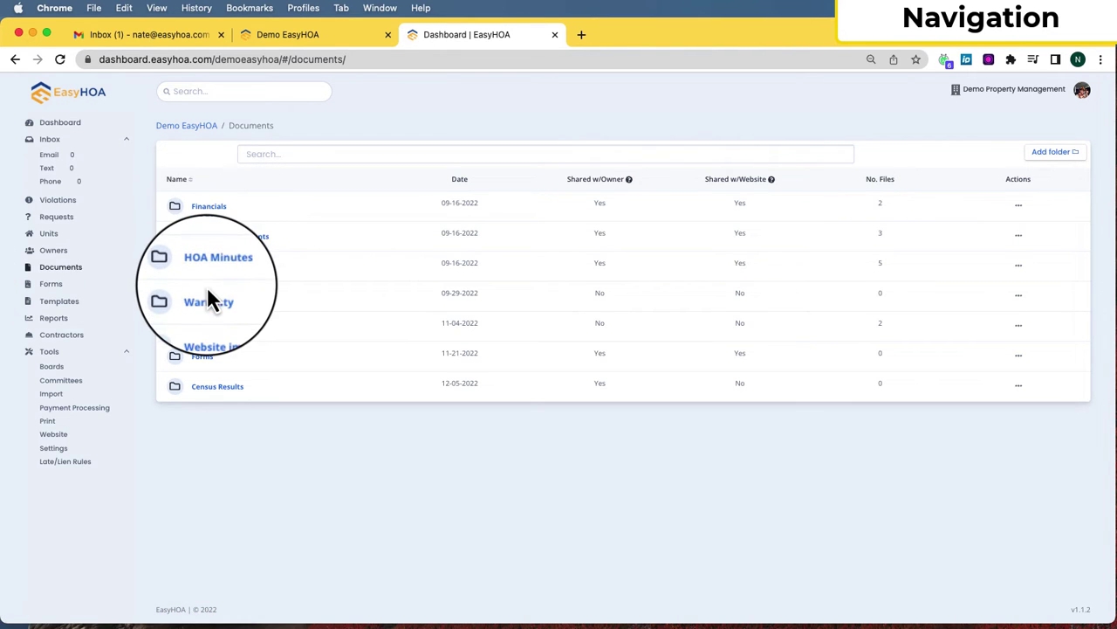
click(49, 285)
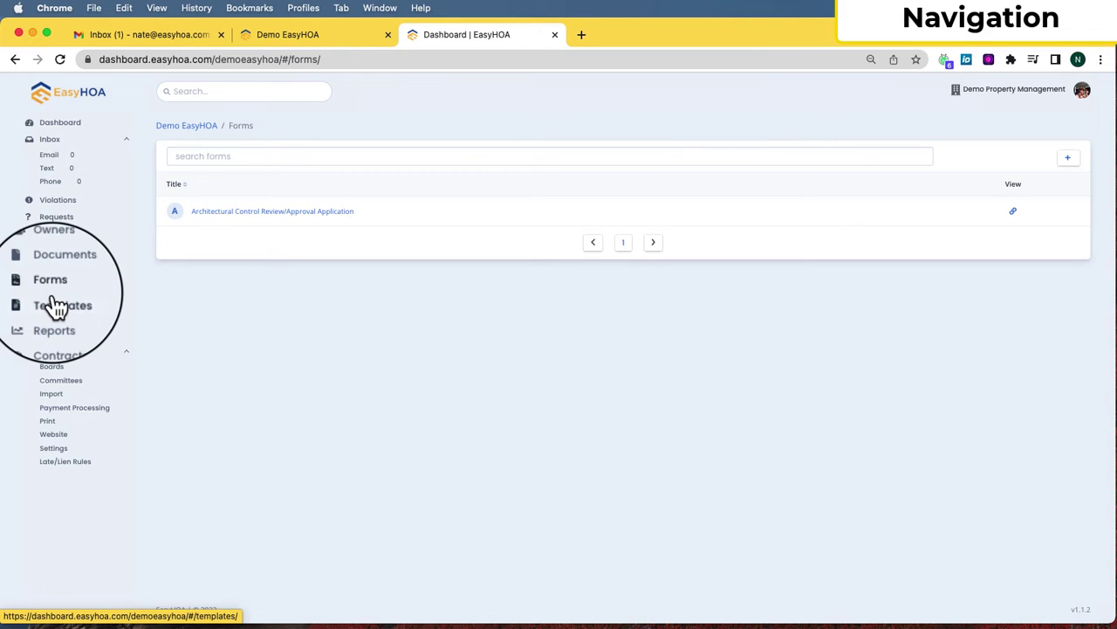
click(60, 312)
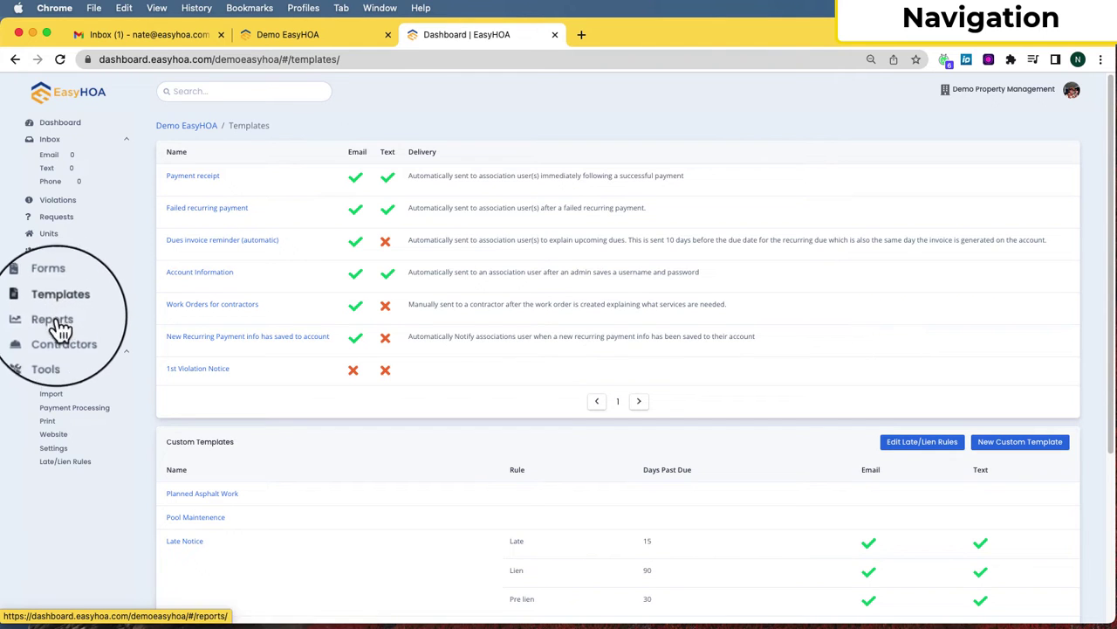
click(60, 330)
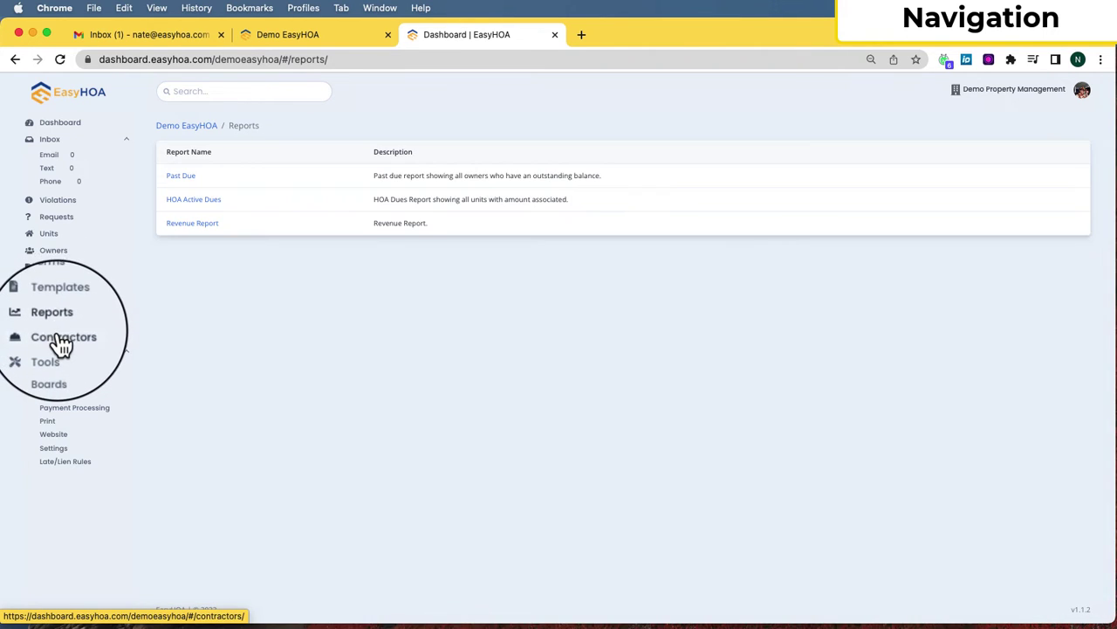
click(61, 347)
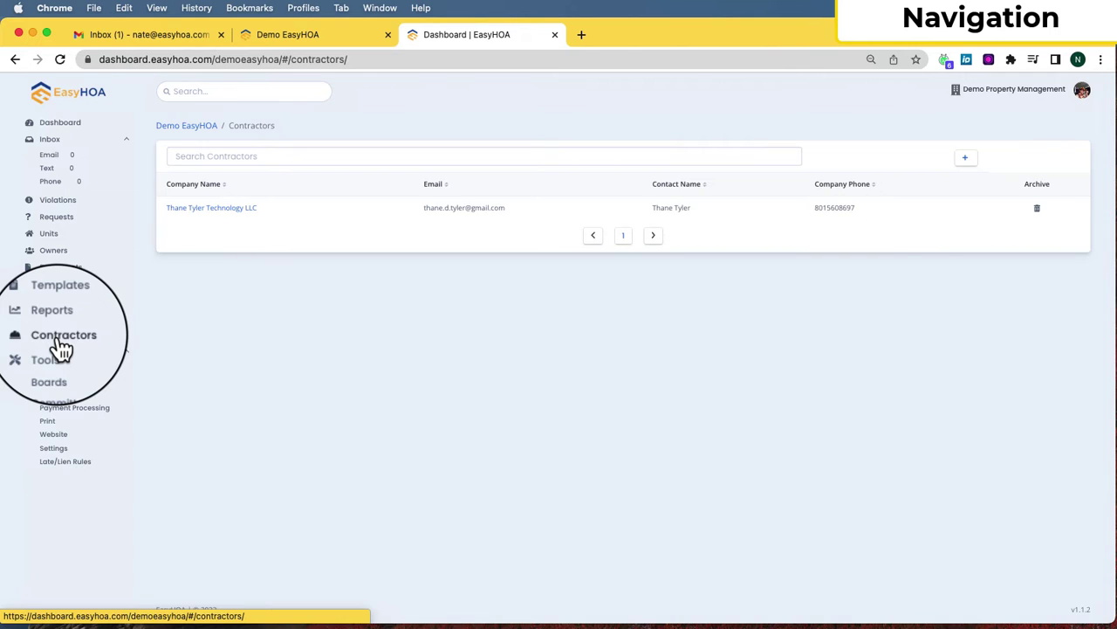
Collapse and re-expand the Tools section, and view its Import, Payment Processing, Print and Website pages
click(56, 361)
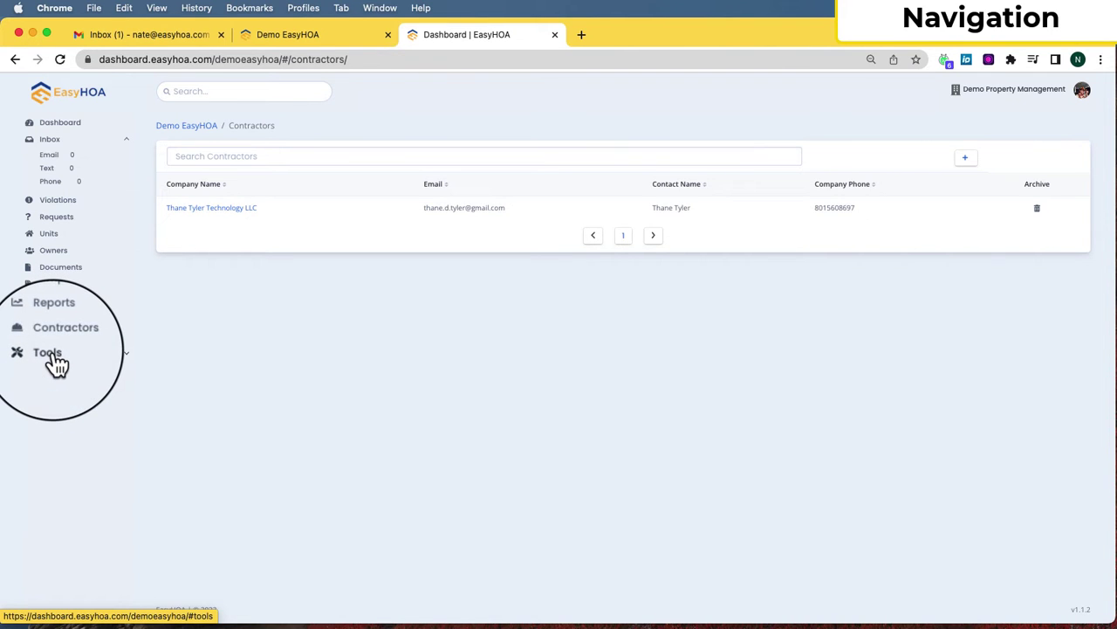
click(55, 359)
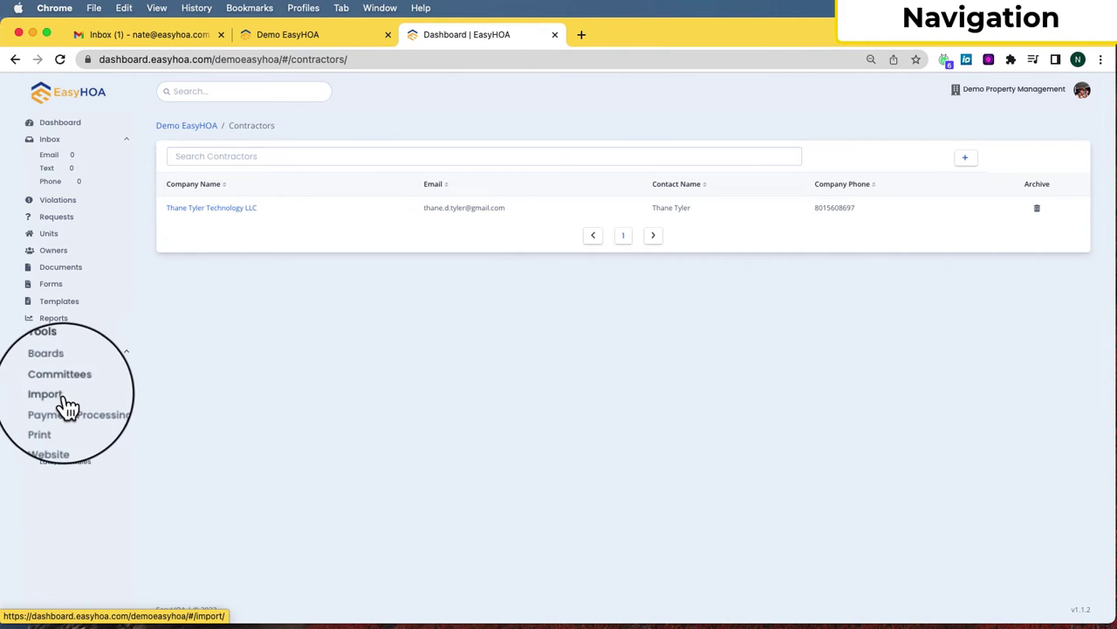
click(66, 401)
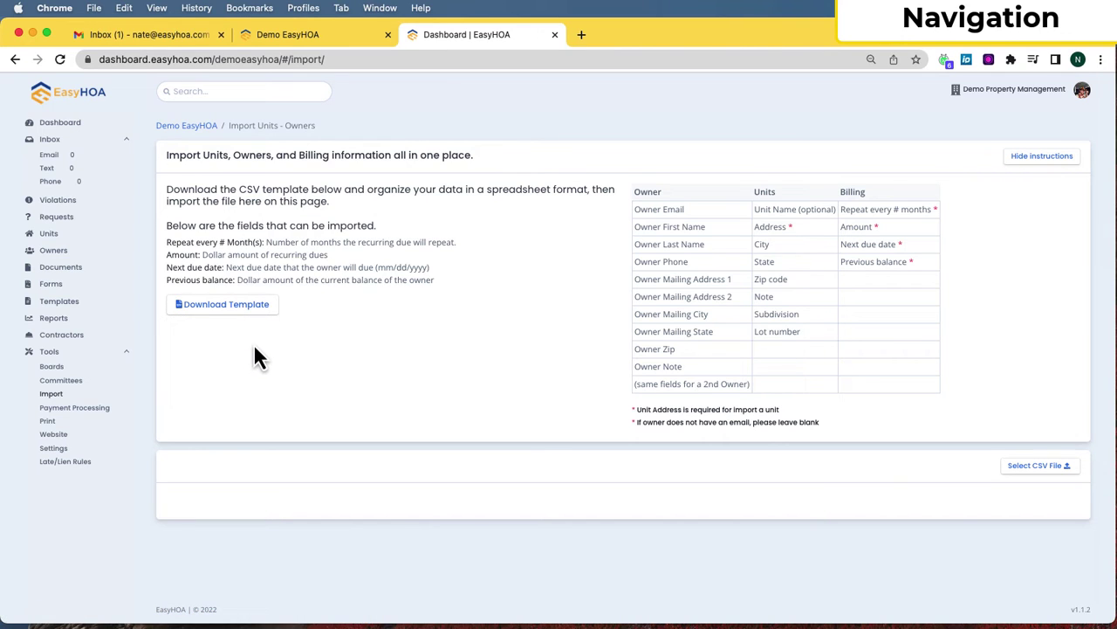
click(74, 408)
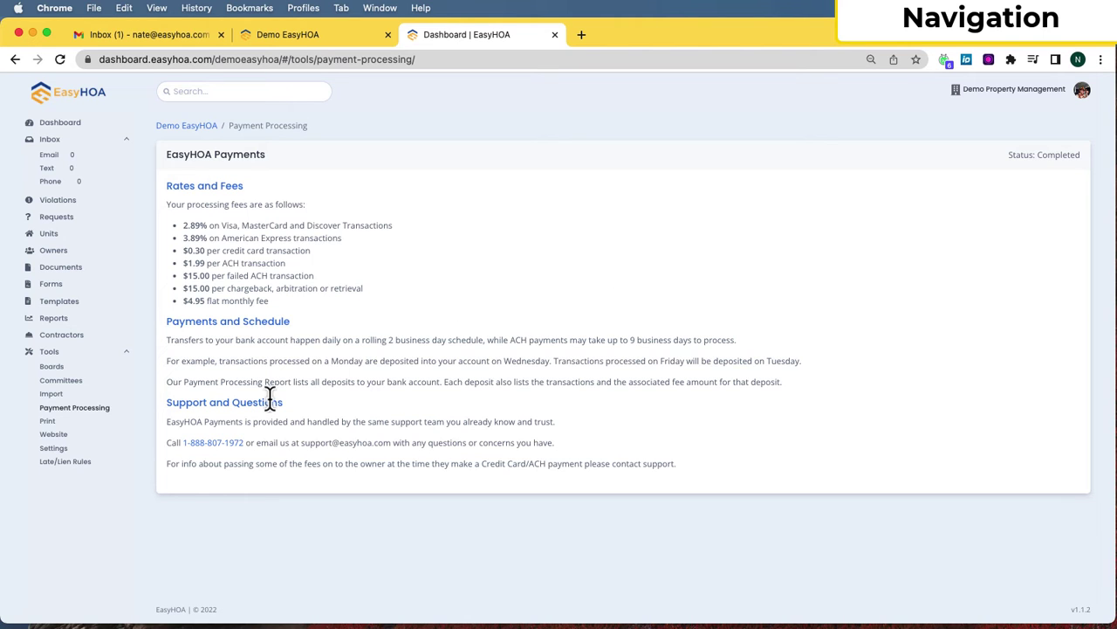
click(47, 421)
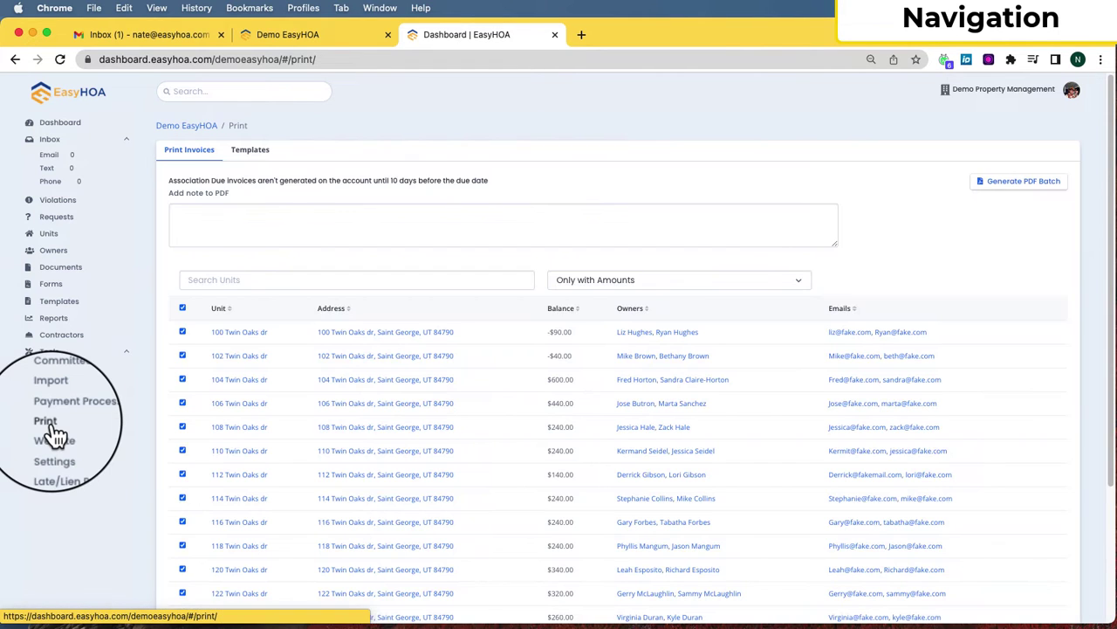
click(56, 446)
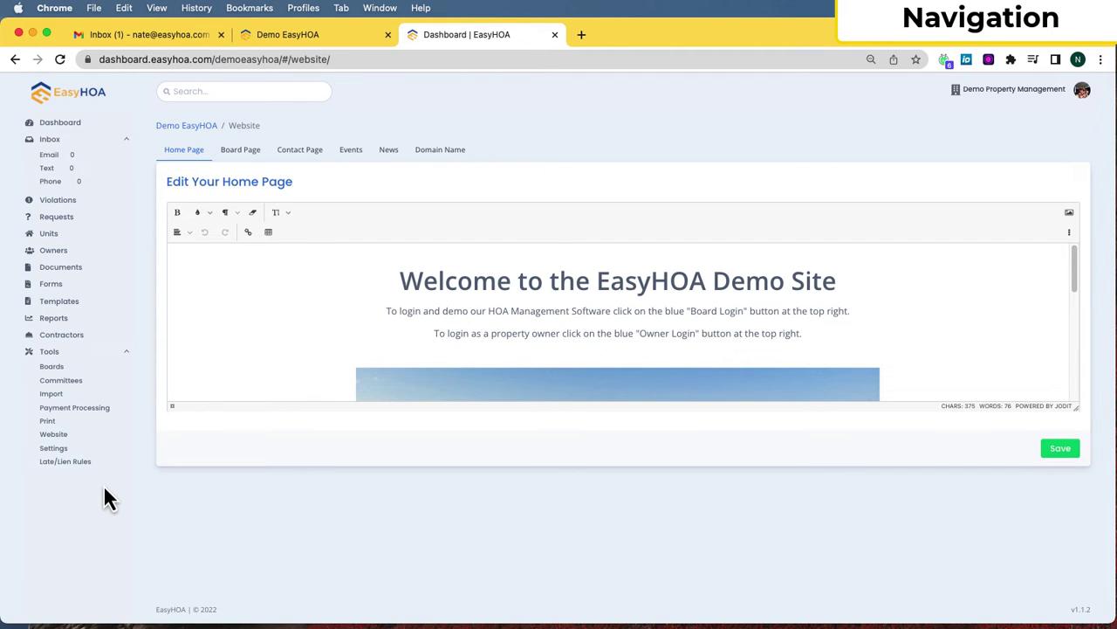
Review the instructions for importing units, owners and billing, and open the HOA Active Dues report
click(58, 407)
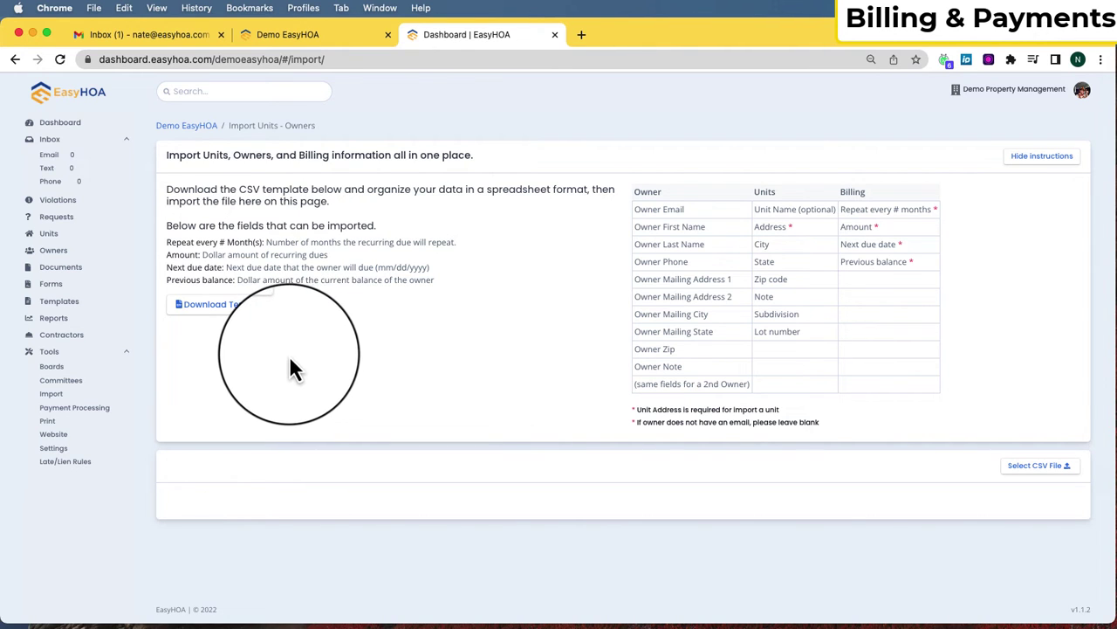
click(54, 320)
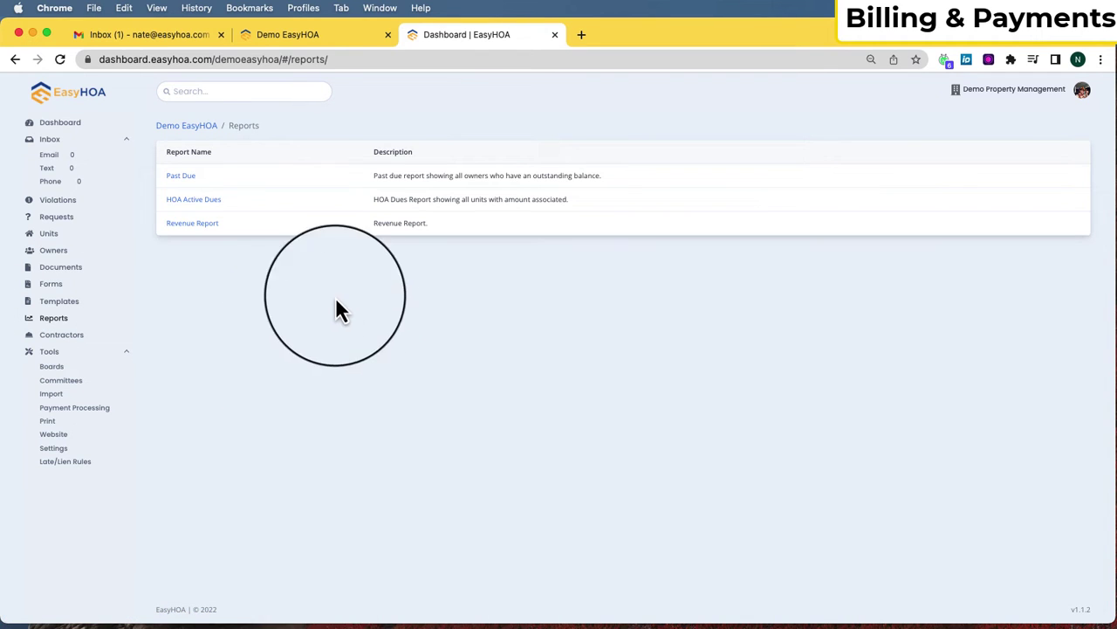
click(206, 200)
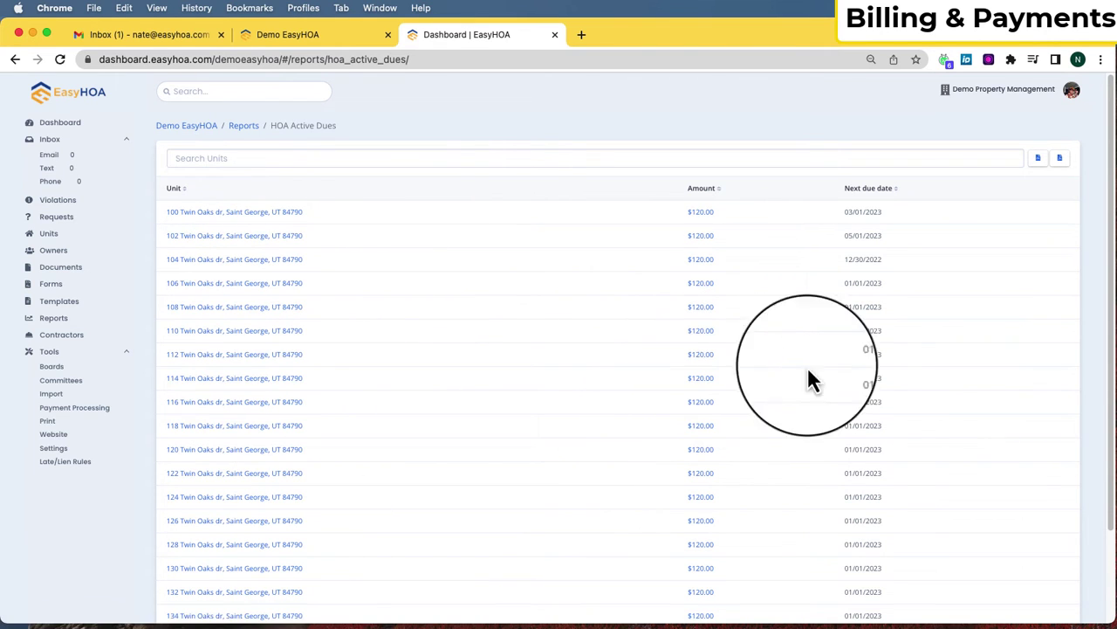
Open the seventh unit in the dues report and examine its recurring due's repeat interval, amount and due date
click(250, 367)
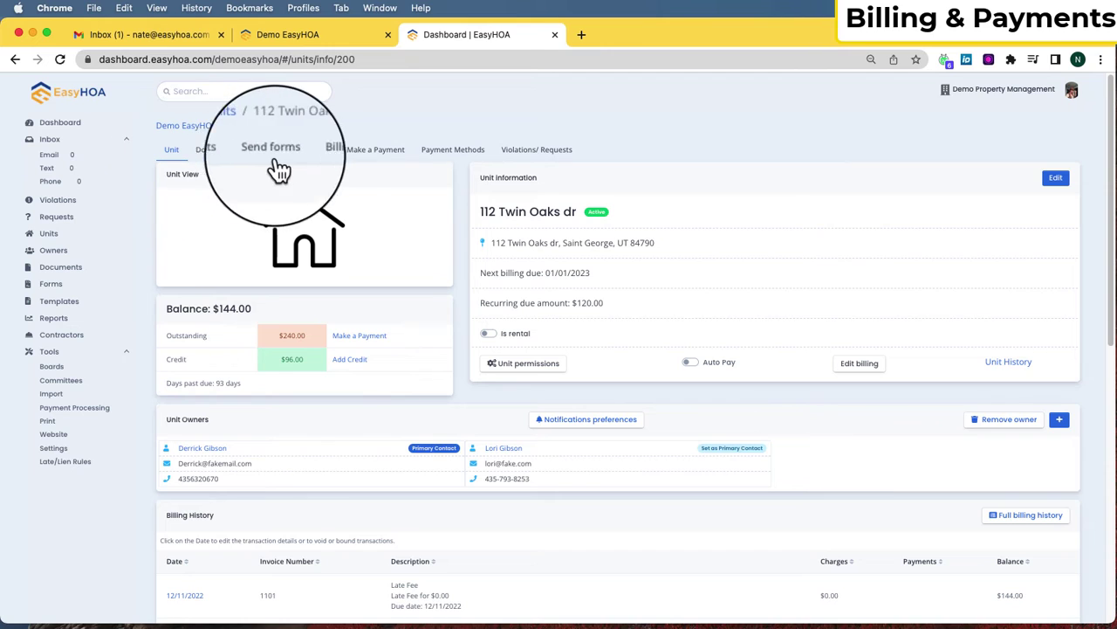
click(323, 161)
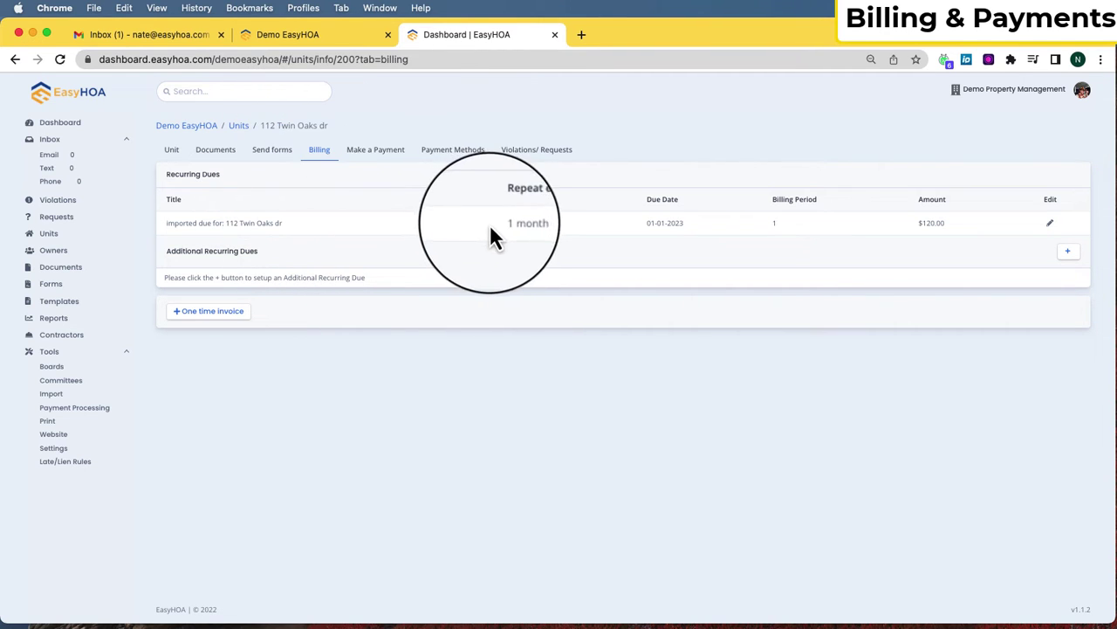
drag(538, 225, 503, 226)
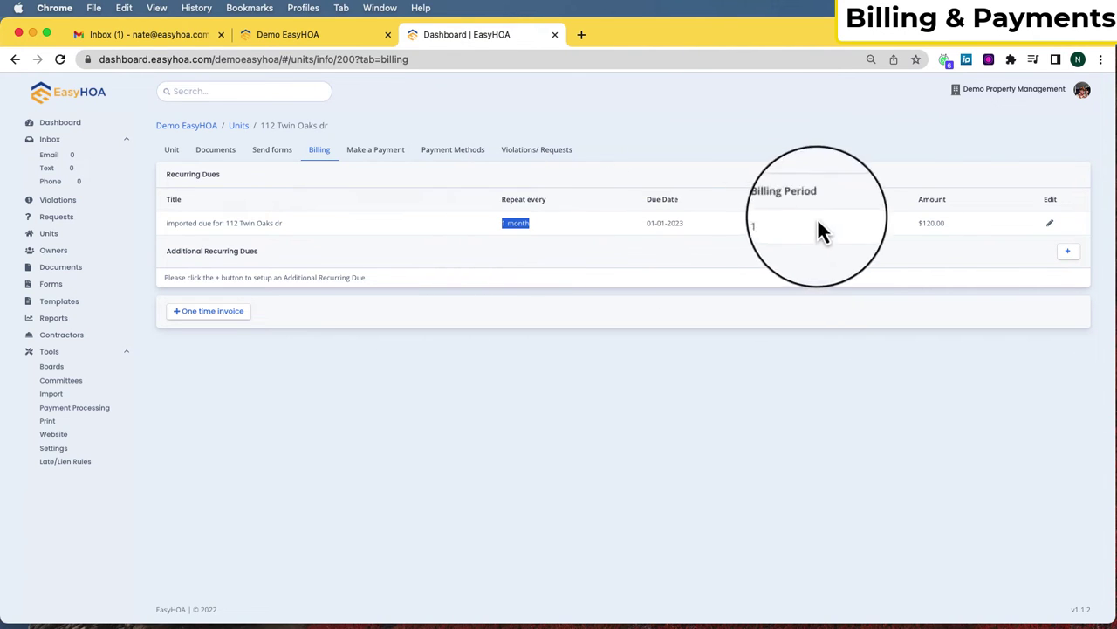
drag(946, 223, 920, 223)
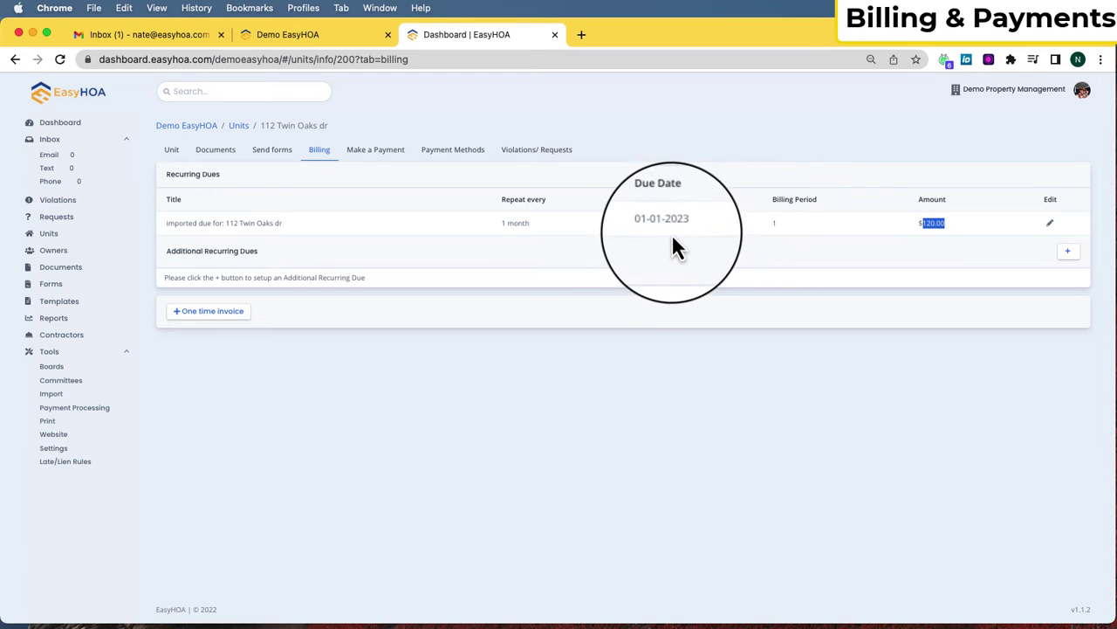
drag(681, 225, 642, 226)
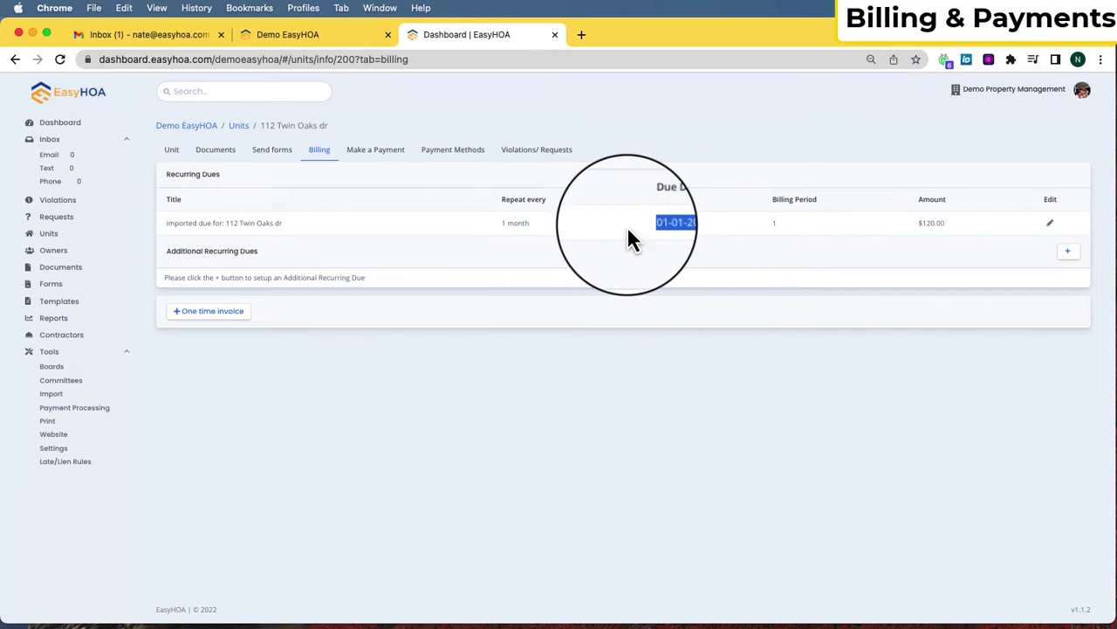
Examine the unit's owners and billing history, and open the profile of the third unit in the units list
click(179, 157)
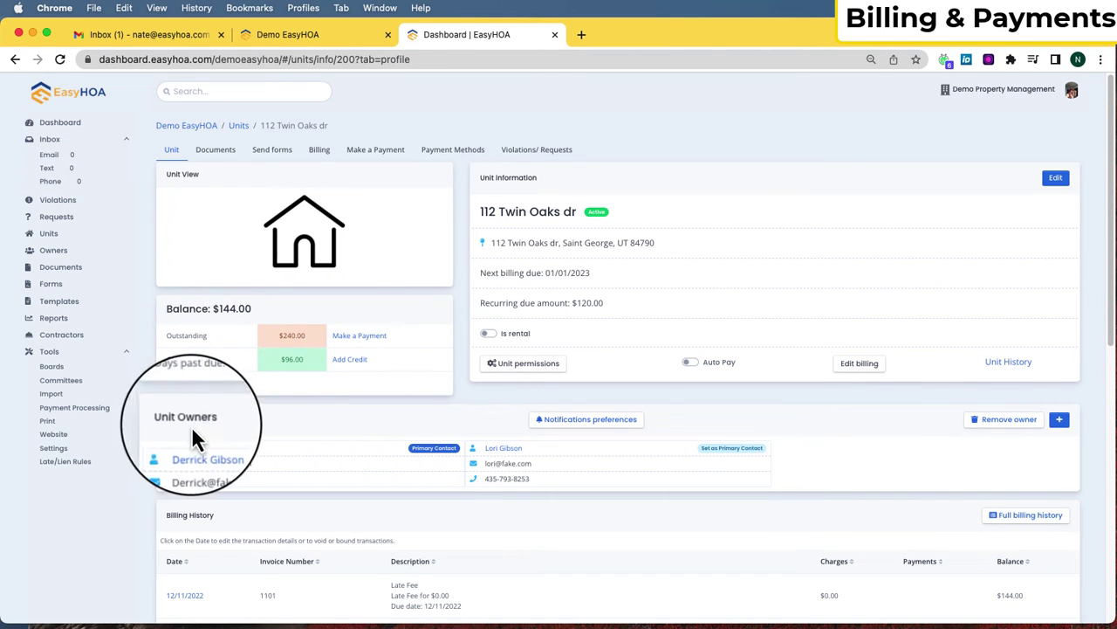
drag(214, 422, 167, 419)
scroll(333, 510, down, 5)
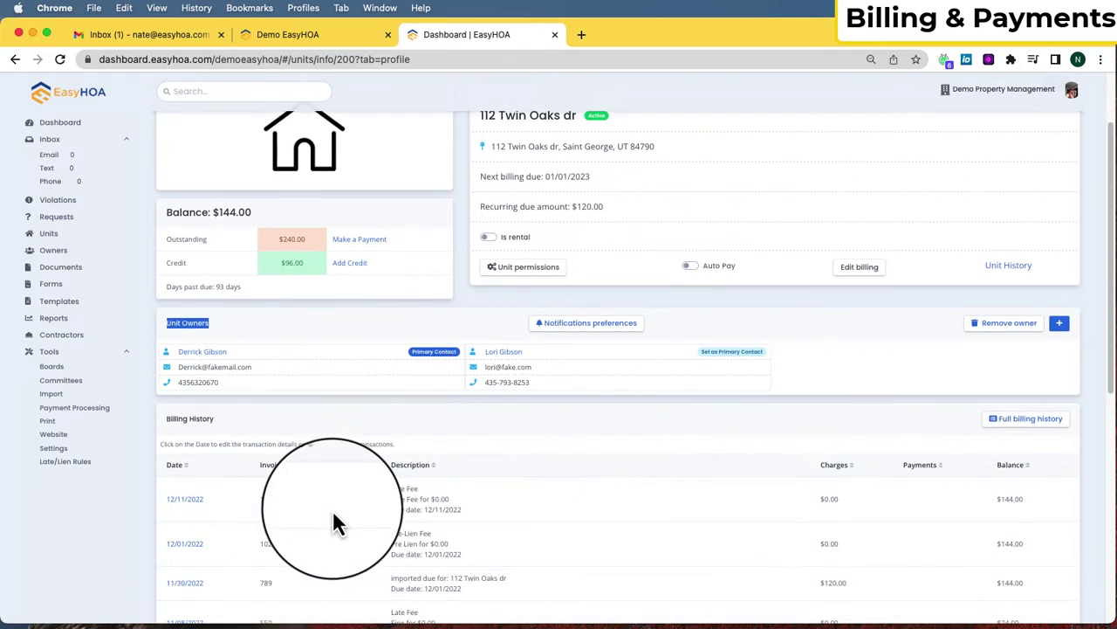
scroll(357, 510, down, 3)
scroll(358, 510, up, 8)
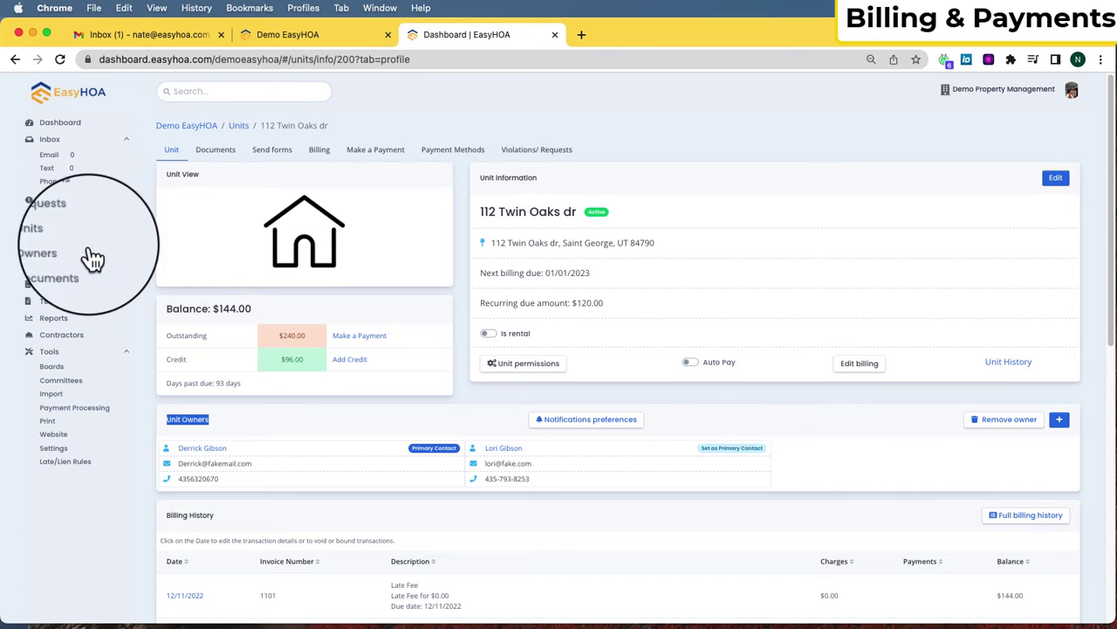
click(50, 236)
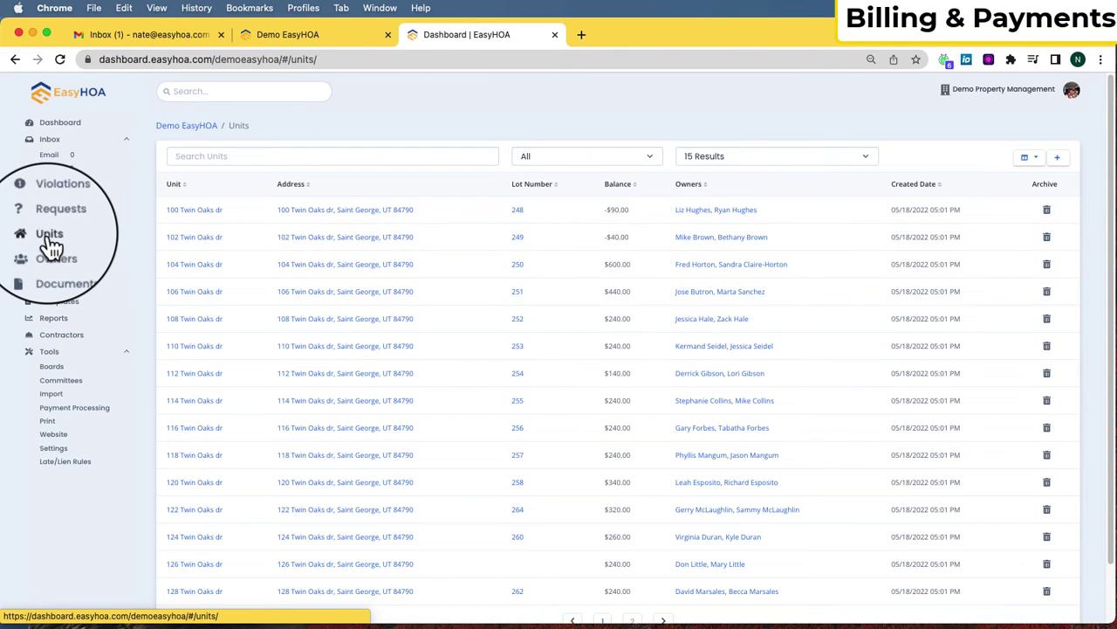
click(196, 265)
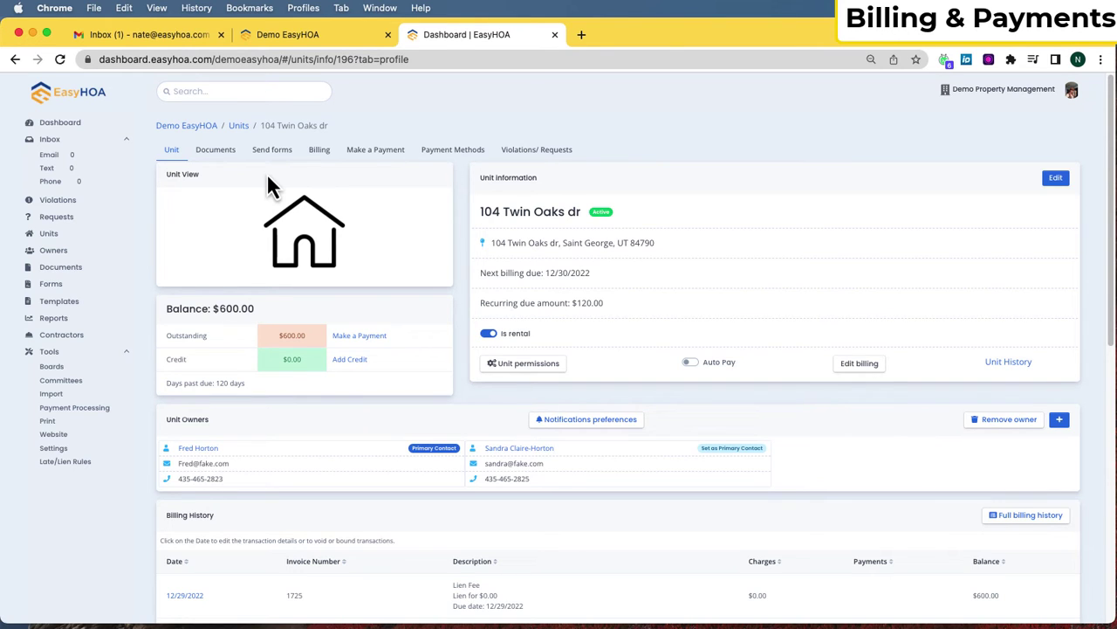
Open the "Dues invoice reminder (automatic)" template for editing
click(65, 313)
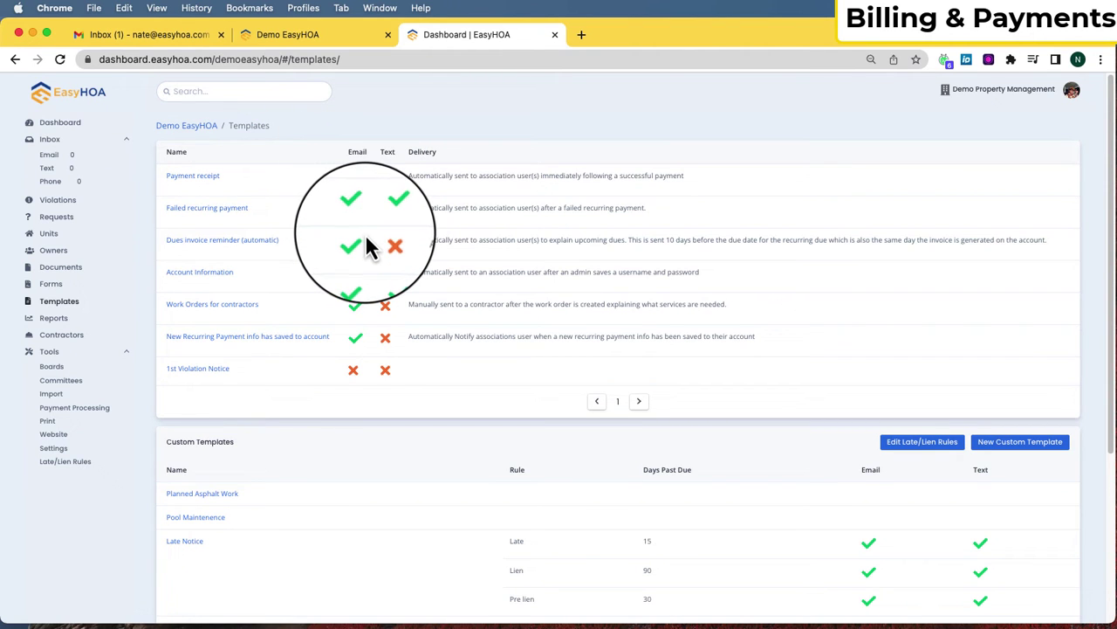
triple_click(165, 244)
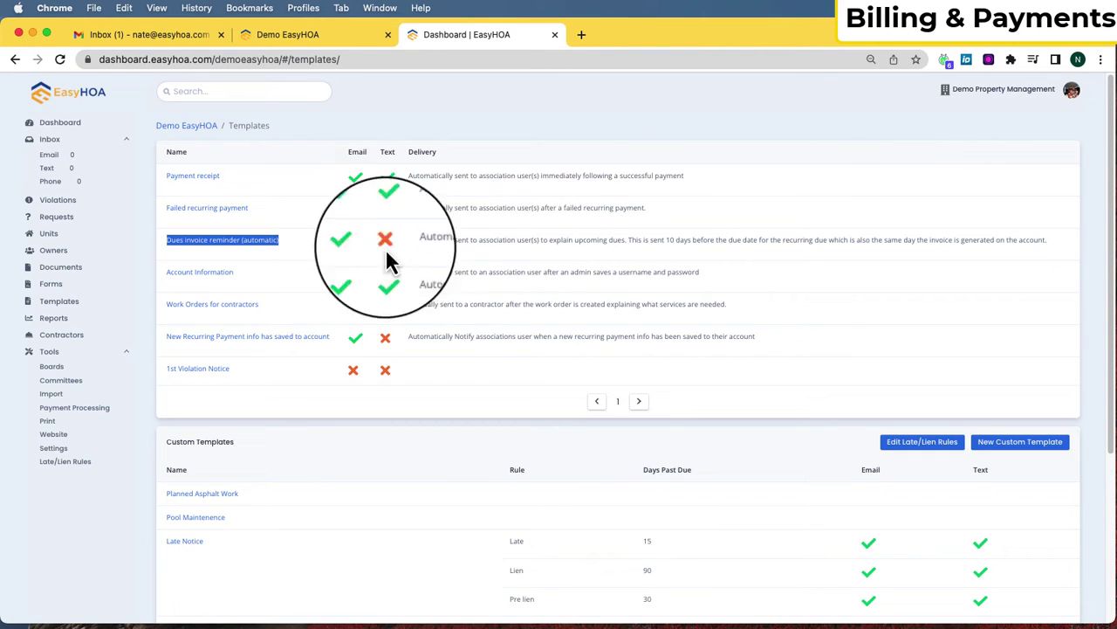
click(243, 253)
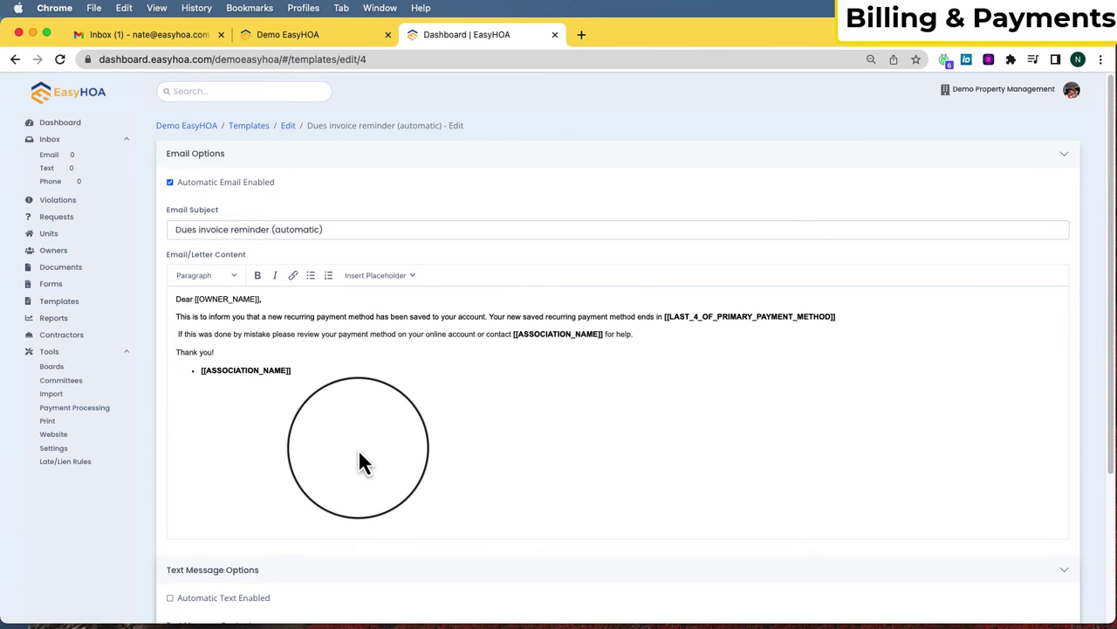
Browse the placeholders available for the reminder's email content and examine the owner and association name placeholders in the body
click(393, 277)
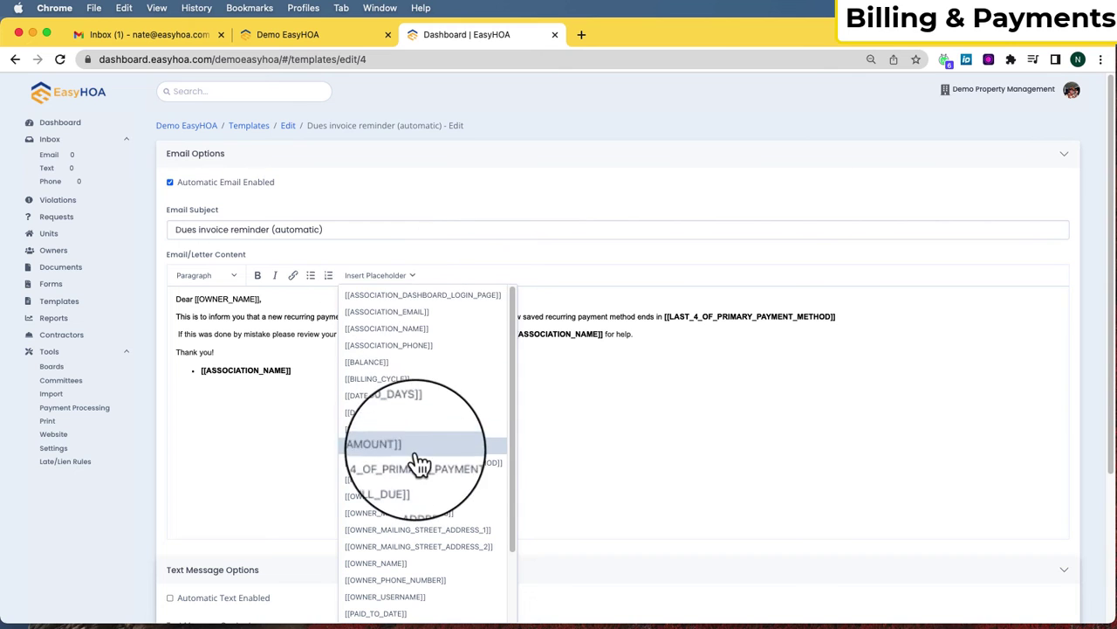
scroll(417, 516, down, 2)
click(270, 452)
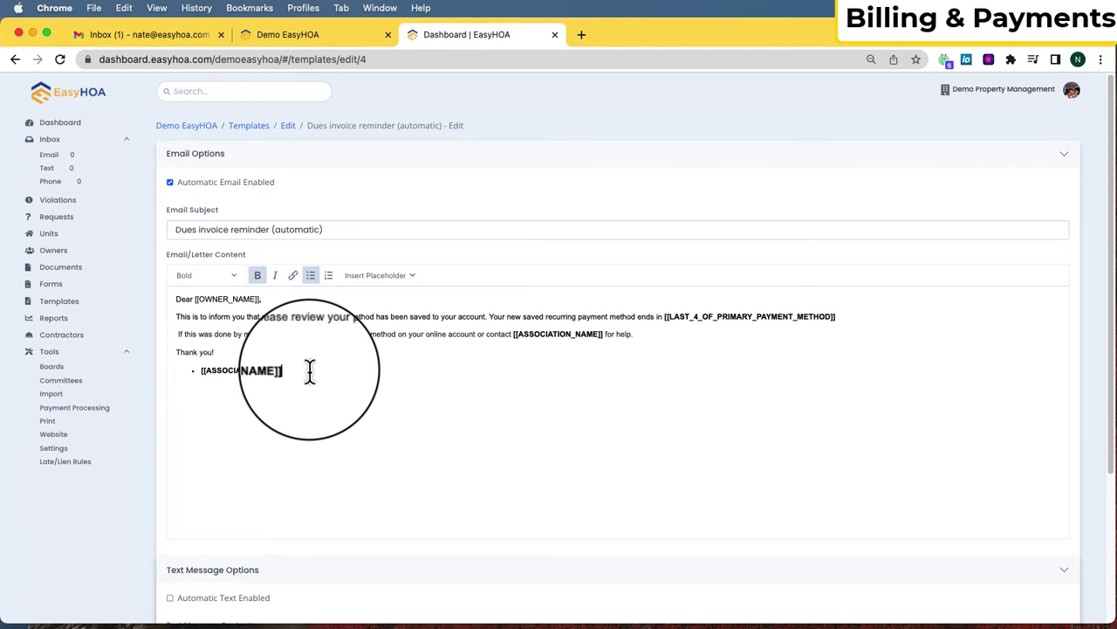
click(200, 300)
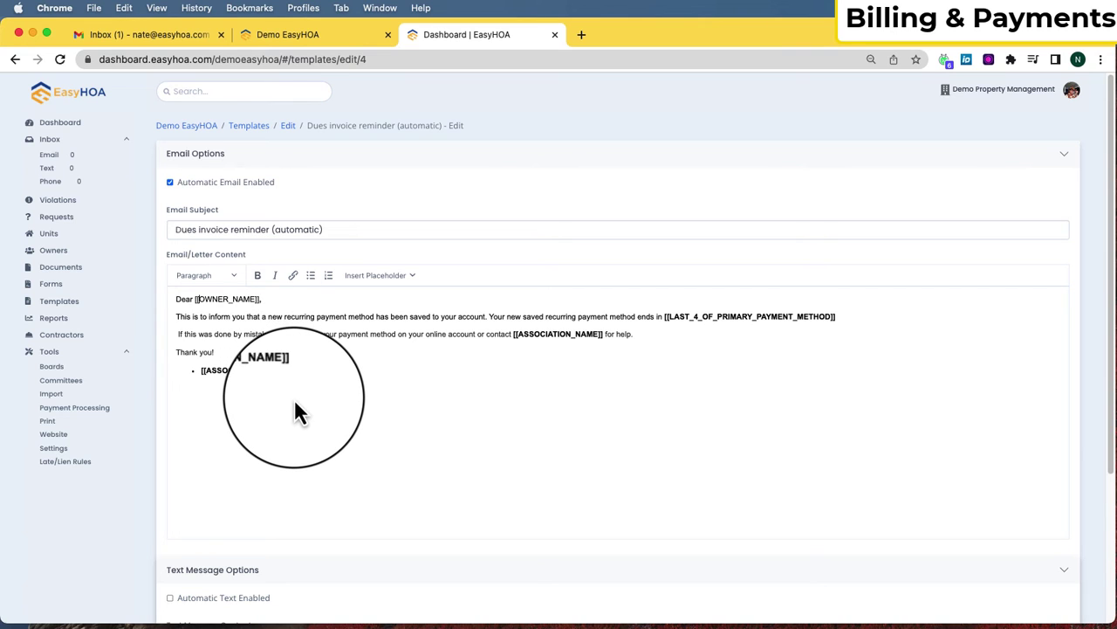
Open the first unit in the units list and make its saved credit card the default payment method, confirming the update
click(266, 419)
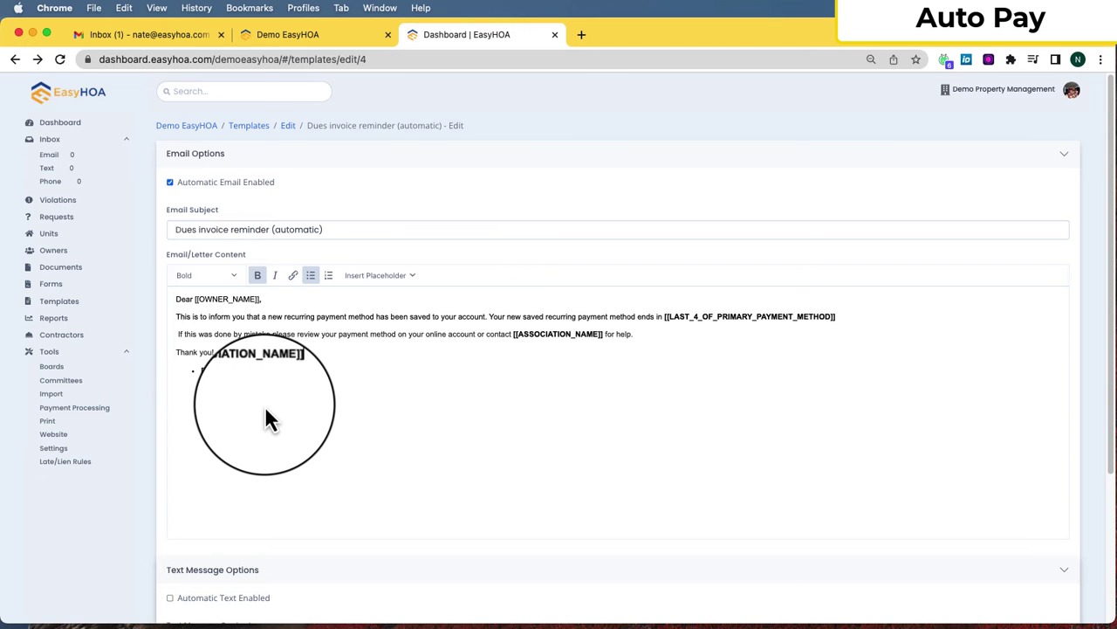
click(53, 241)
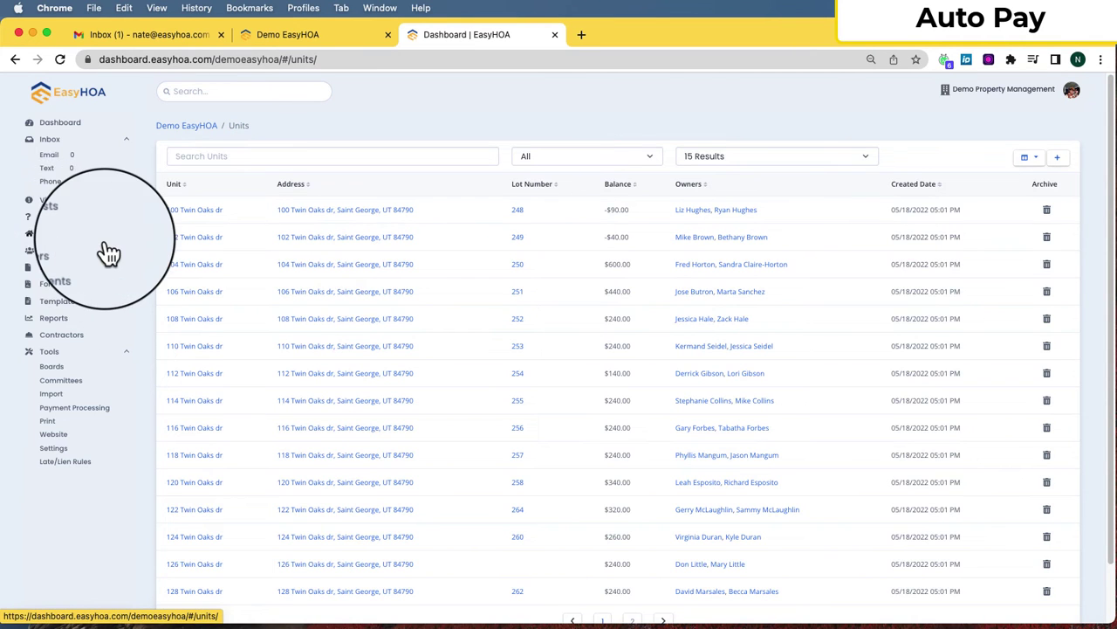
click(200, 214)
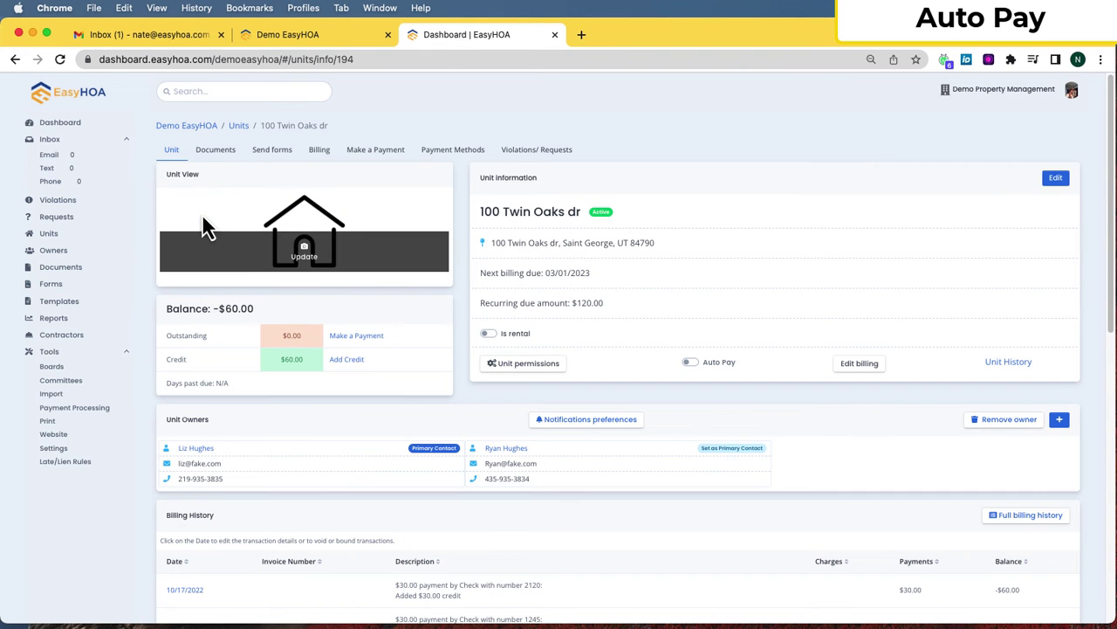
click(452, 150)
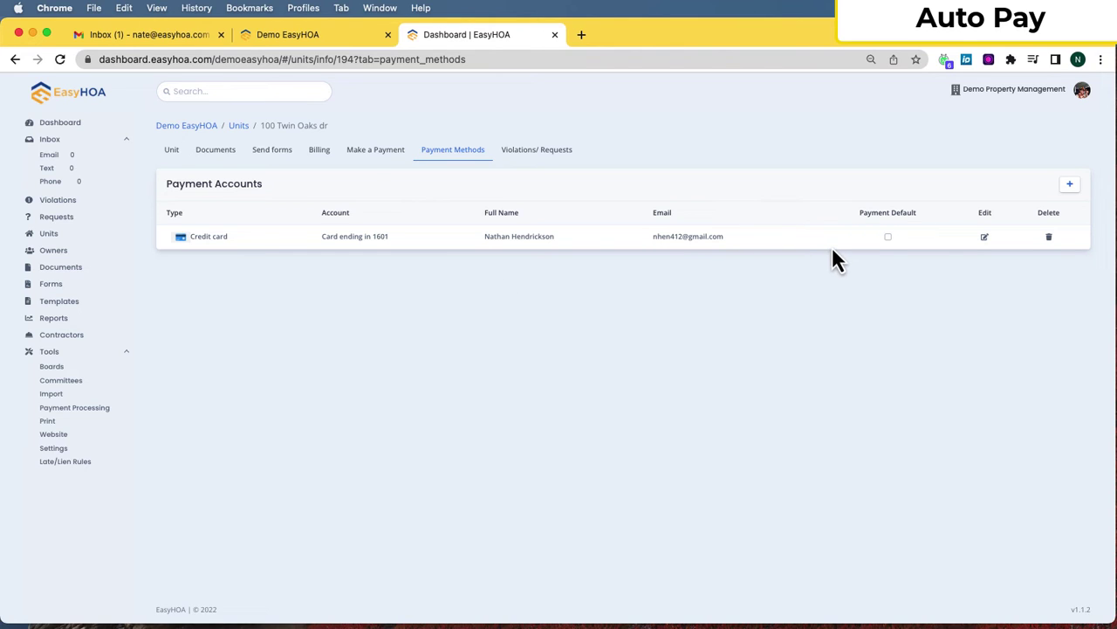
click(888, 237)
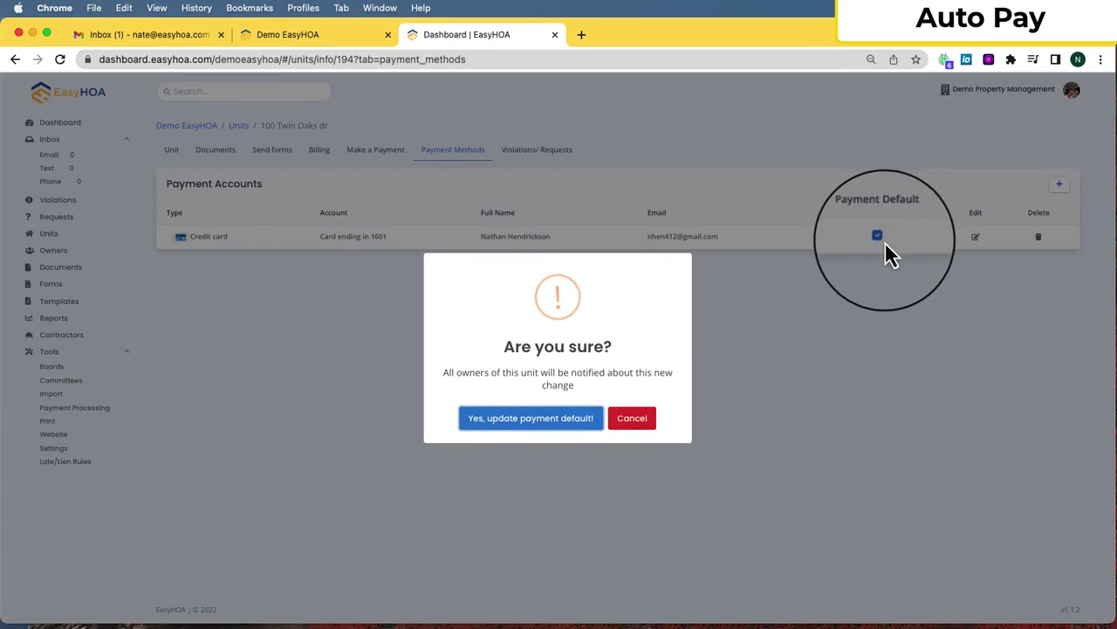
click(521, 418)
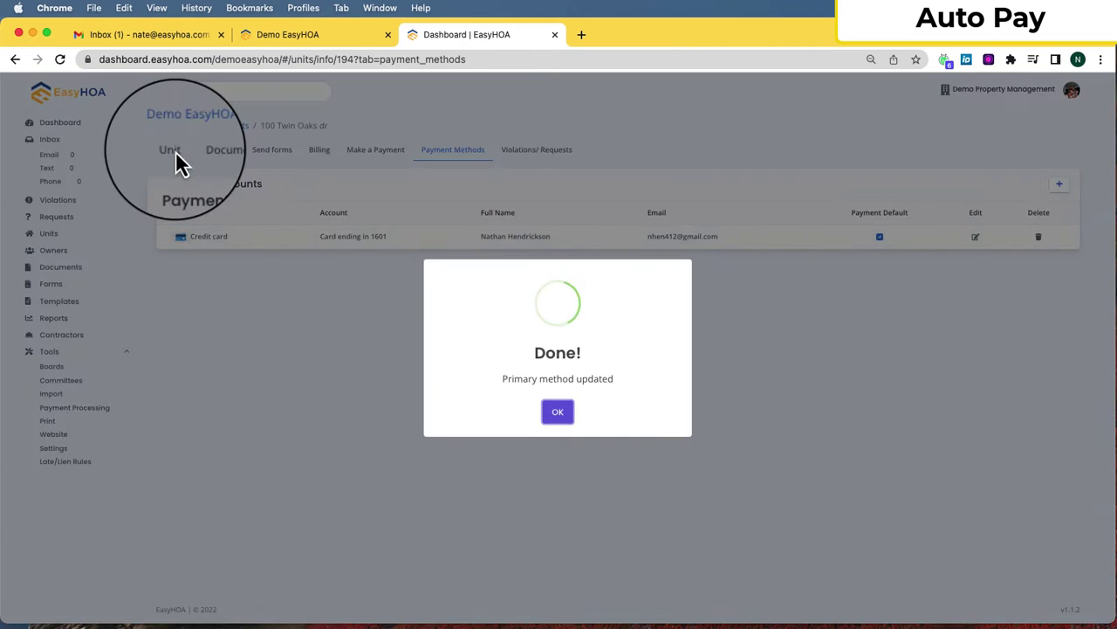
click(174, 152)
Return to the unit's profile and examine its Auto Pay status, next billing date and balance
click(173, 155)
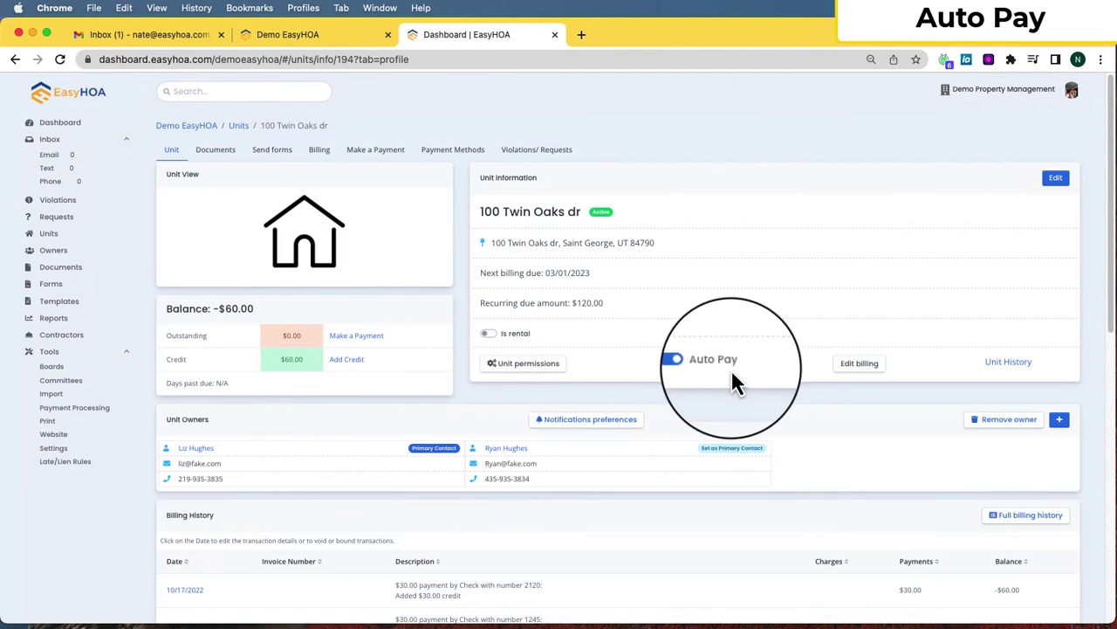
drag(769, 375, 708, 368)
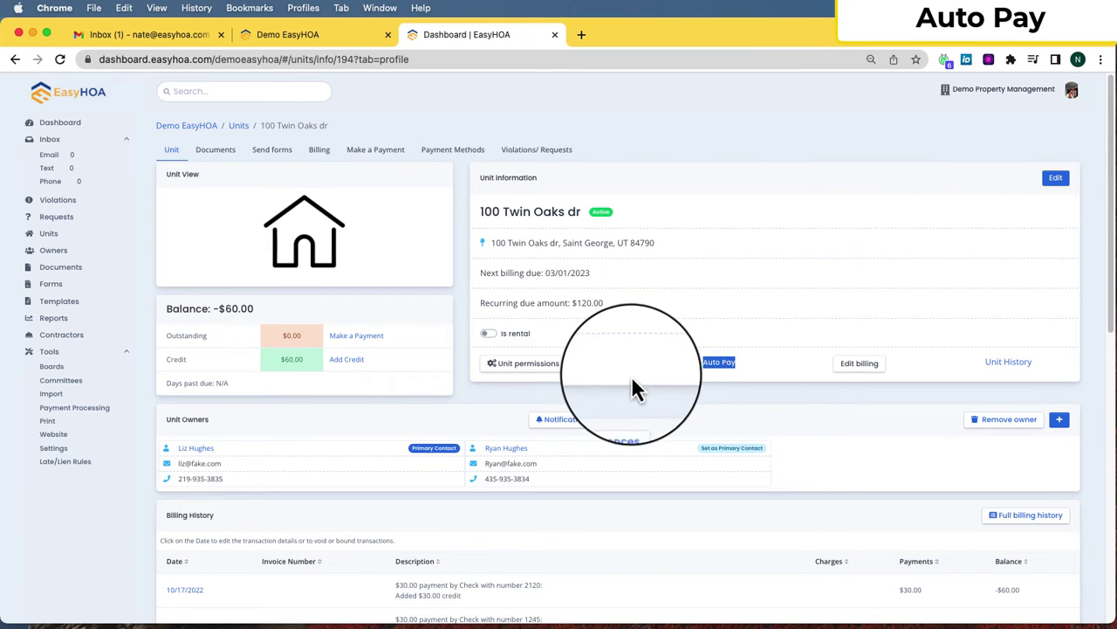
click(637, 297)
drag(633, 279, 550, 282)
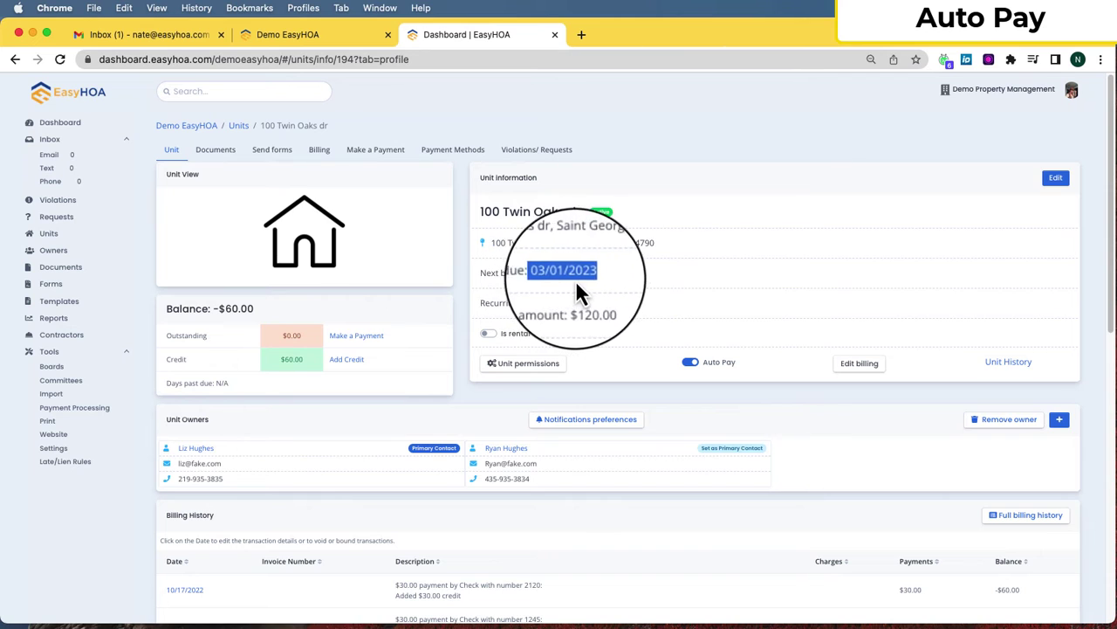
click(620, 284)
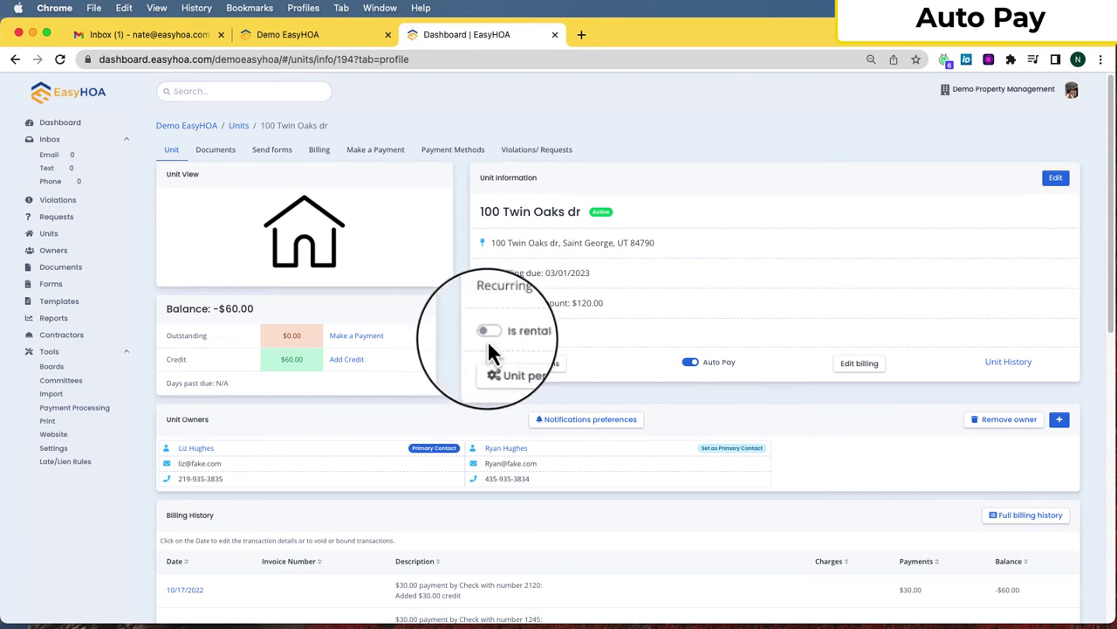
drag(258, 311, 208, 311)
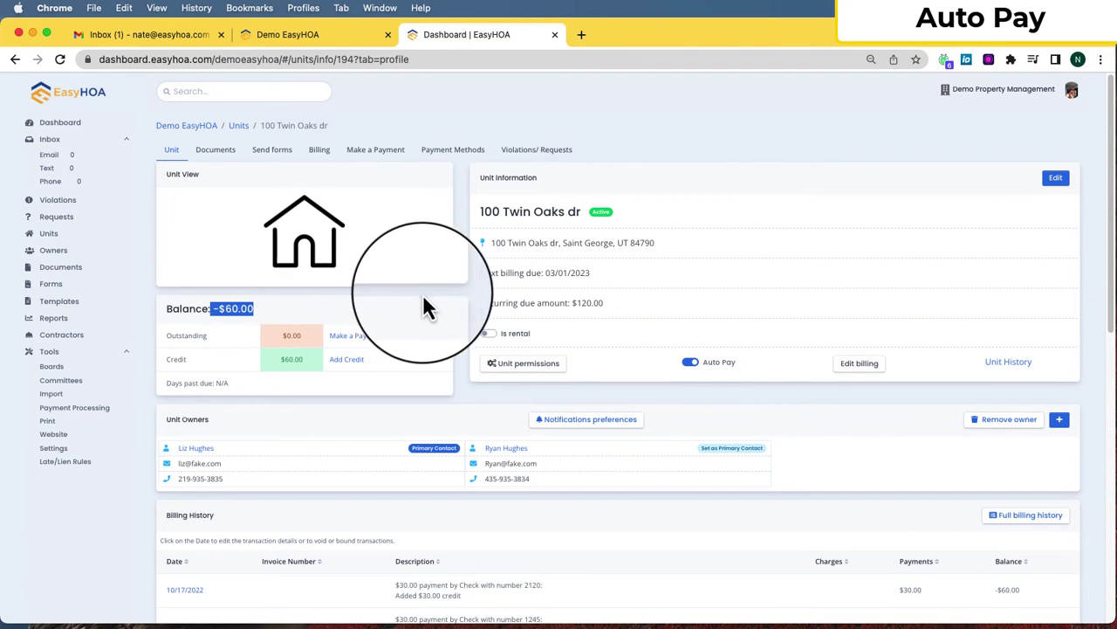
click(647, 304)
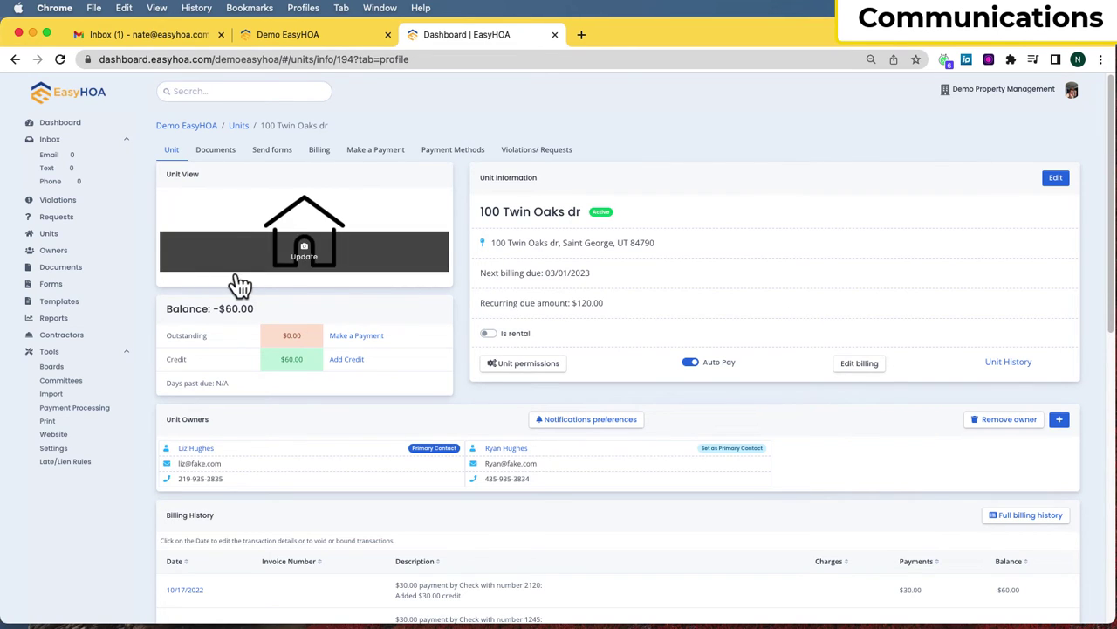
Open the association's email inbox and examine its HOA email address
click(53, 140)
click(58, 151)
click(67, 164)
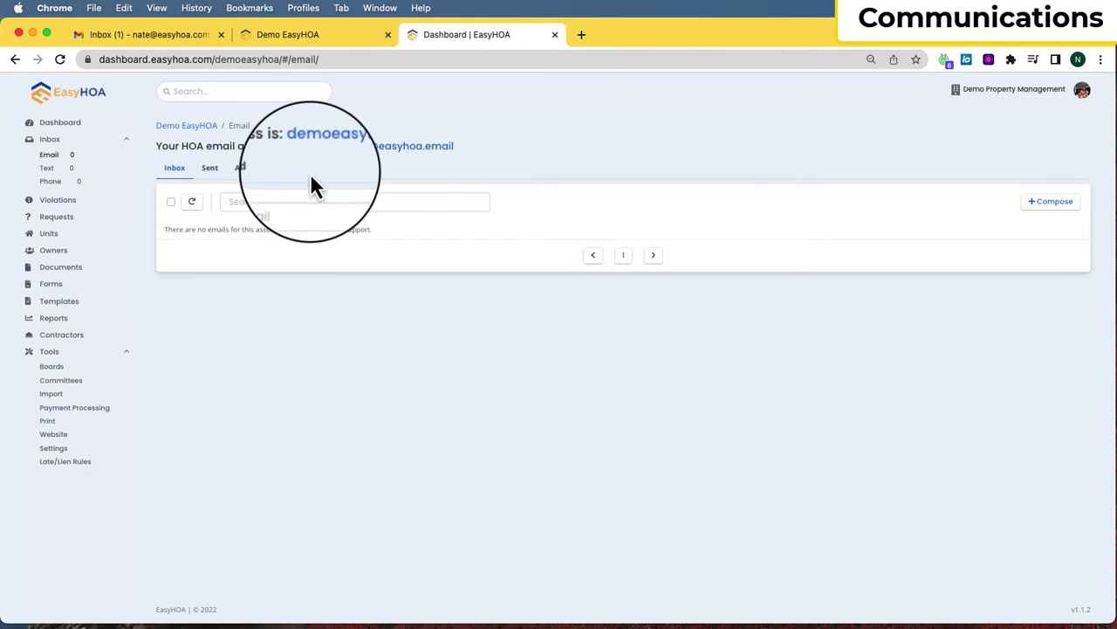
drag(472, 148, 296, 150)
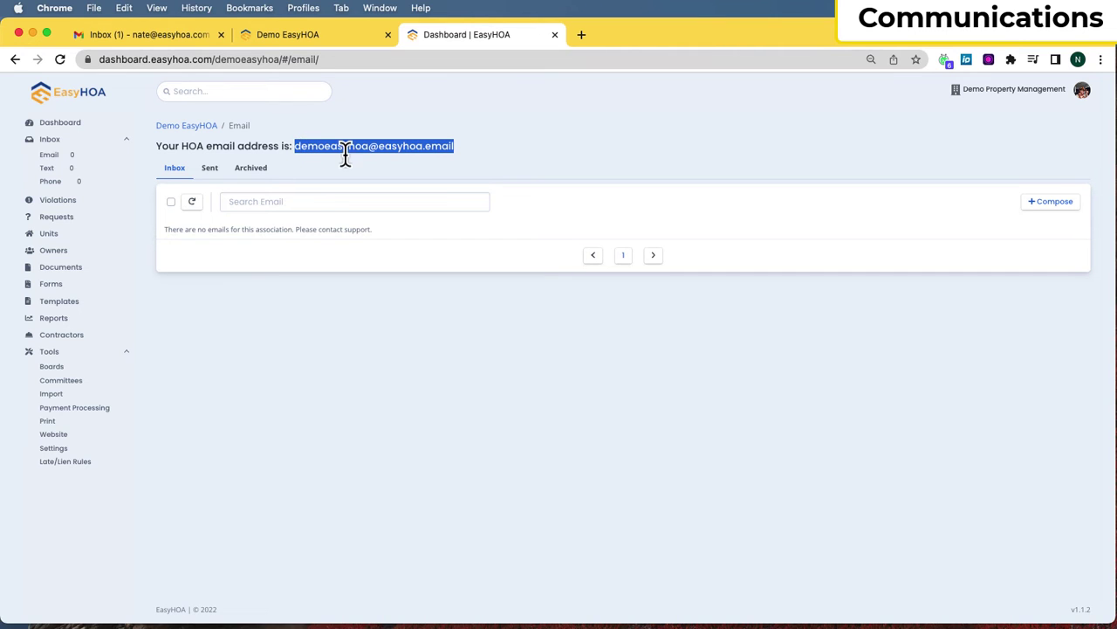
click(486, 166)
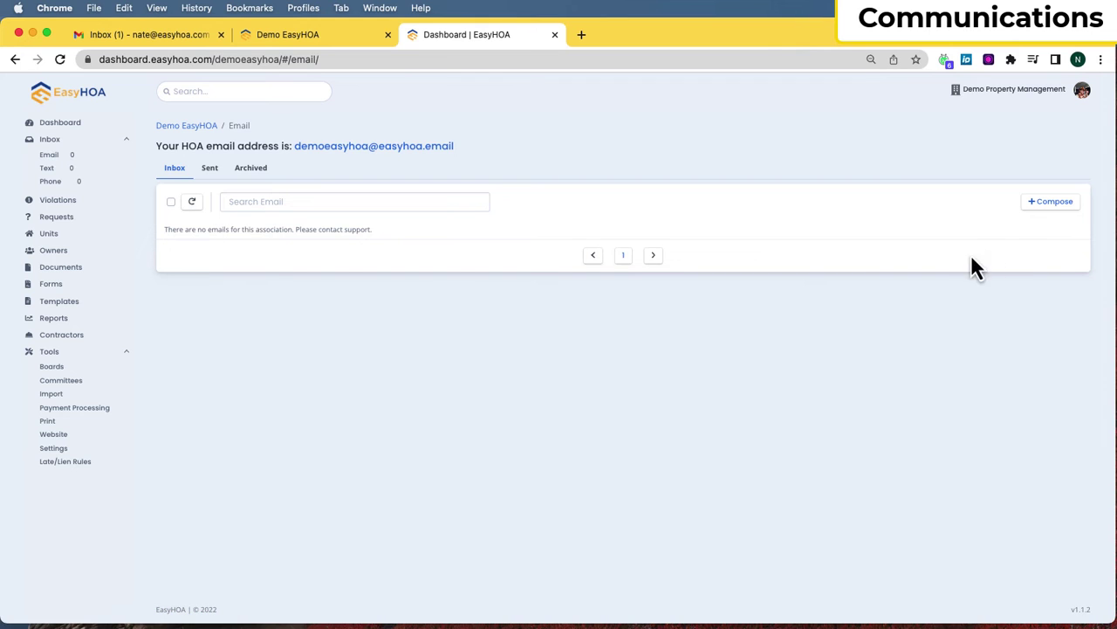
Start a new email, filter the recipients to Primary Owners and add all of them
click(1043, 204)
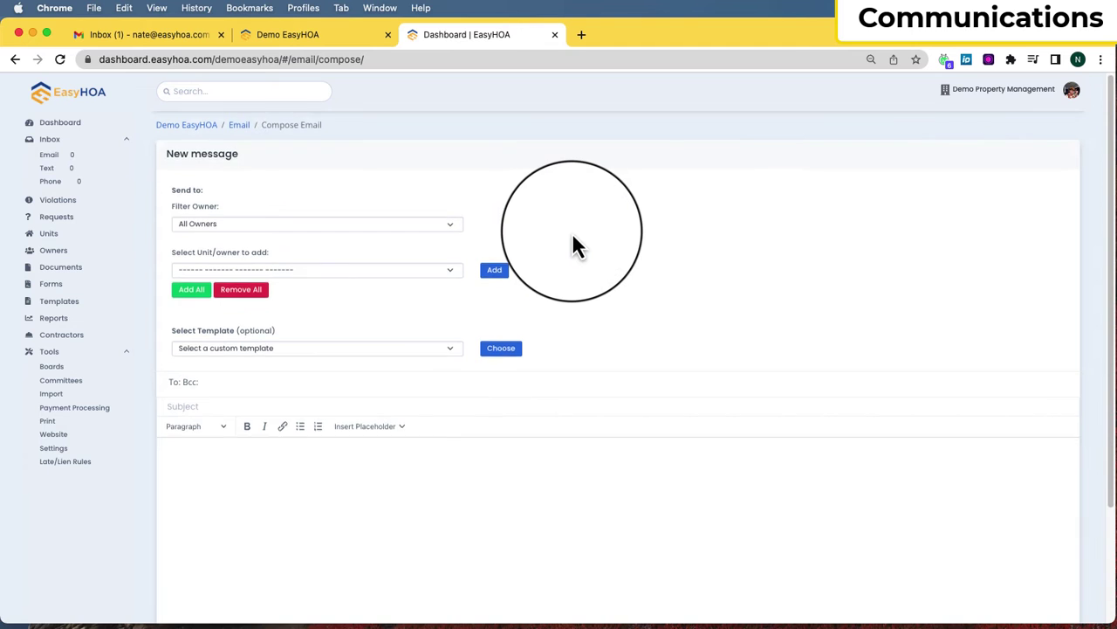
scroll(507, 230, down, 1)
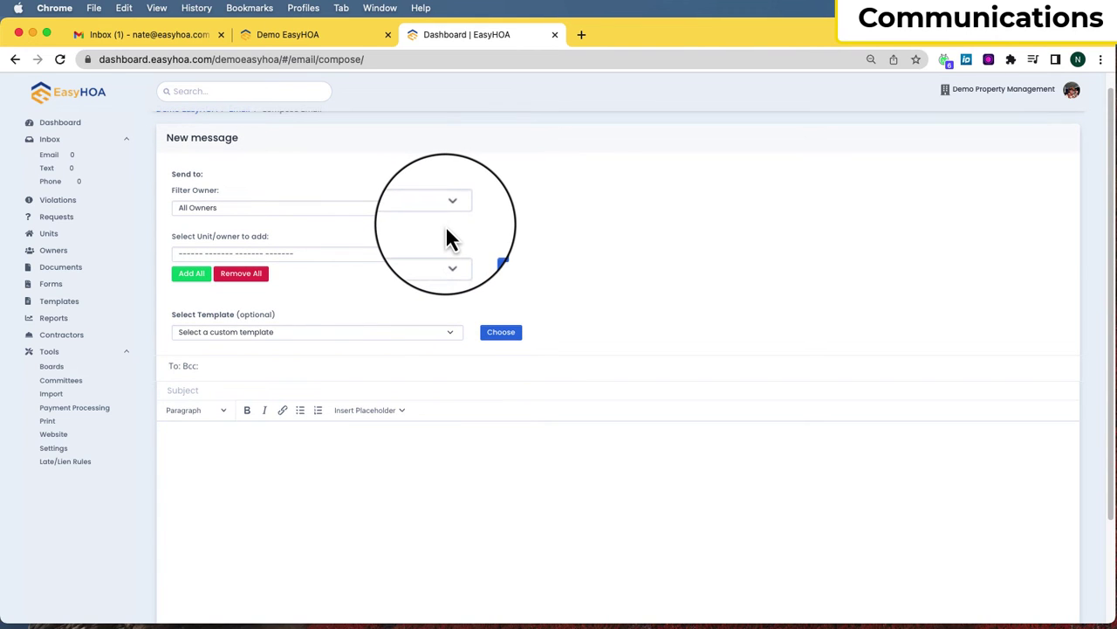
click(436, 214)
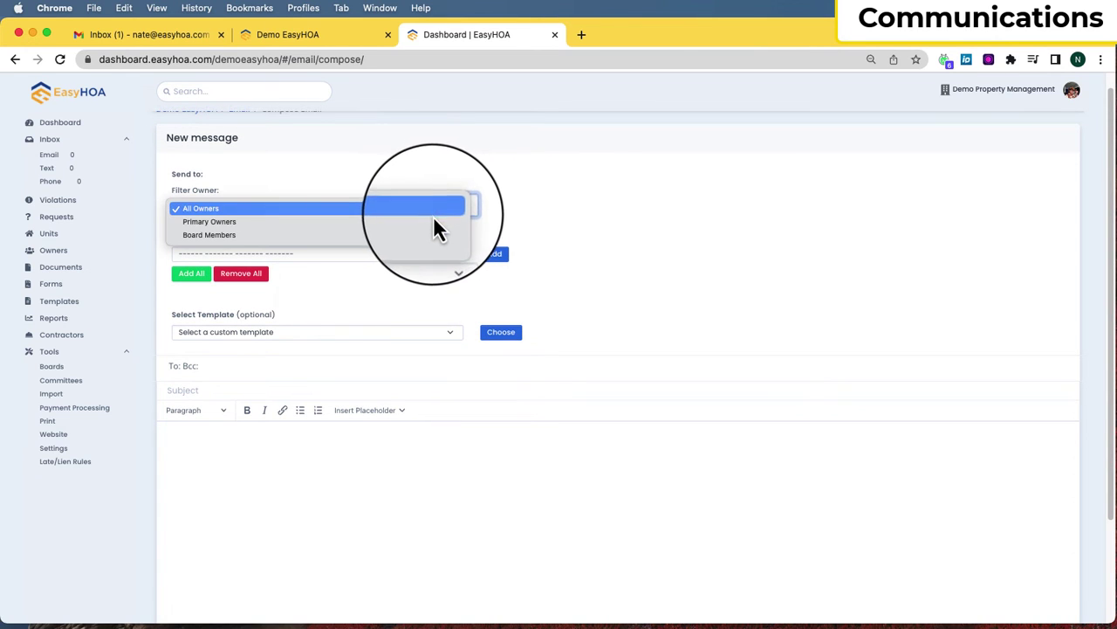
click(434, 223)
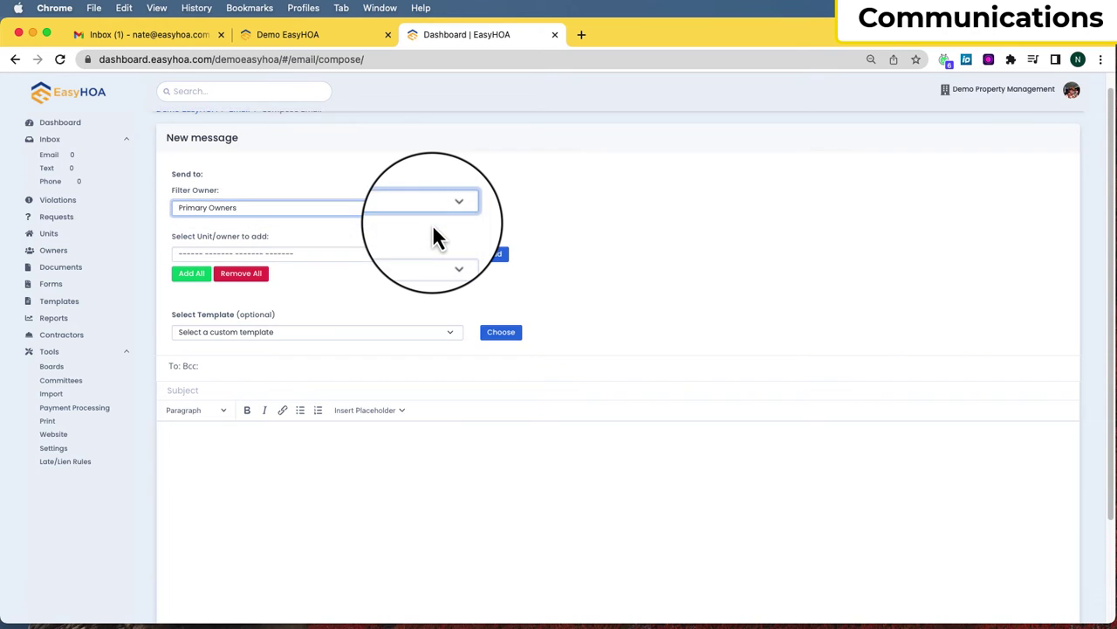
click(329, 261)
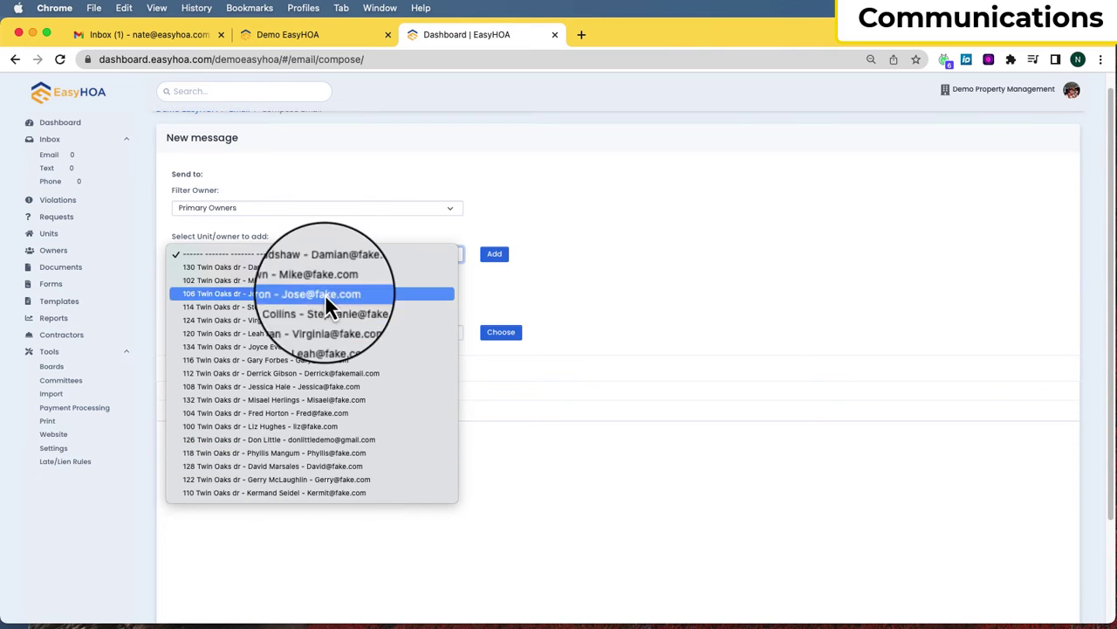
click(360, 245)
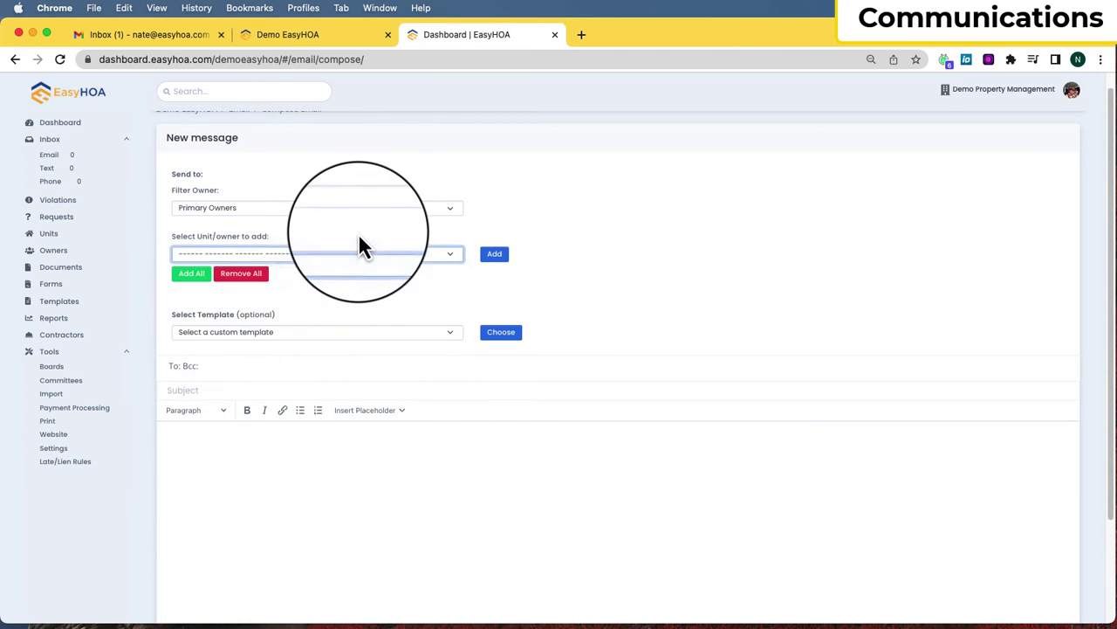
click(197, 275)
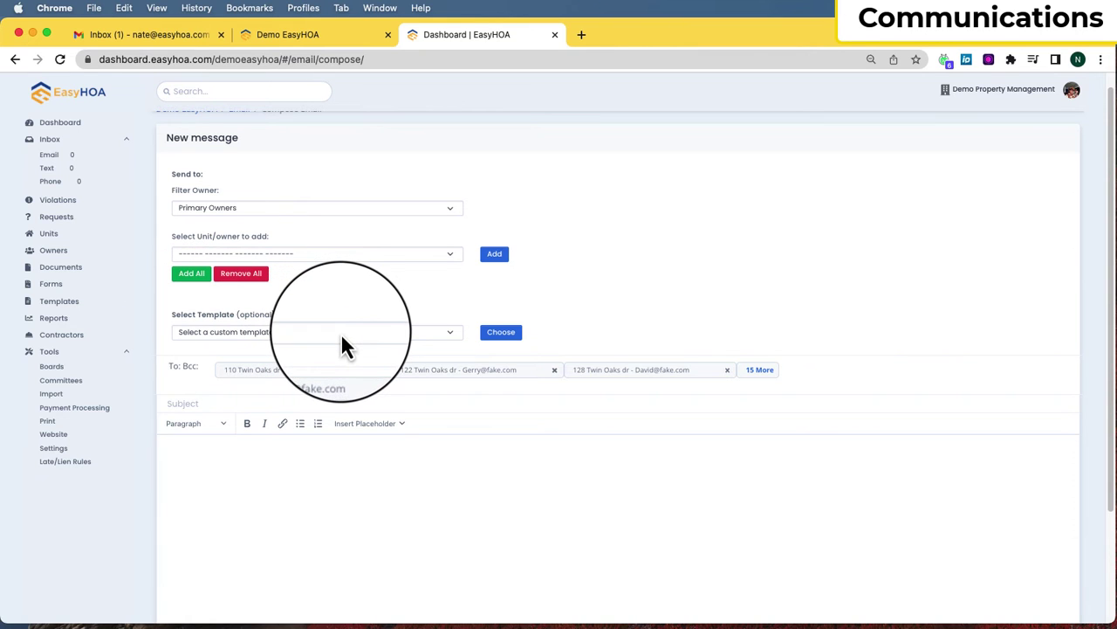
Fill the email's subject and body from the "Pool Maintenence" custom template
scroll(344, 355, down, 2)
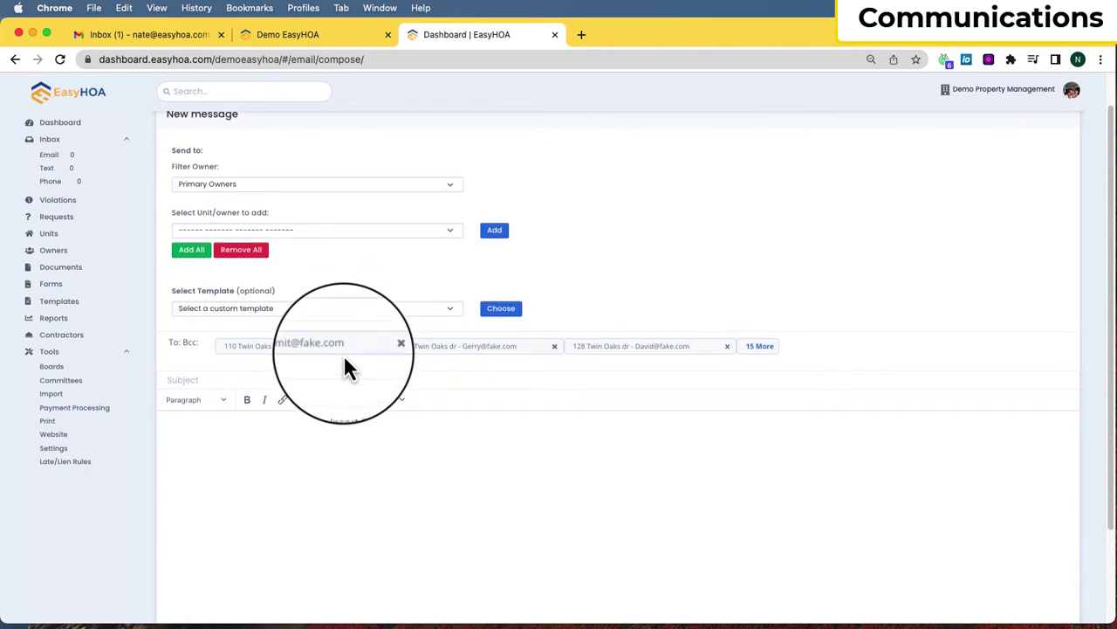
click(306, 428)
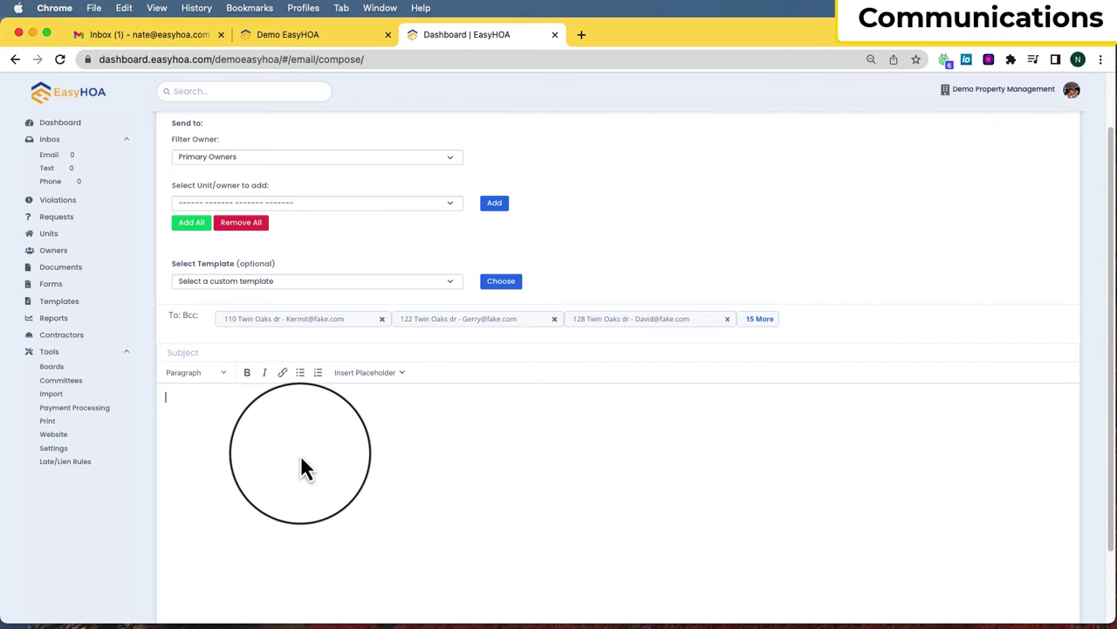
click(338, 286)
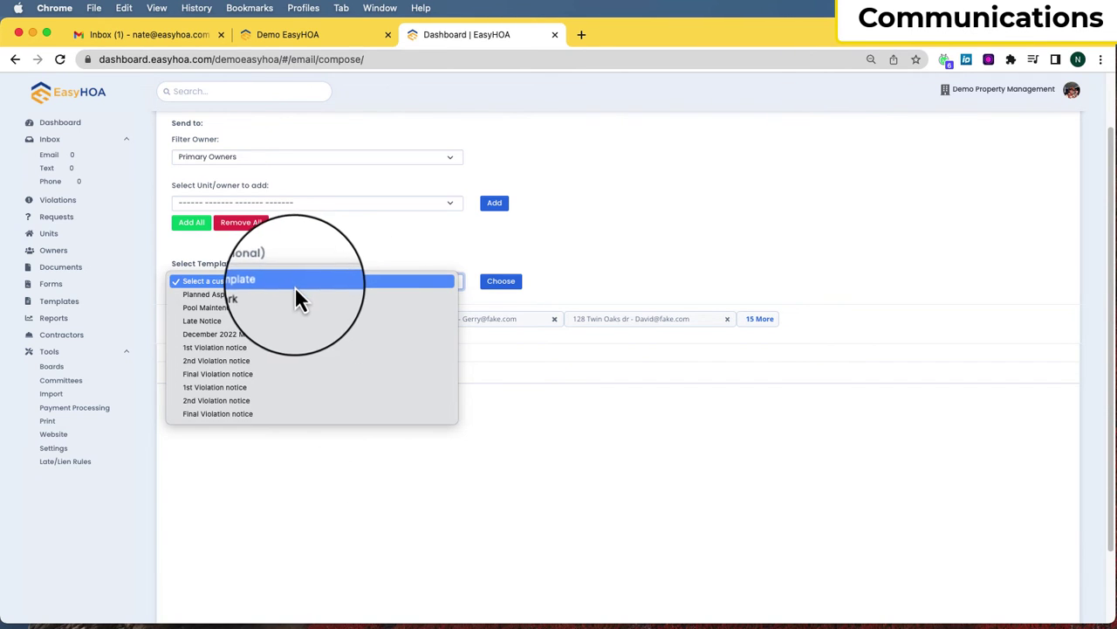
click(302, 308)
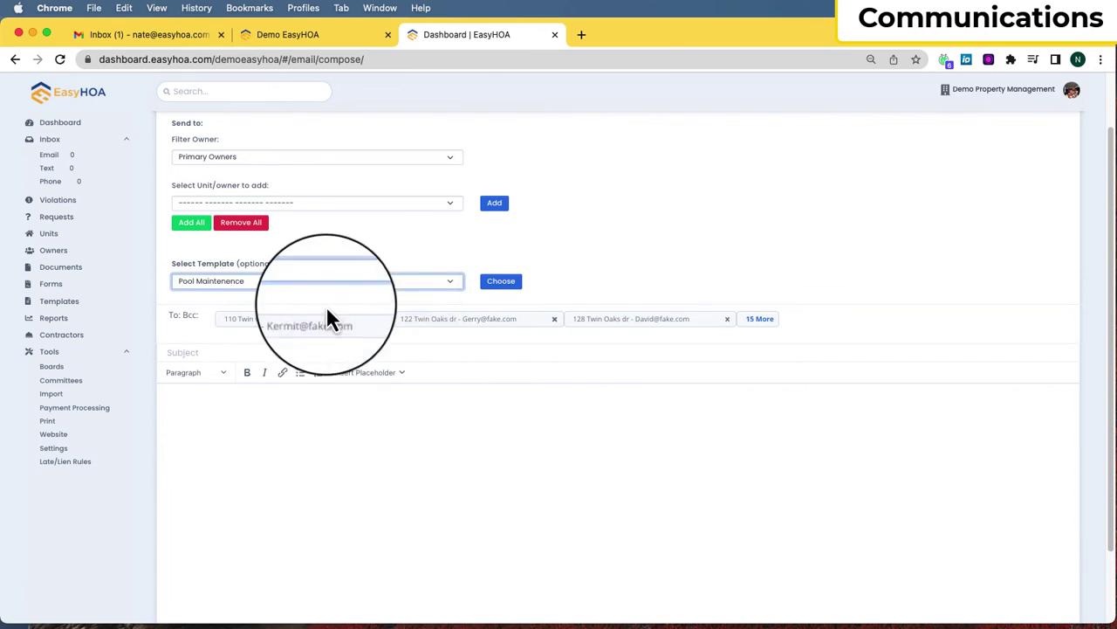
click(501, 281)
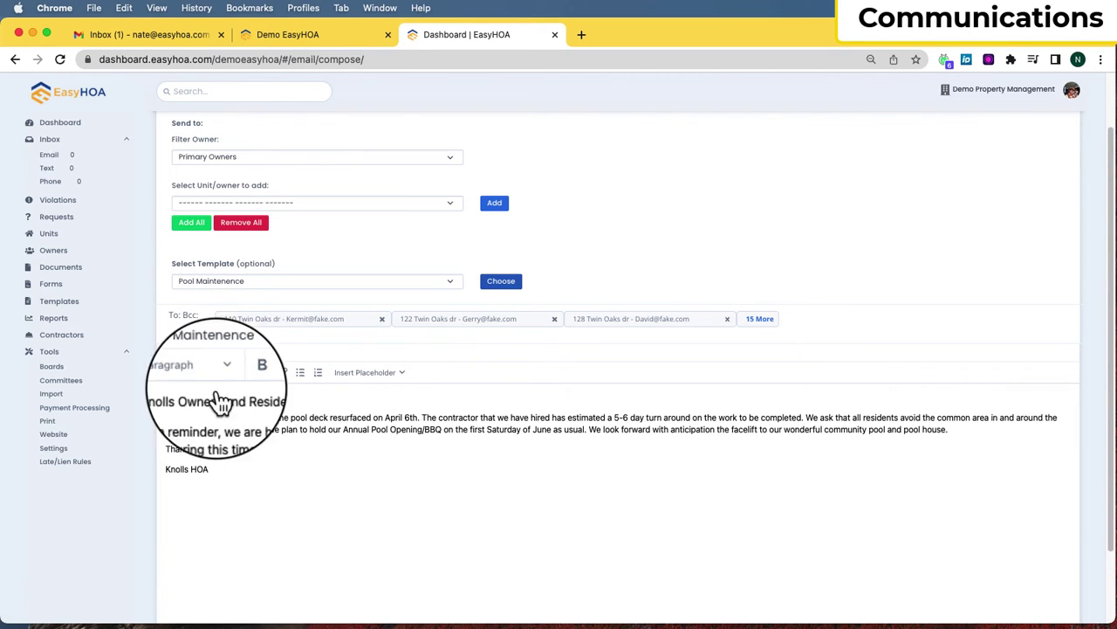
Review the pool maintenance message and browse the placeholders available for its body
scroll(247, 474, down, 1)
scroll(250, 475, down, 1)
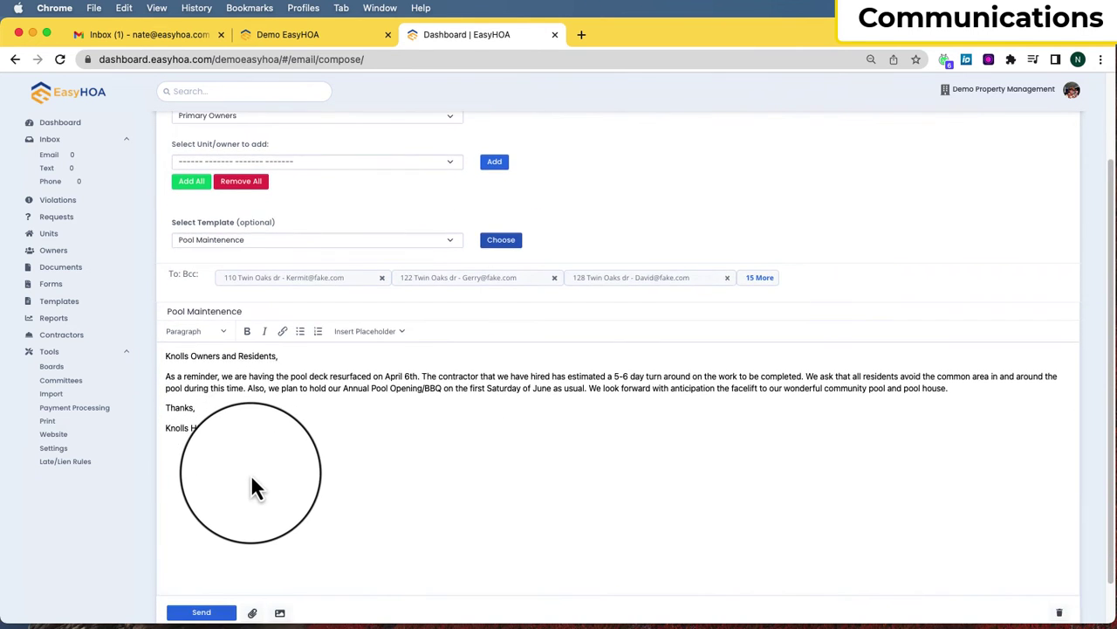
scroll(247, 469, down, 1)
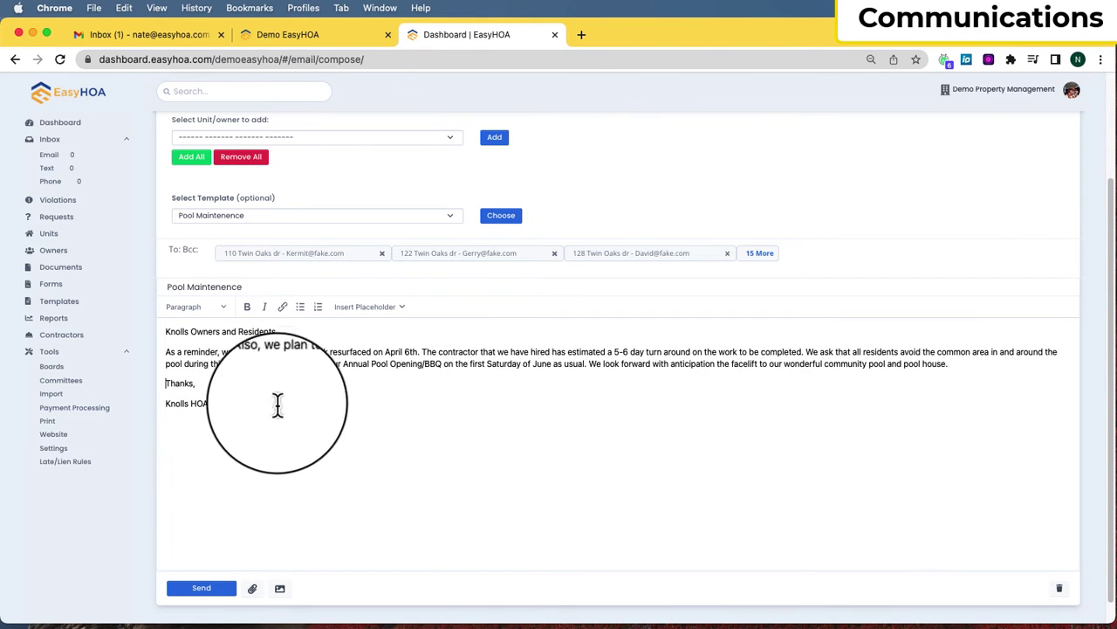
click(369, 308)
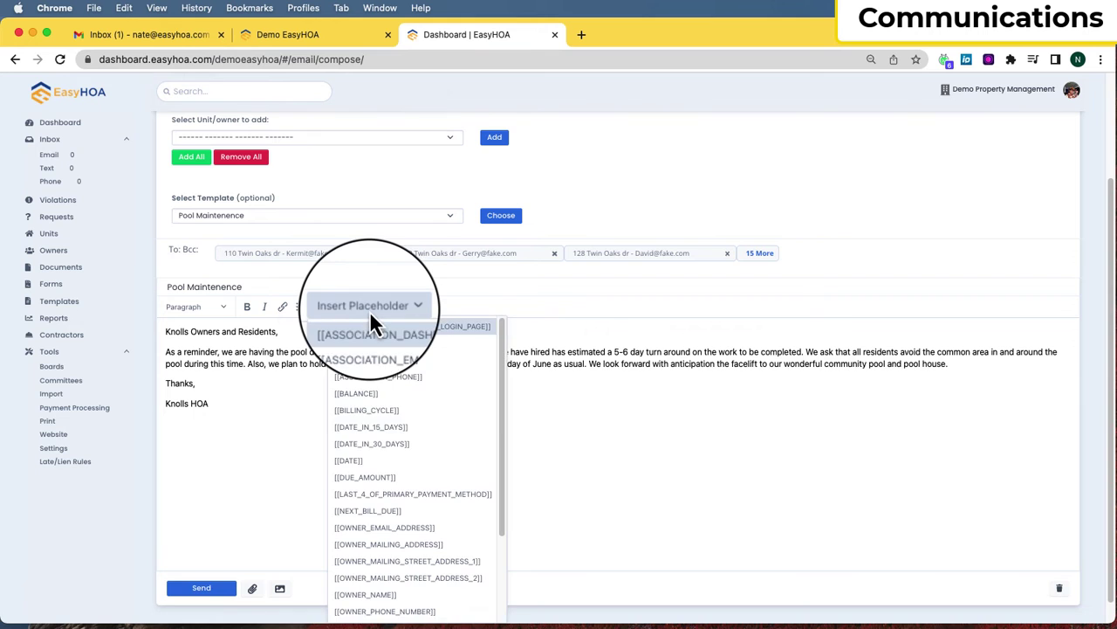
click(225, 491)
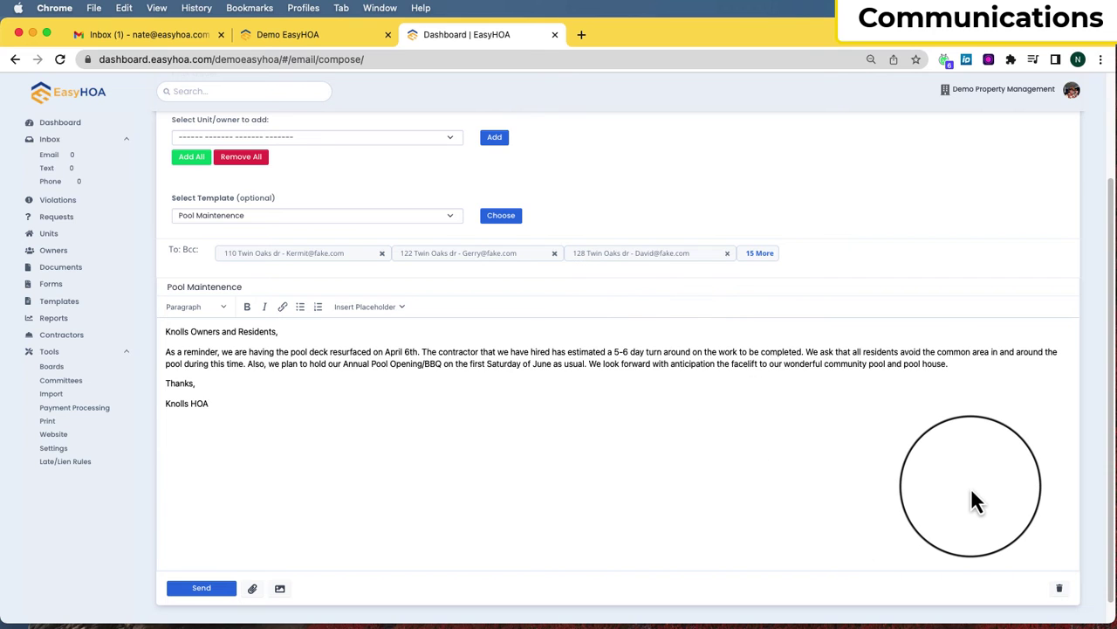
scroll(457, 524, up, 3)
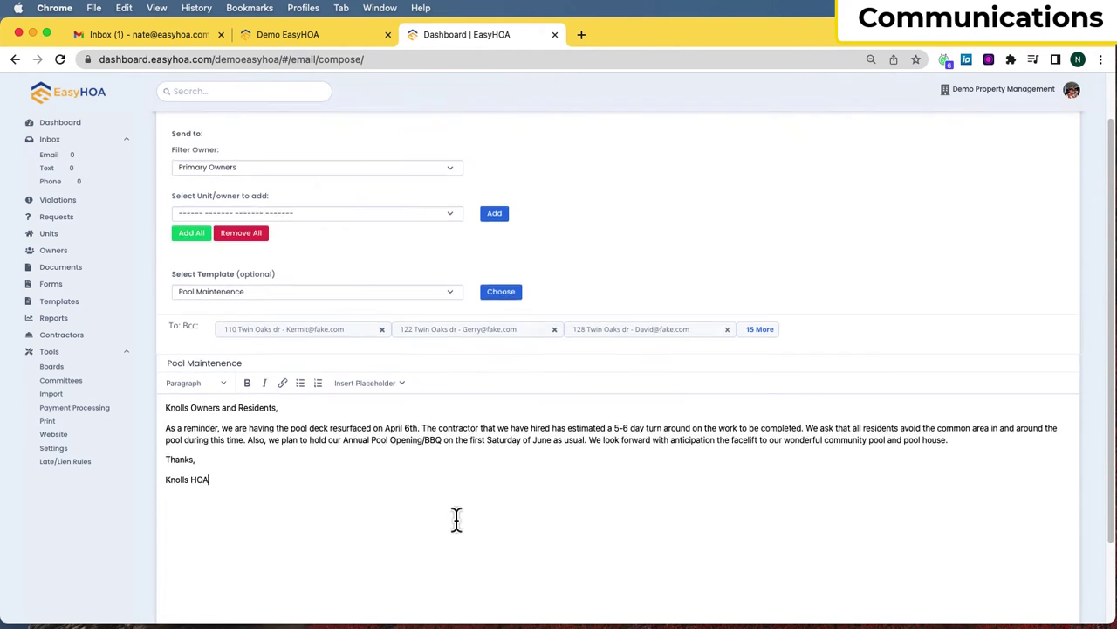
scroll(218, 358, down, 2)
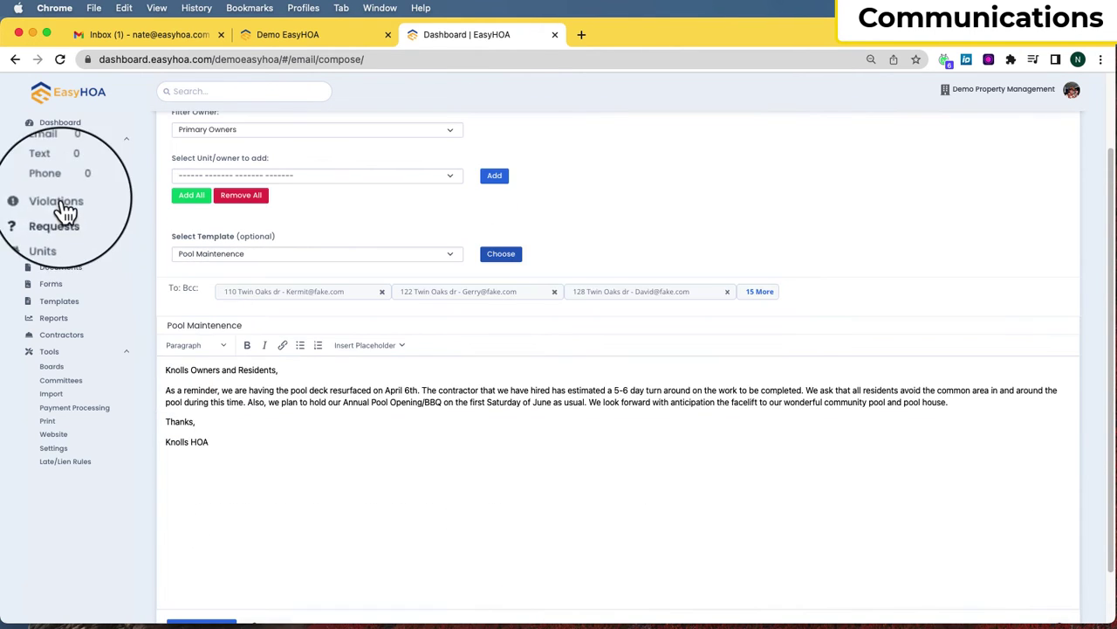
Open the association's phone inbox and examine its HOA phone number
click(50, 182)
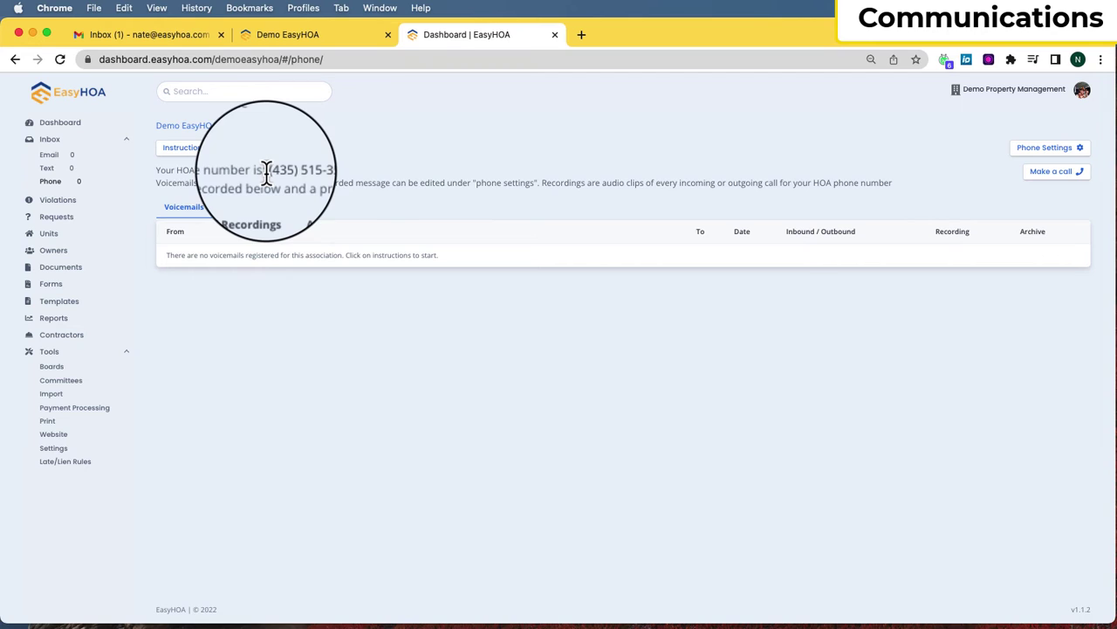
drag(266, 170, 343, 172)
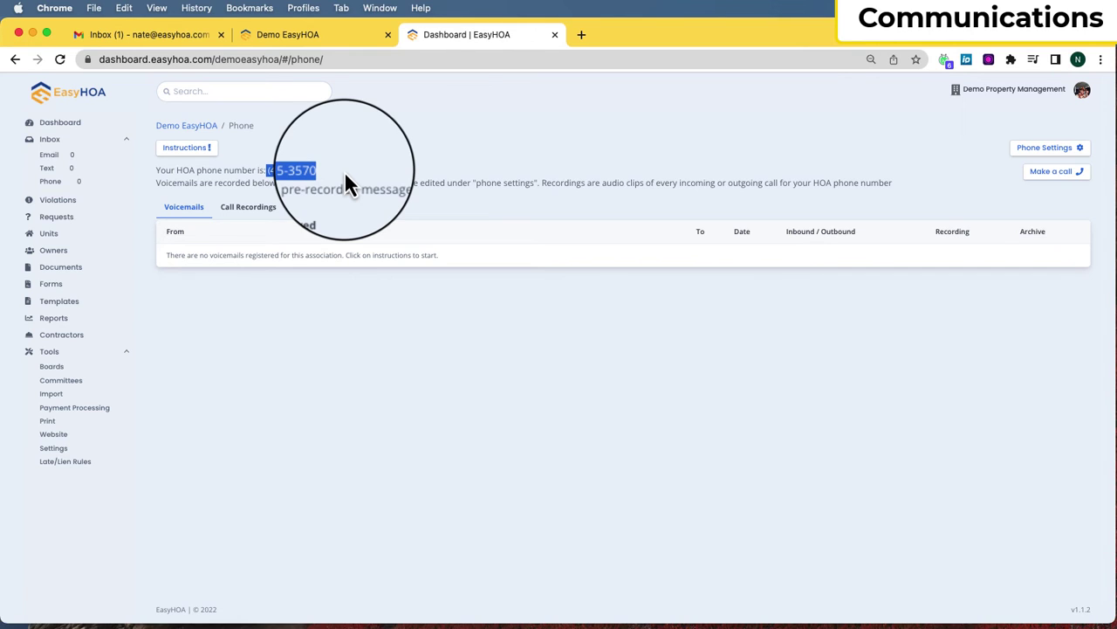
Review the HOA phone number and the text inbox, including the form for texting an owner
click(353, 183)
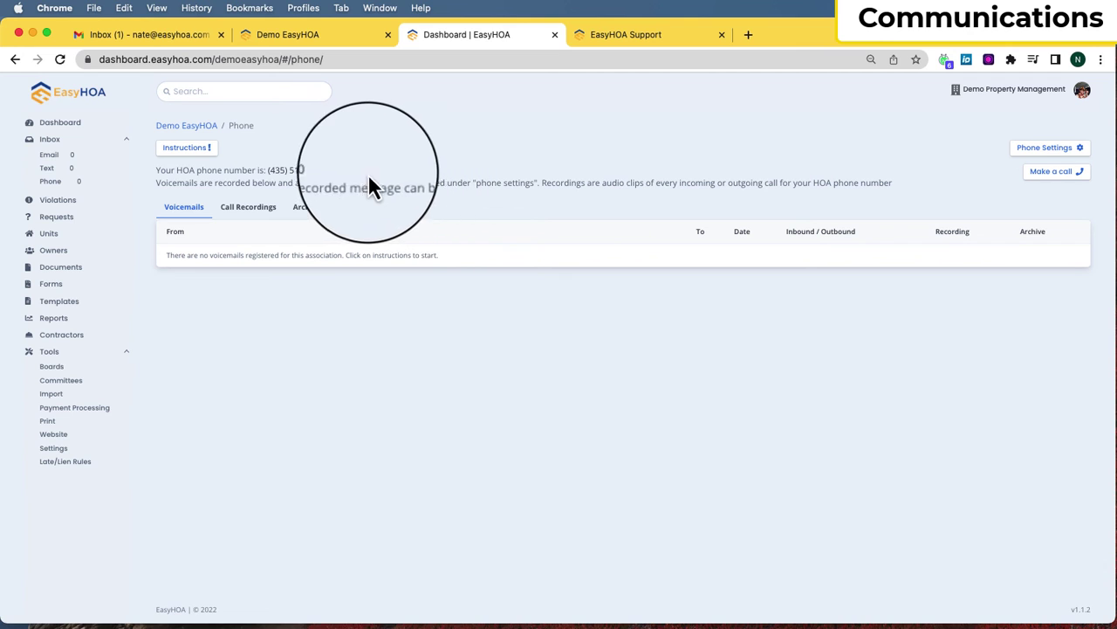
drag(324, 169, 267, 171)
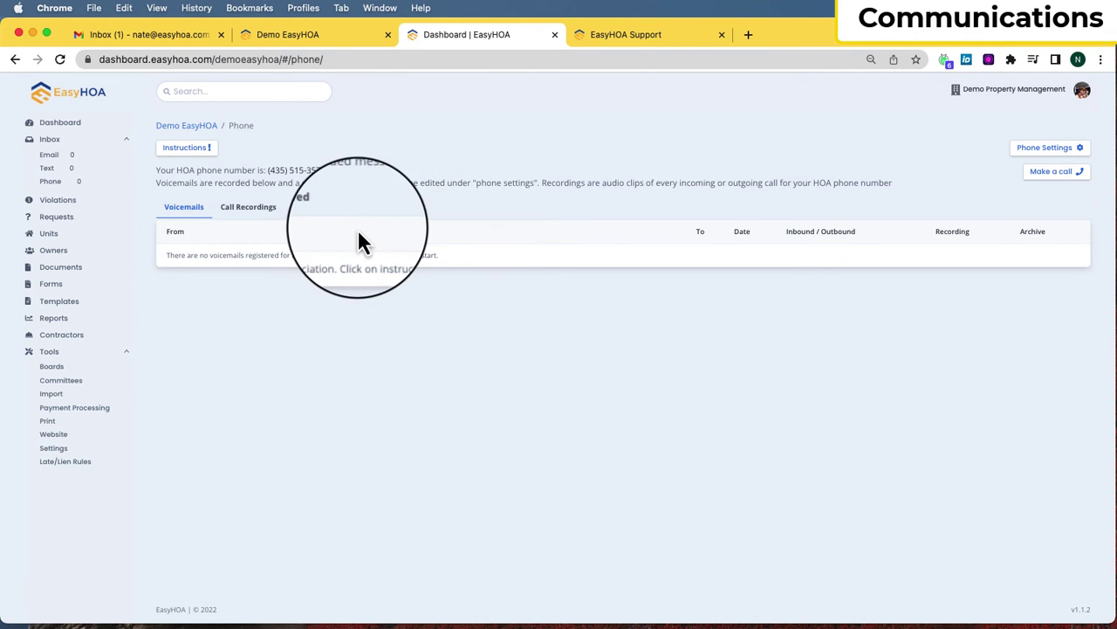
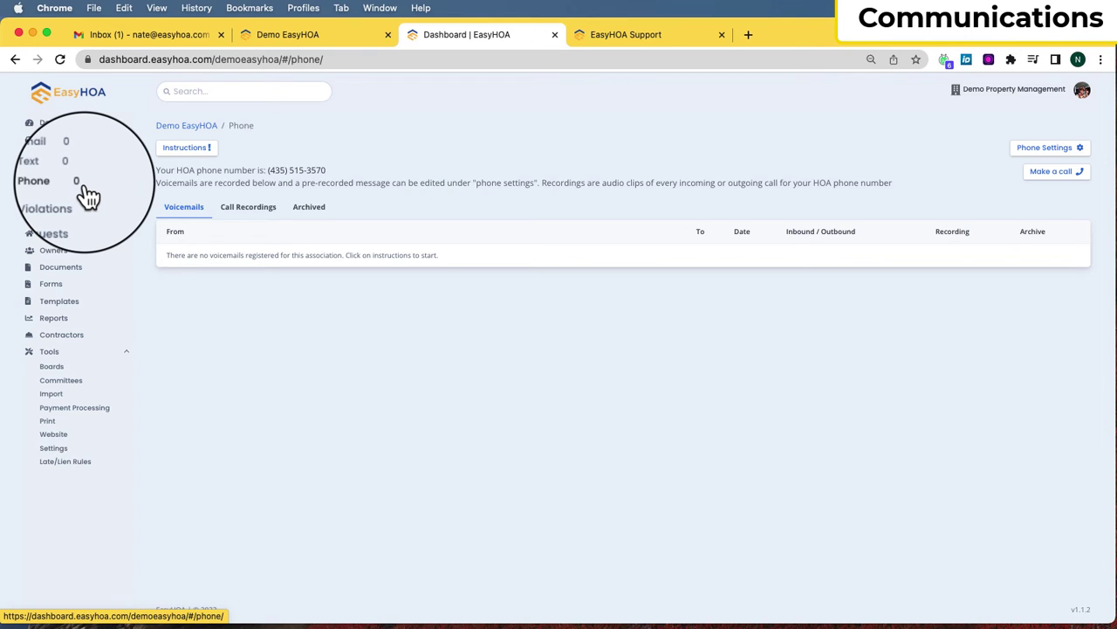
click(51, 172)
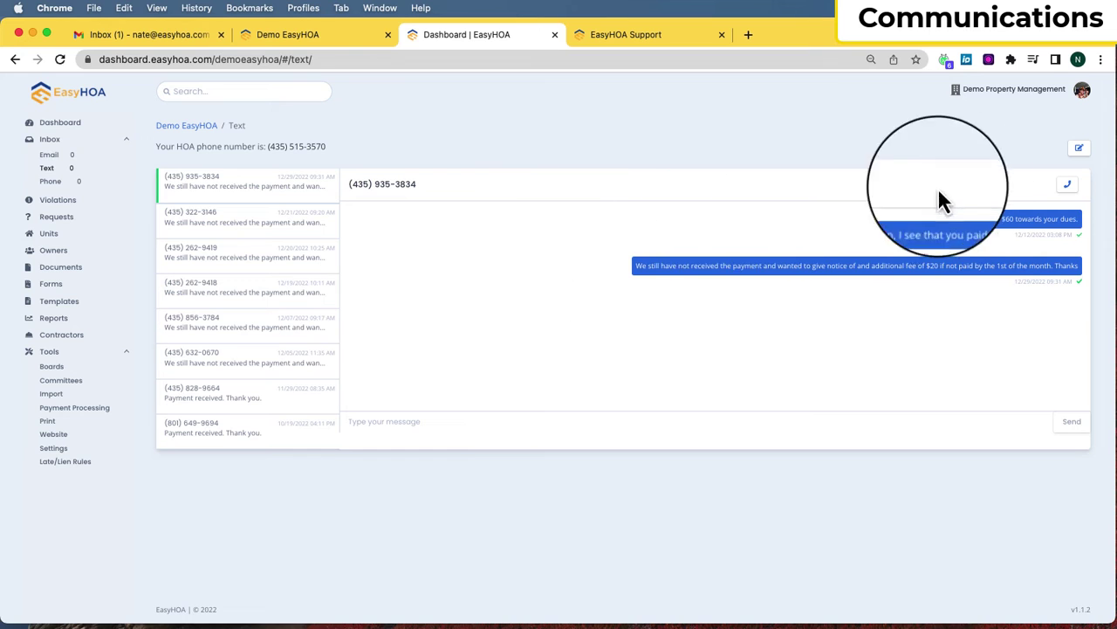
click(1080, 149)
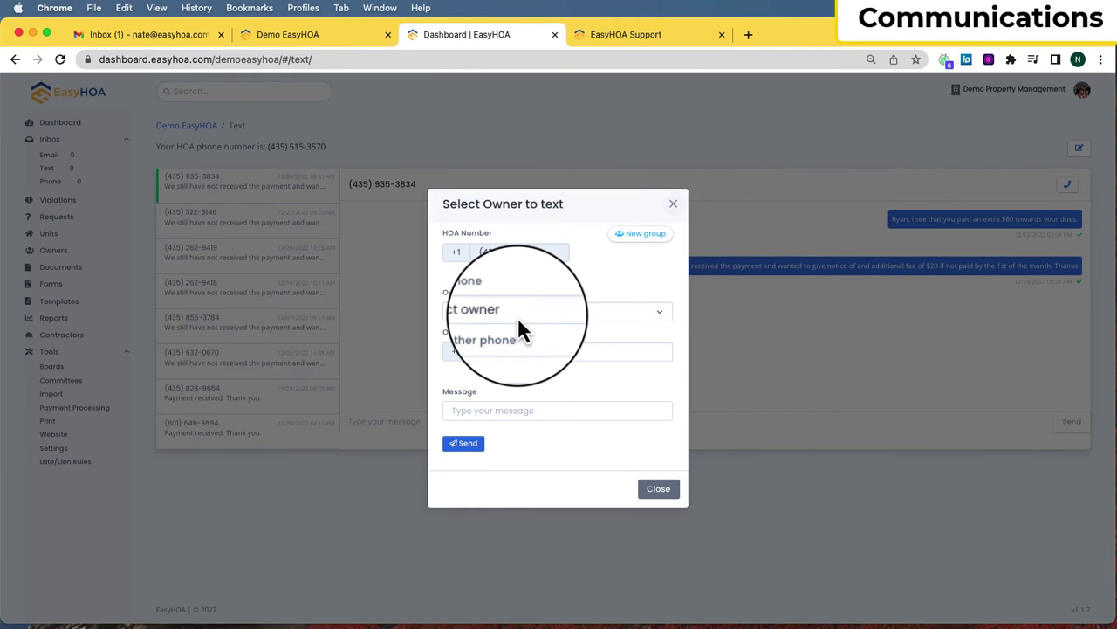
click(657, 491)
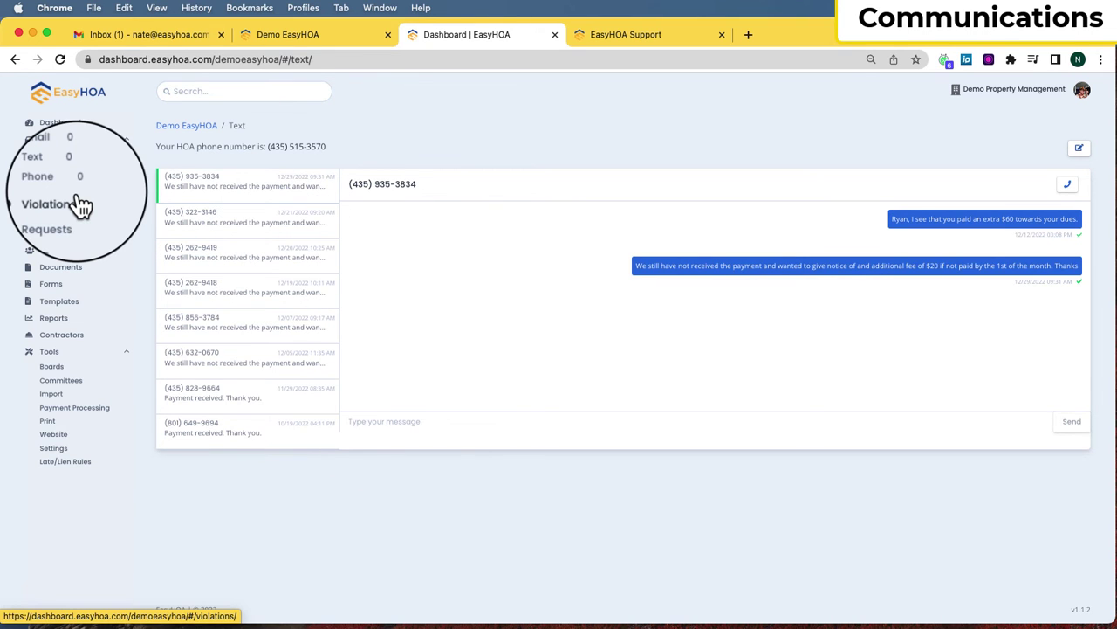
Open the association's templates and review both the standard notification templates and the custom ones
click(61, 301)
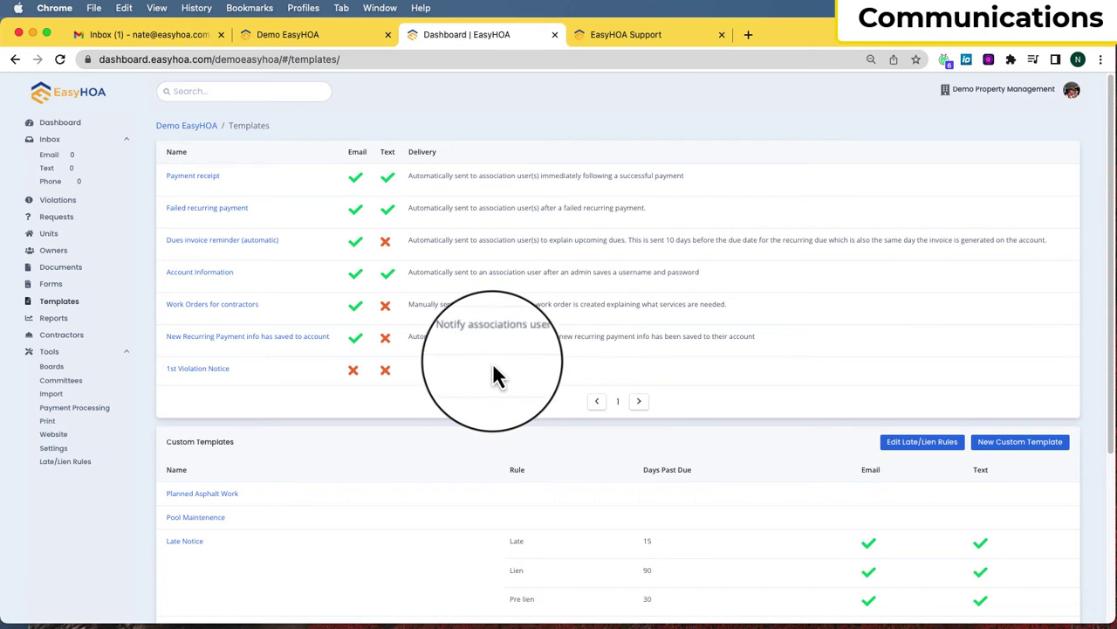
scroll(494, 378, down, 2)
scroll(493, 377, down, 2)
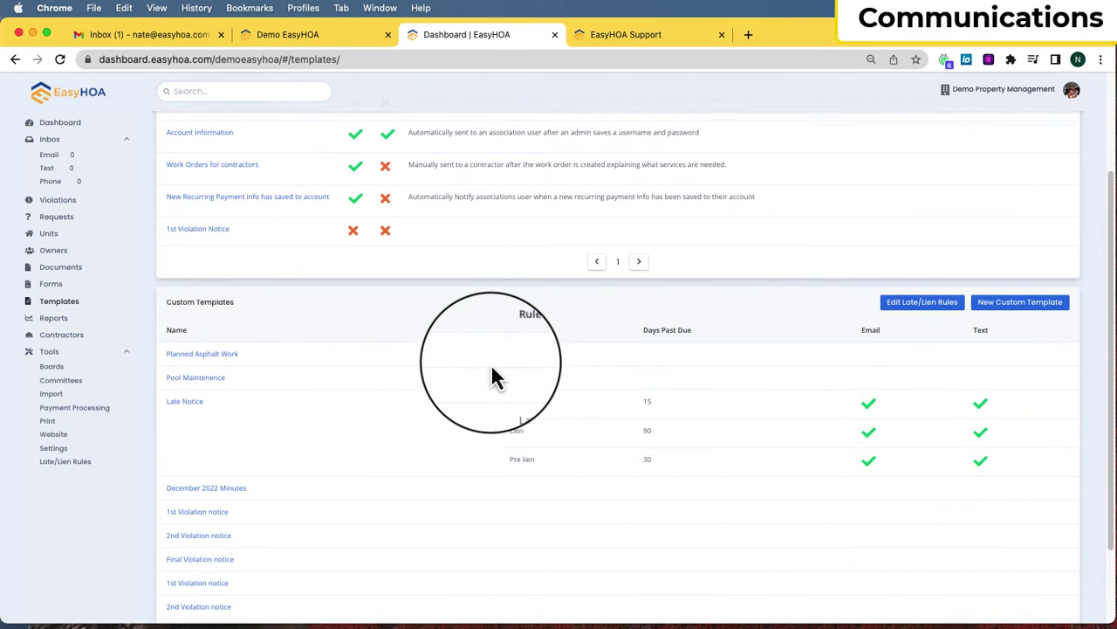
scroll(493, 377, down, 1)
scroll(493, 377, up, 2)
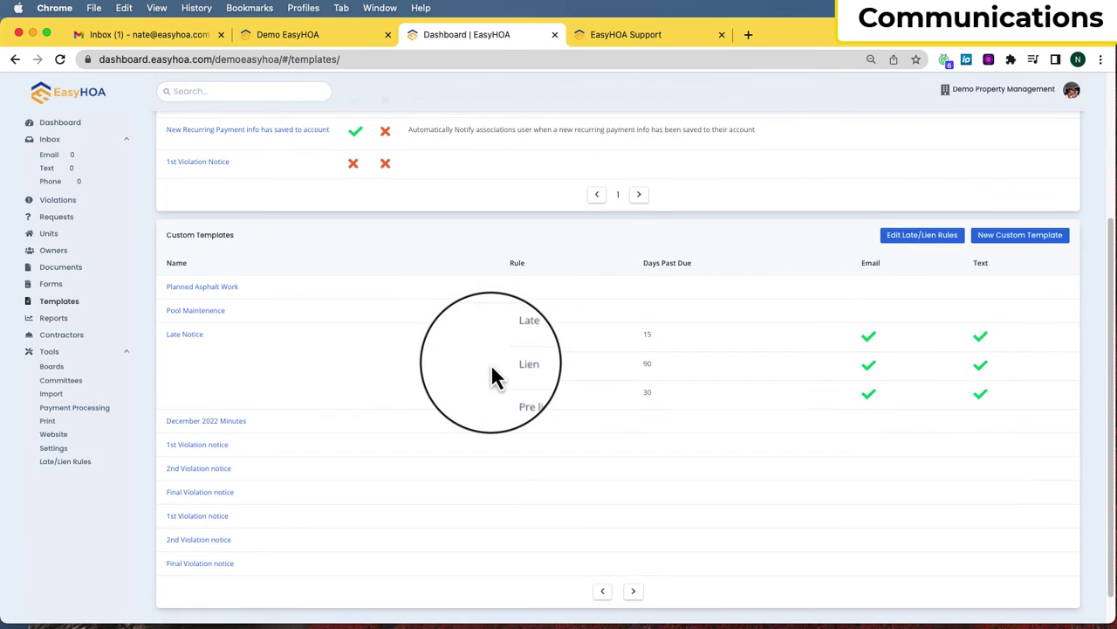
scroll(494, 377, up, 2)
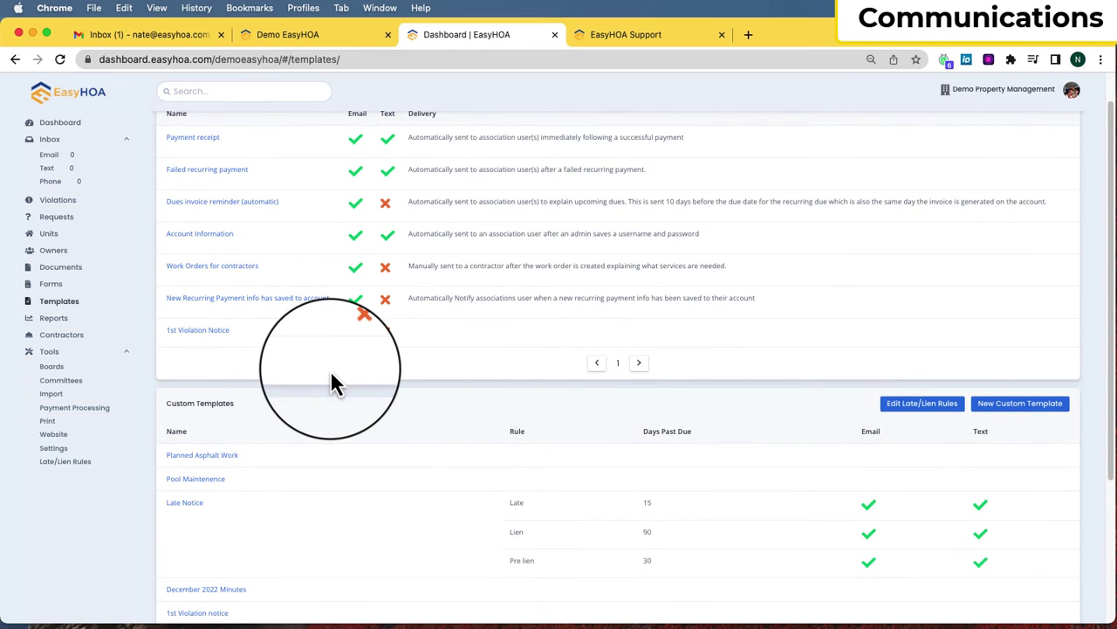
Open the late and lien rules and examine the notifications and fee set for the Late status
click(66, 462)
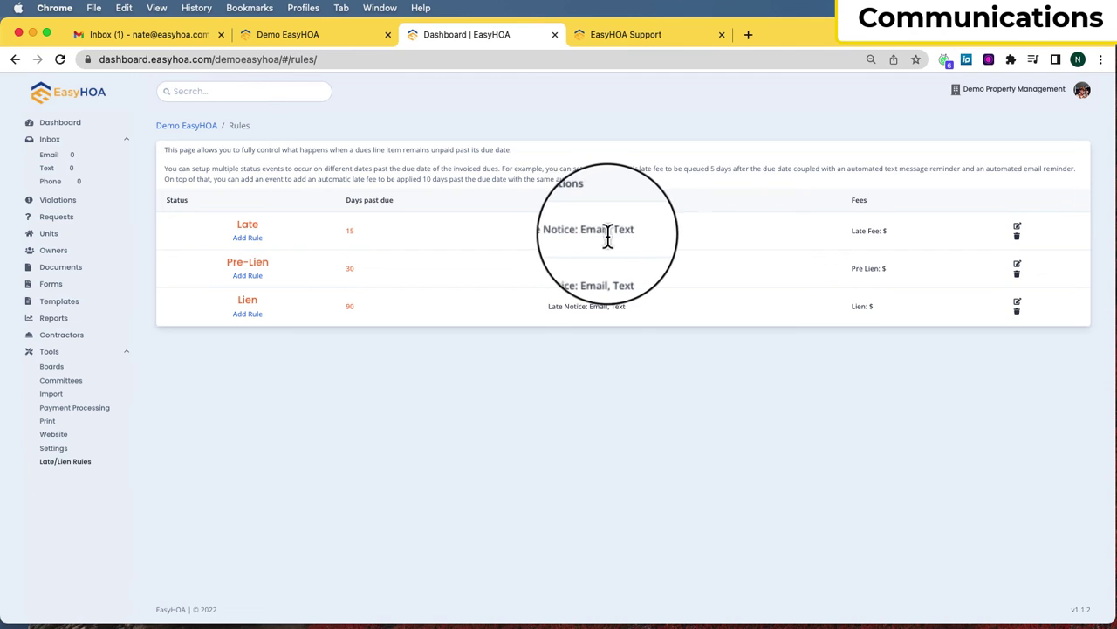
drag(585, 233, 549, 233)
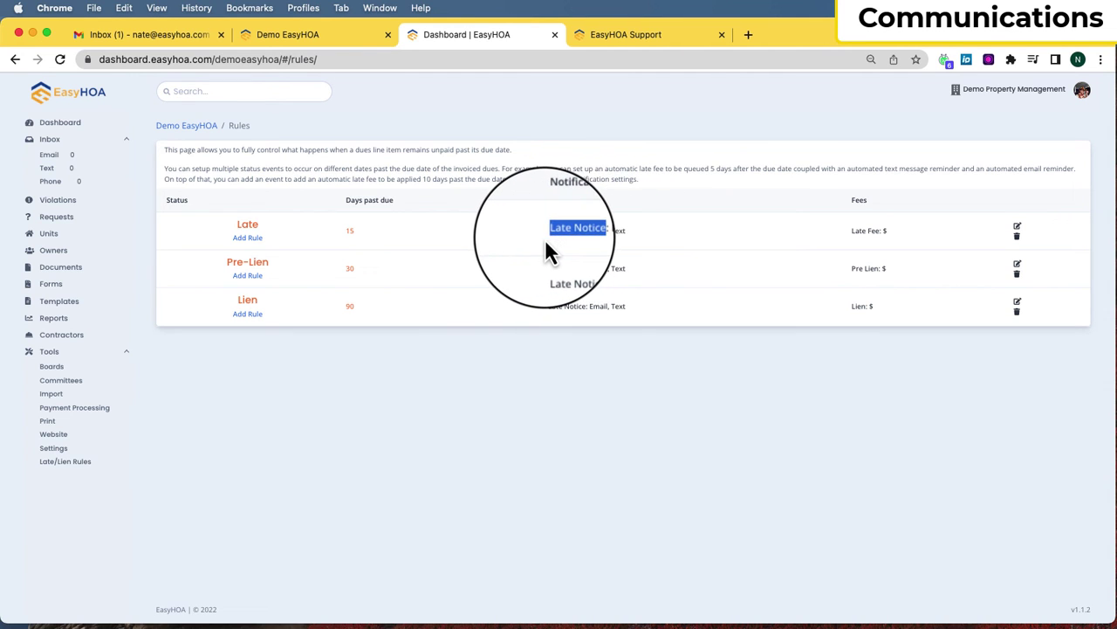
click(545, 238)
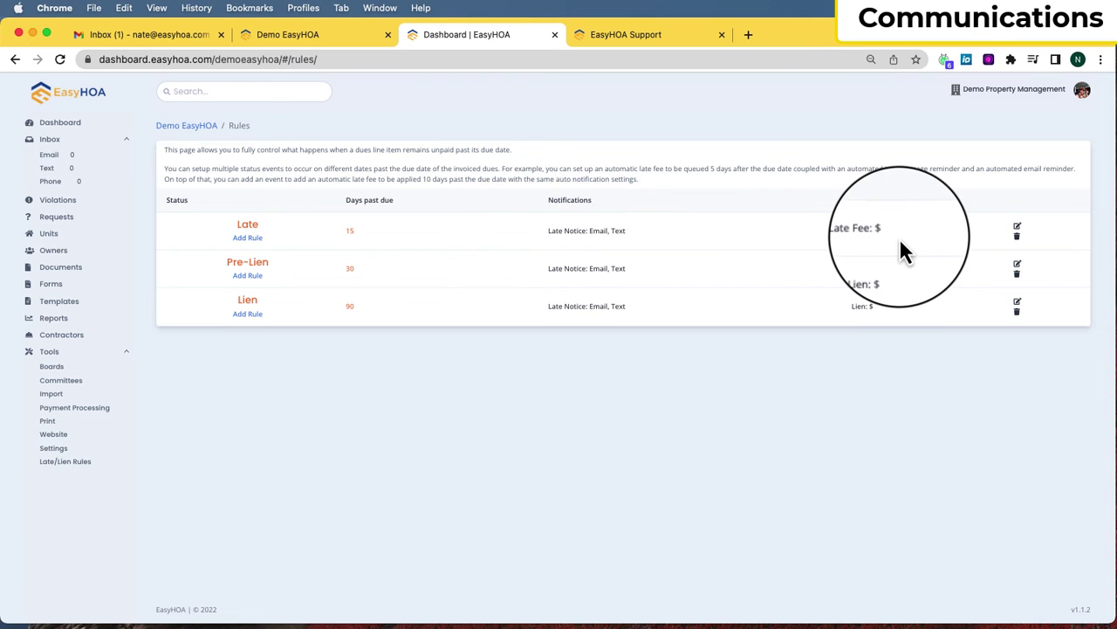
drag(879, 232, 890, 237)
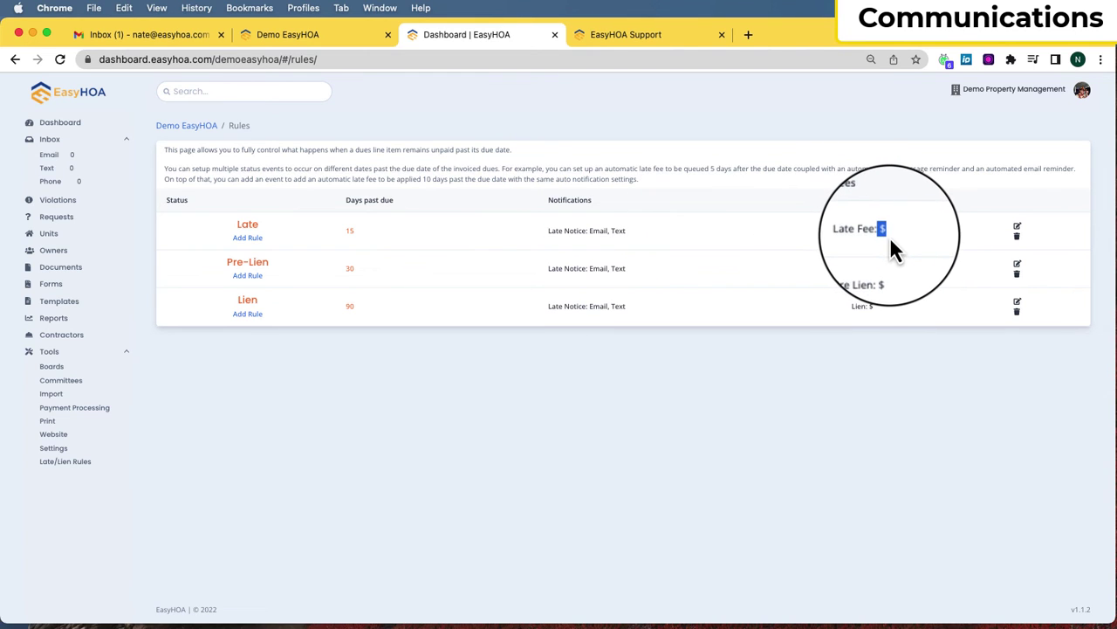
click(902, 247)
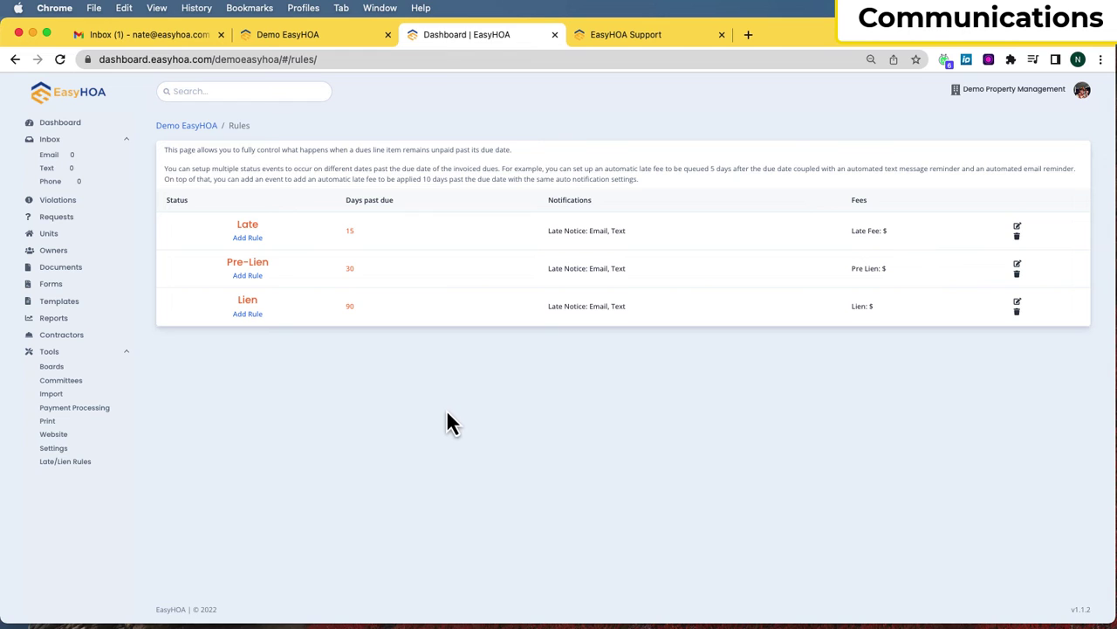
Open the first listed owner's profile and review their email, text, phone and system notification histories
click(61, 255)
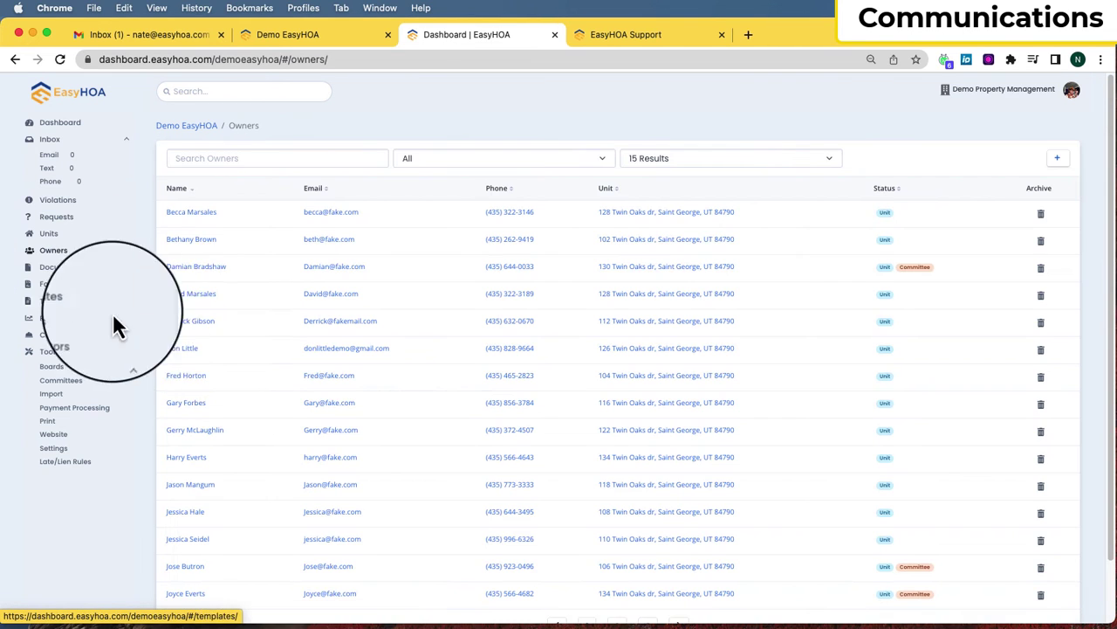
click(192, 213)
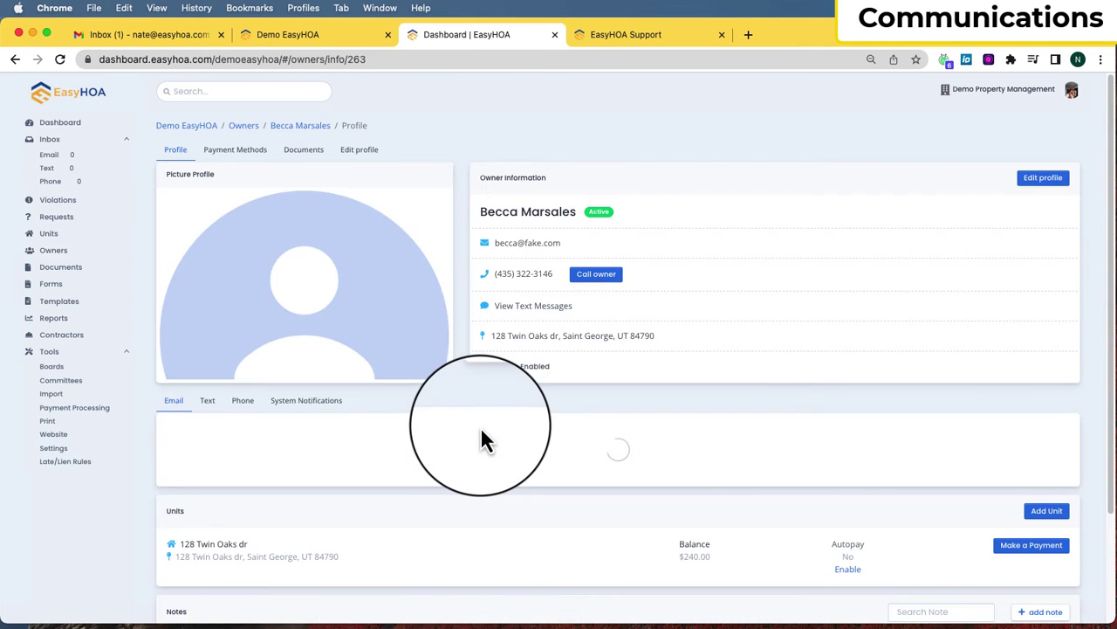
scroll(470, 427, down, 1)
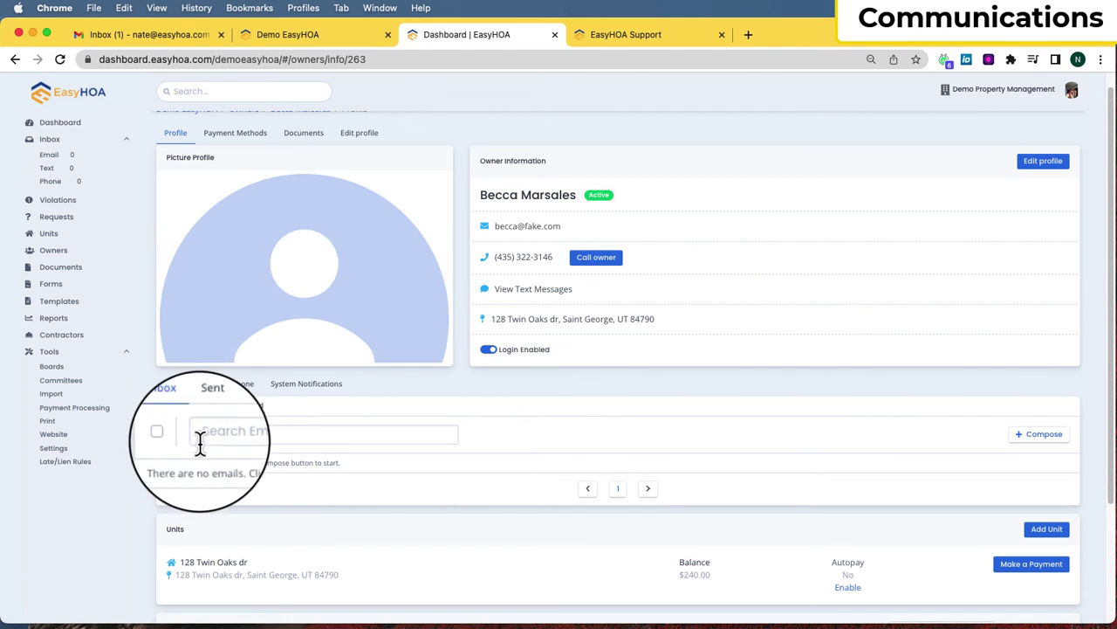
click(207, 389)
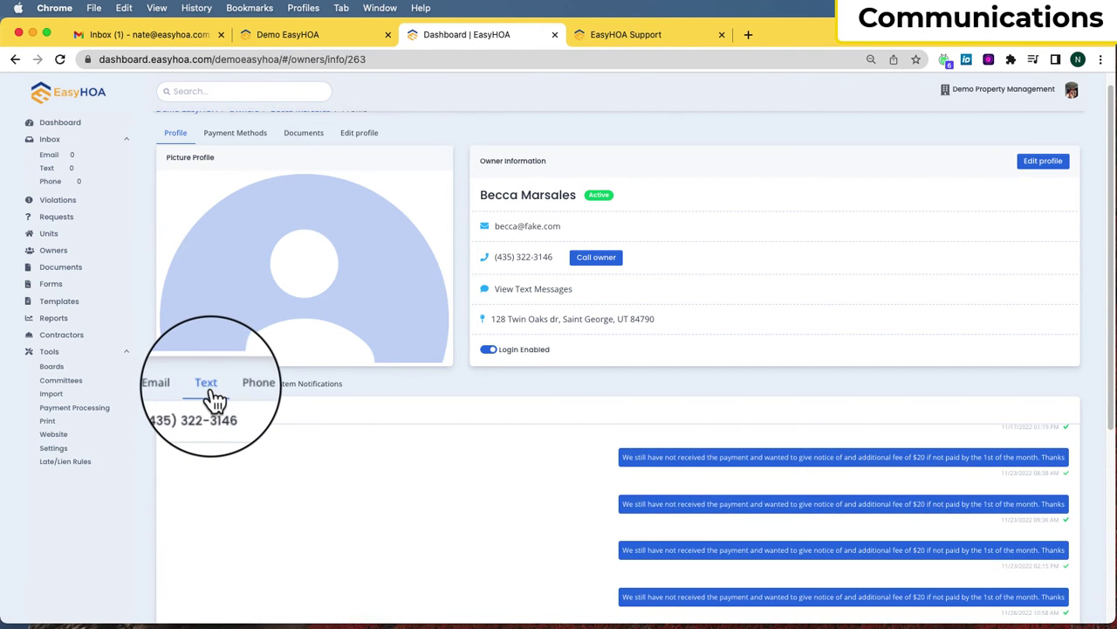
click(247, 398)
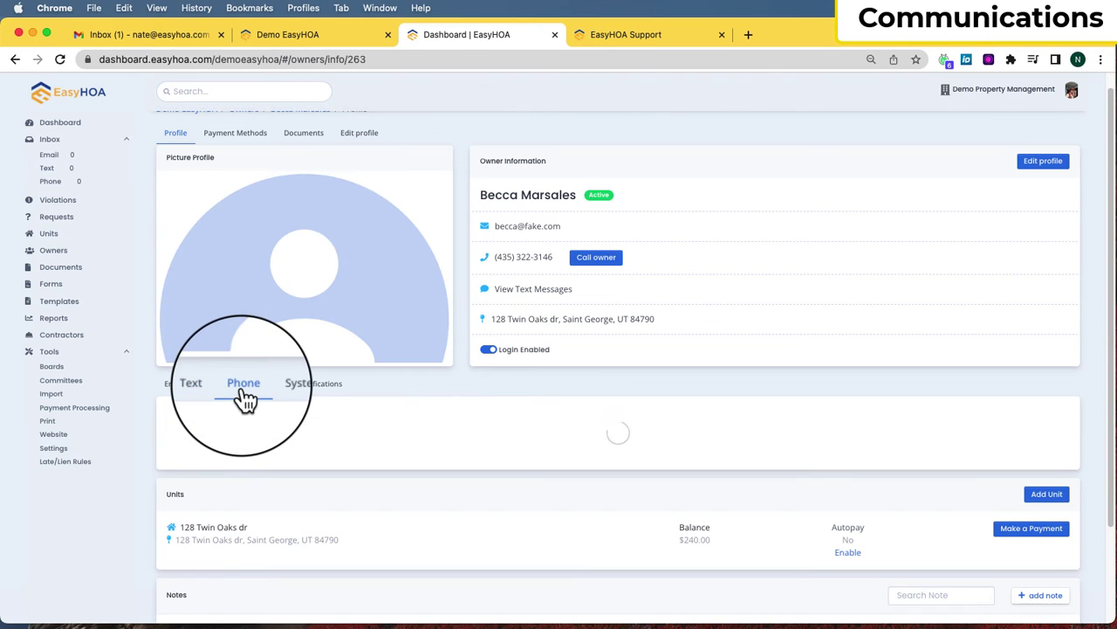
click(300, 394)
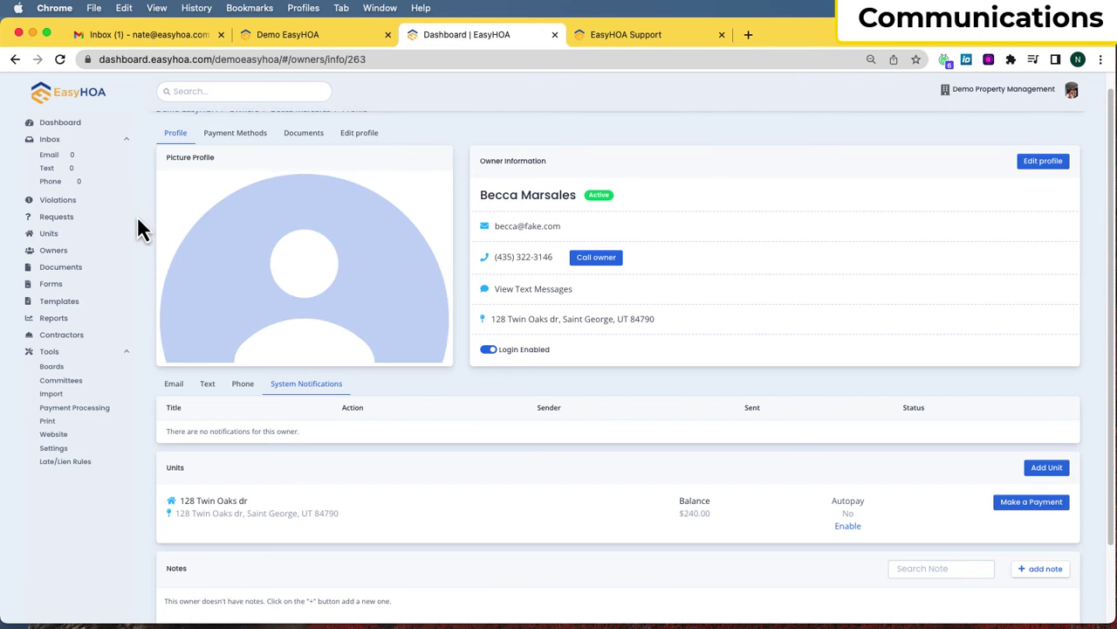
Start a new violation from the violations list and review the available violation types
click(70, 208)
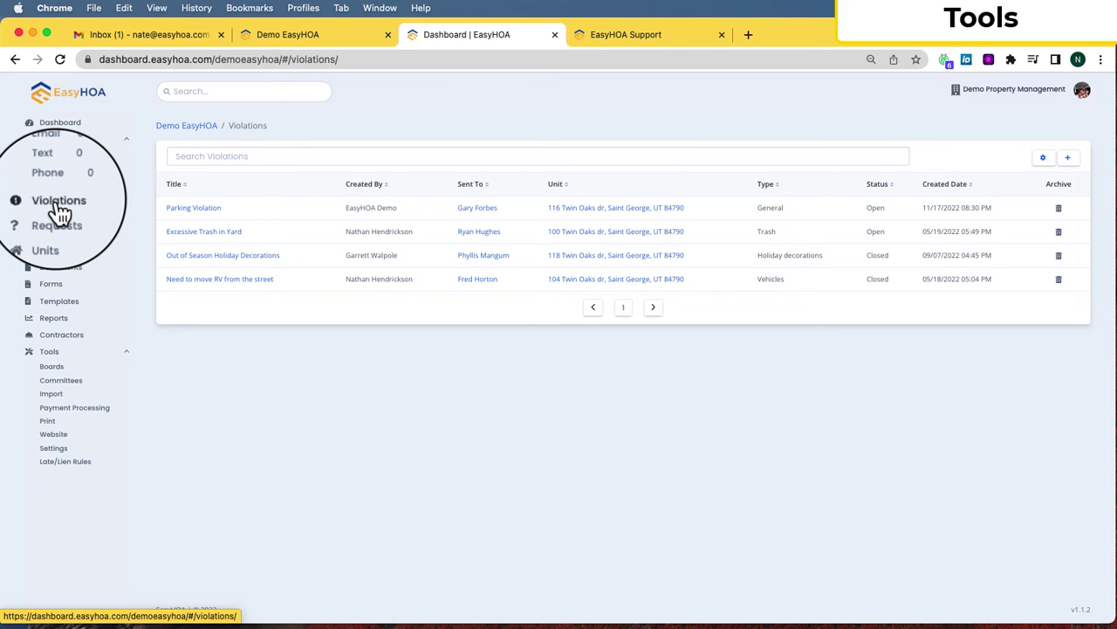
click(1069, 163)
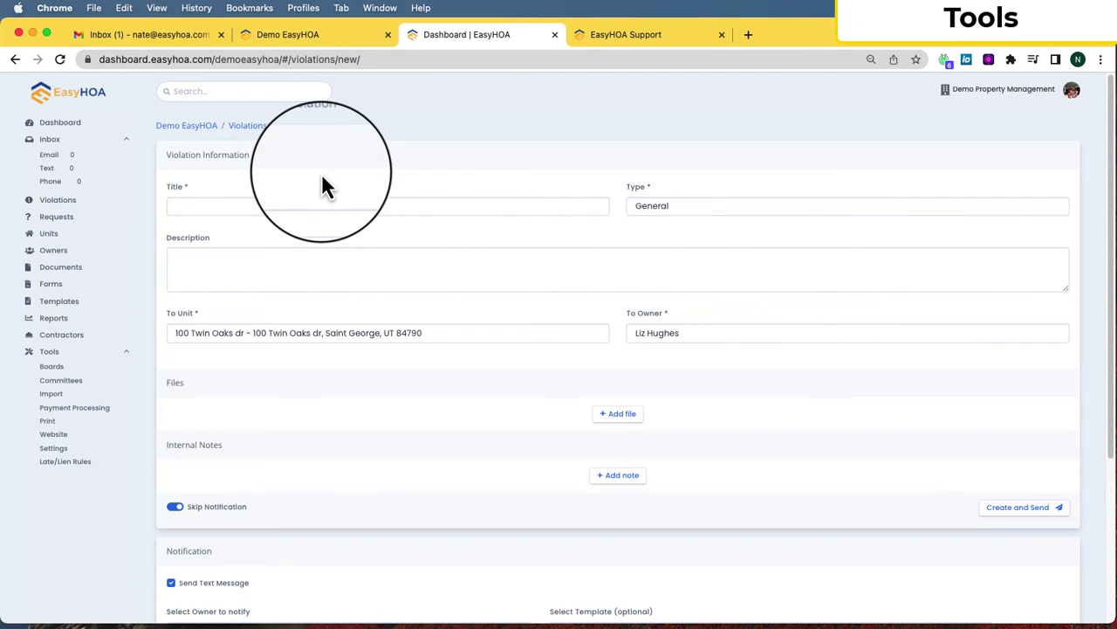
click(703, 208)
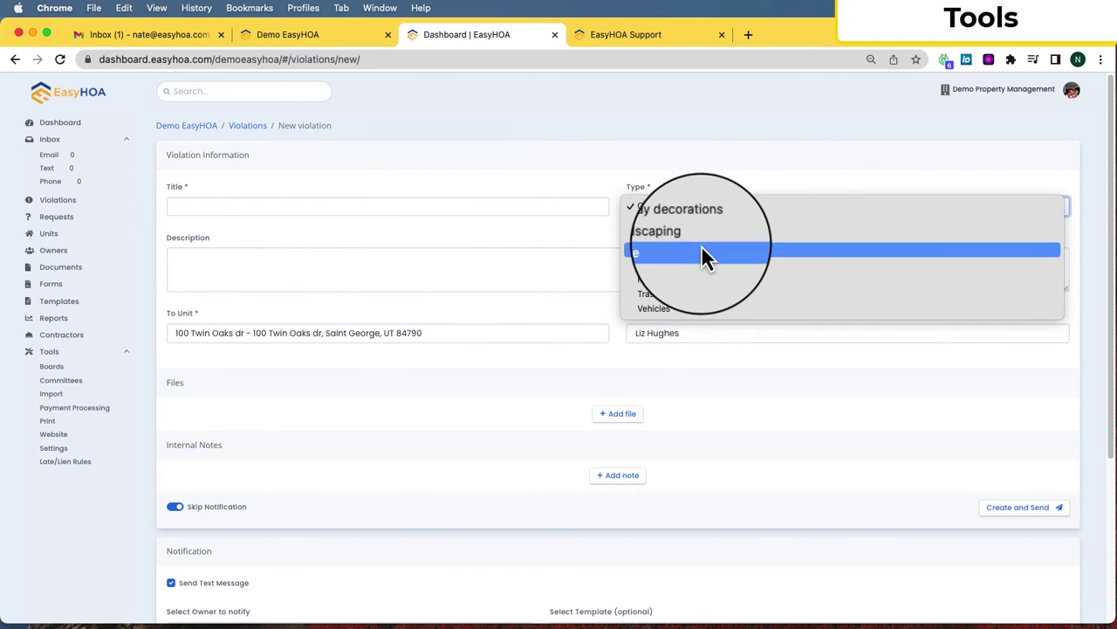
click(658, 171)
Assign the new violation to a different unit and view which owners can receive it
scroll(637, 260, down, 3)
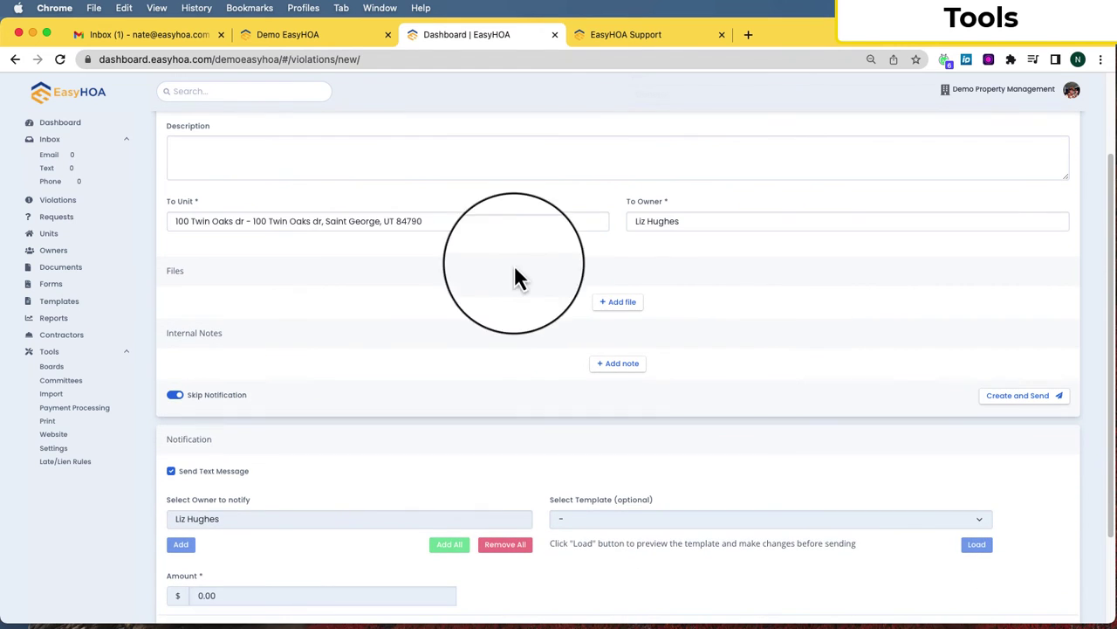
click(389, 222)
click(391, 297)
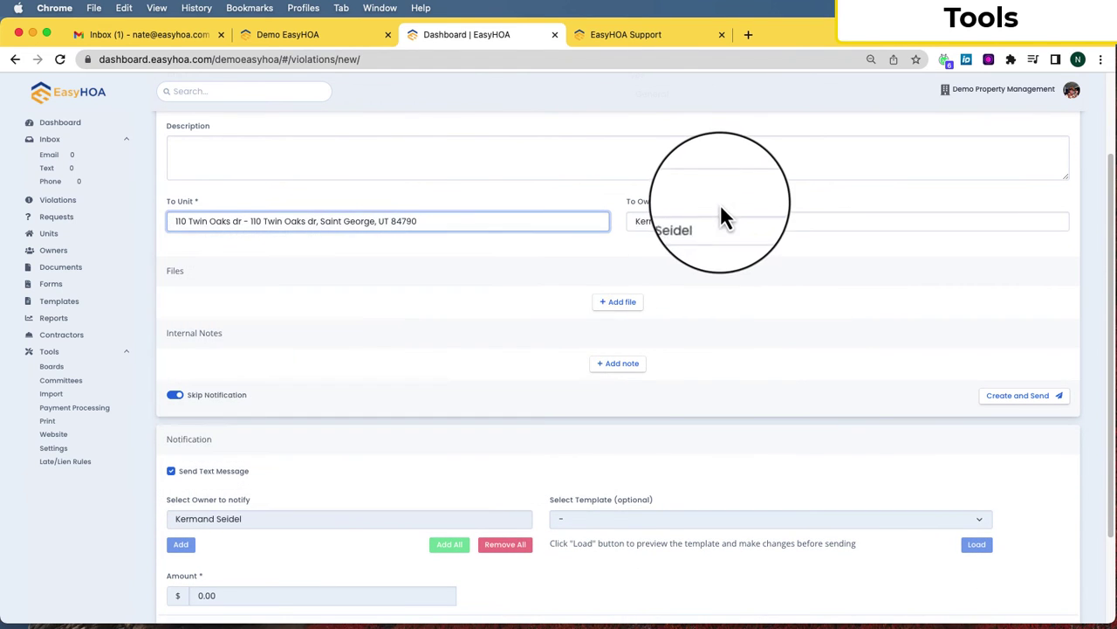
click(702, 222)
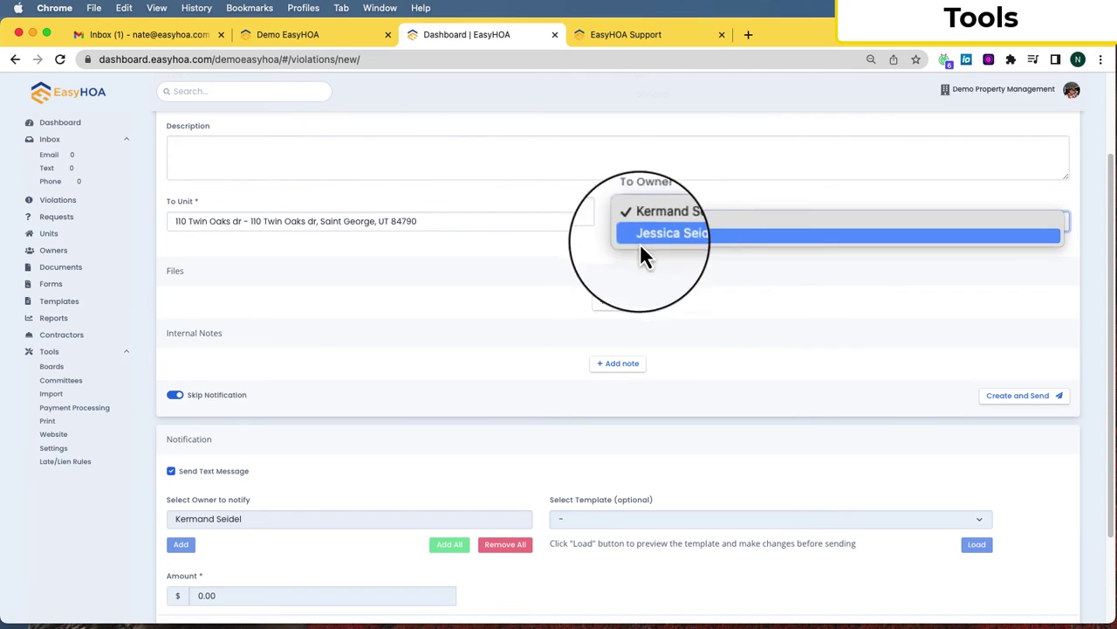
click(521, 268)
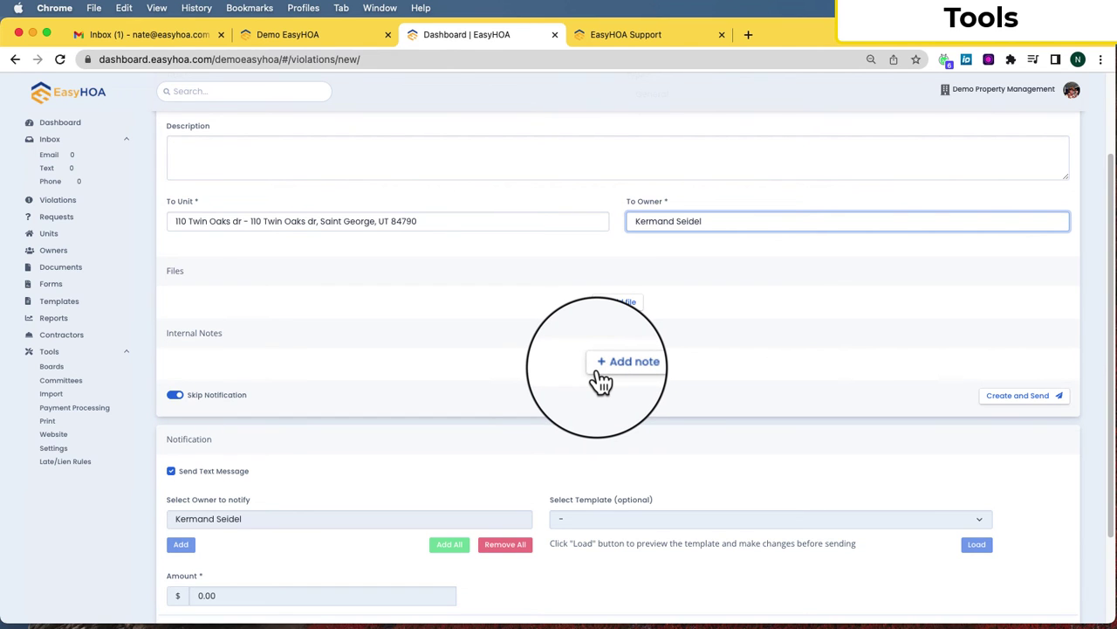
Switch Skip Notification off and back on, look over the notification options, and leave the new violation unsaved
scroll(434, 379, down, 3)
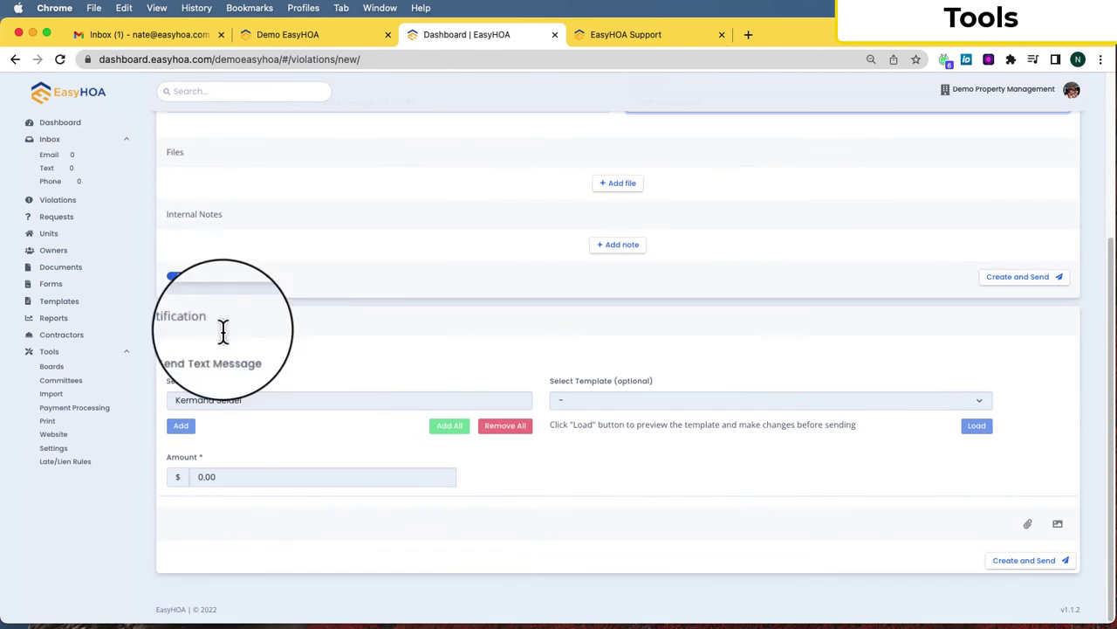
click(179, 276)
click(173, 277)
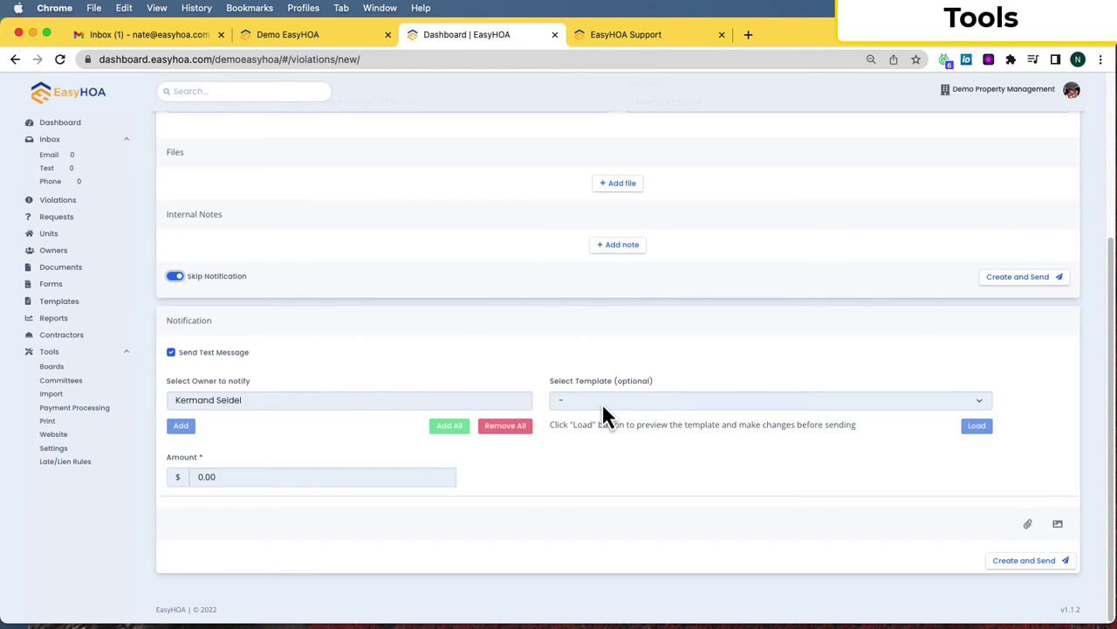
scroll(488, 389, up, 5)
click(54, 200)
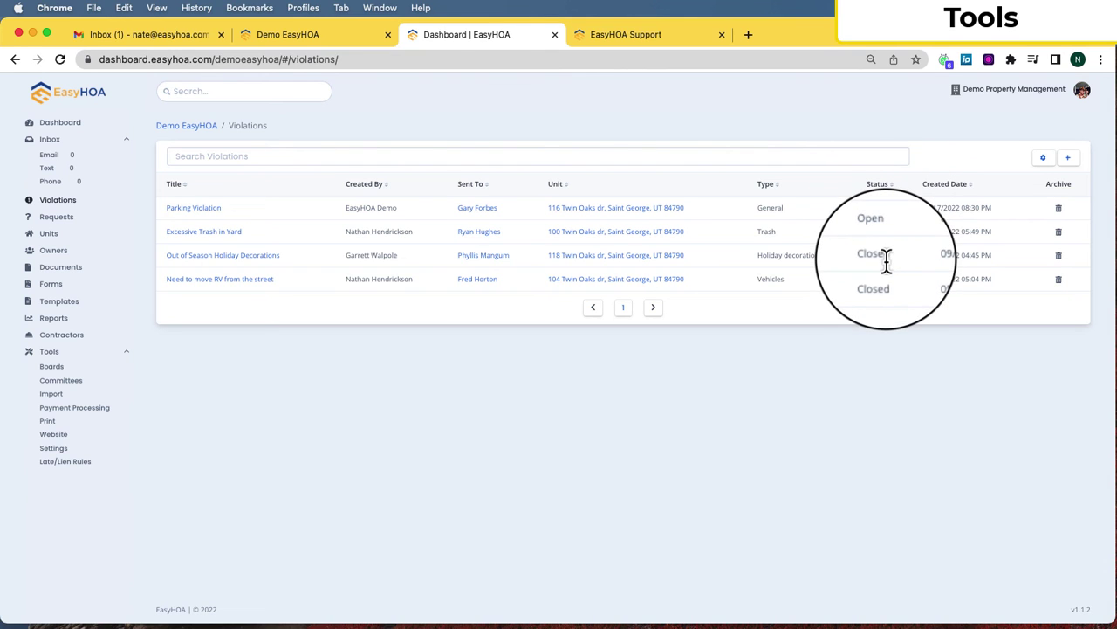
Open the "Parking Violation" record, review its description, communications and internal notes, and return to the violations list
click(194, 209)
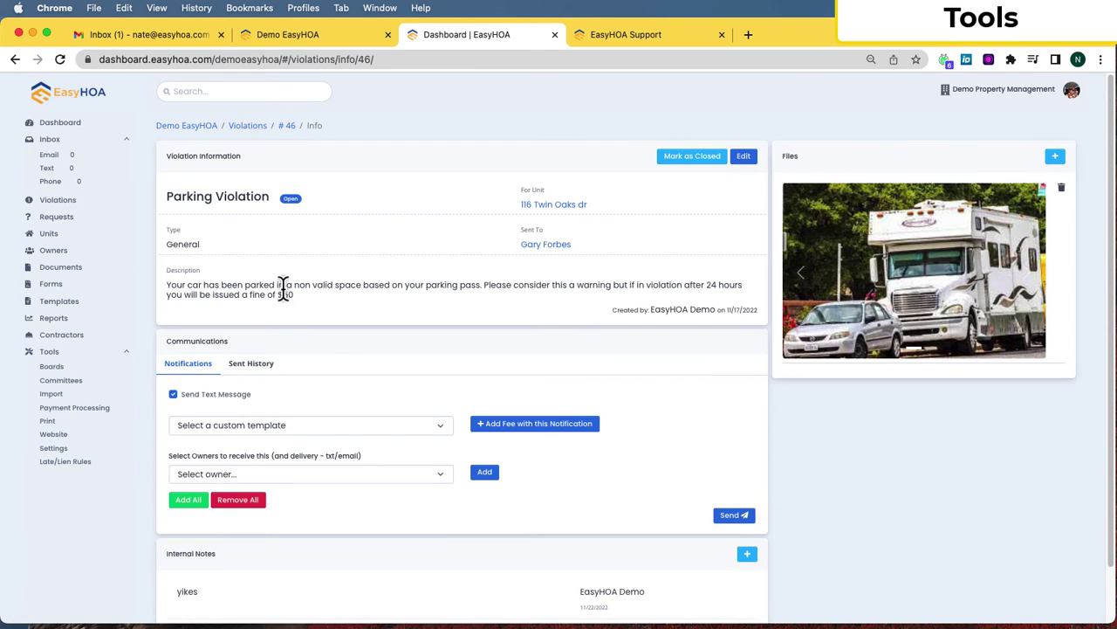
scroll(394, 309, down, 1)
scroll(394, 319, down, 2)
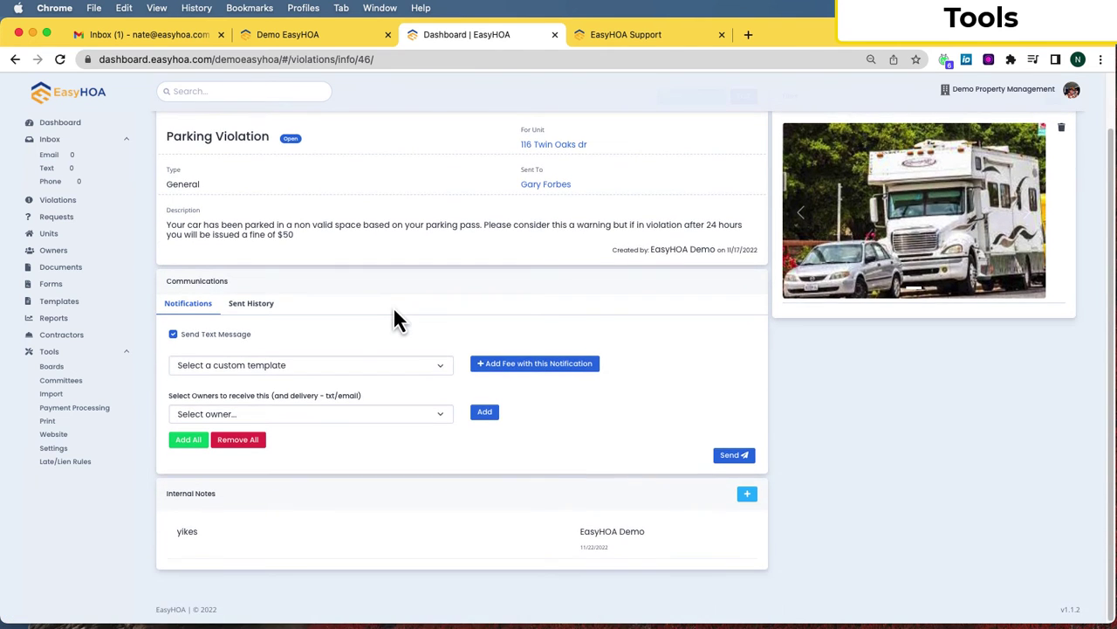
scroll(397, 317, up, 3)
click(244, 127)
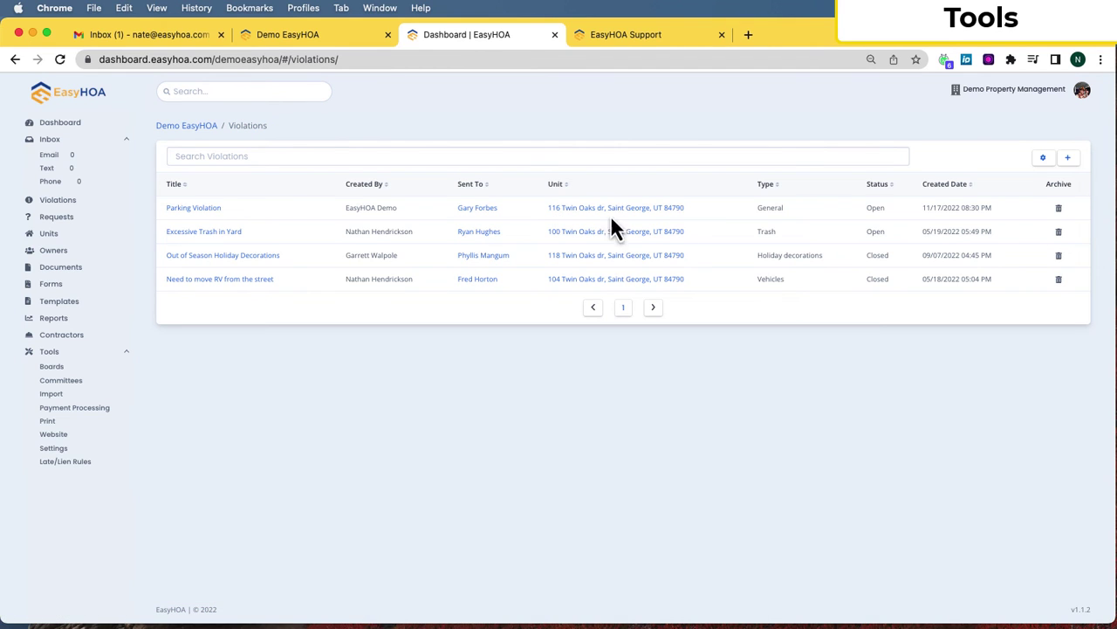
Start a new request from the requests list, review the available request types, and return to the list without creating it
click(58, 218)
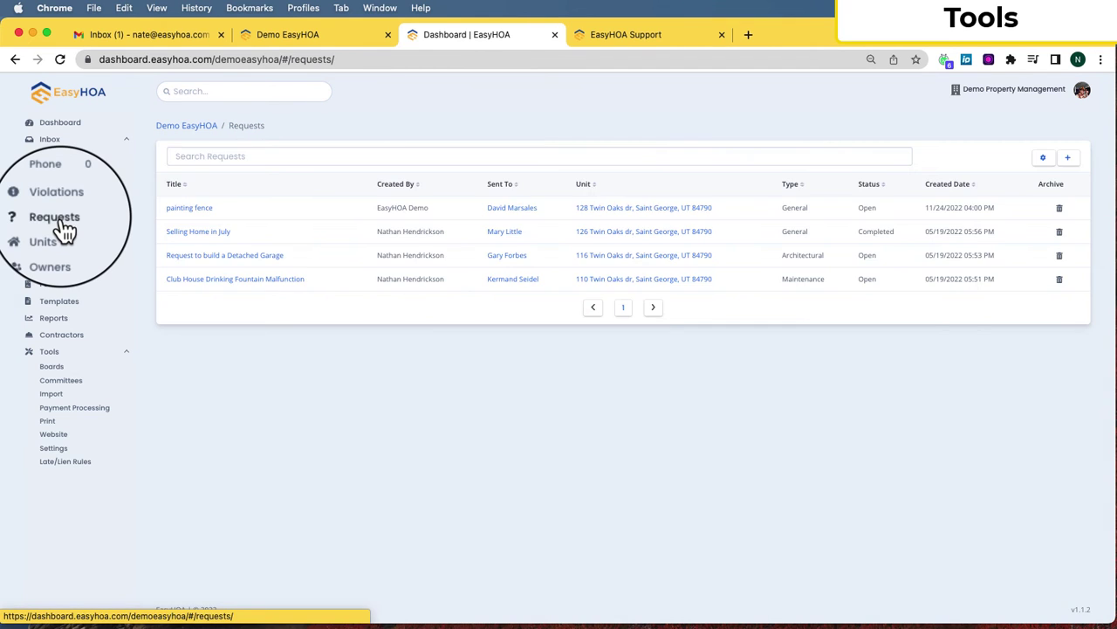
click(1067, 159)
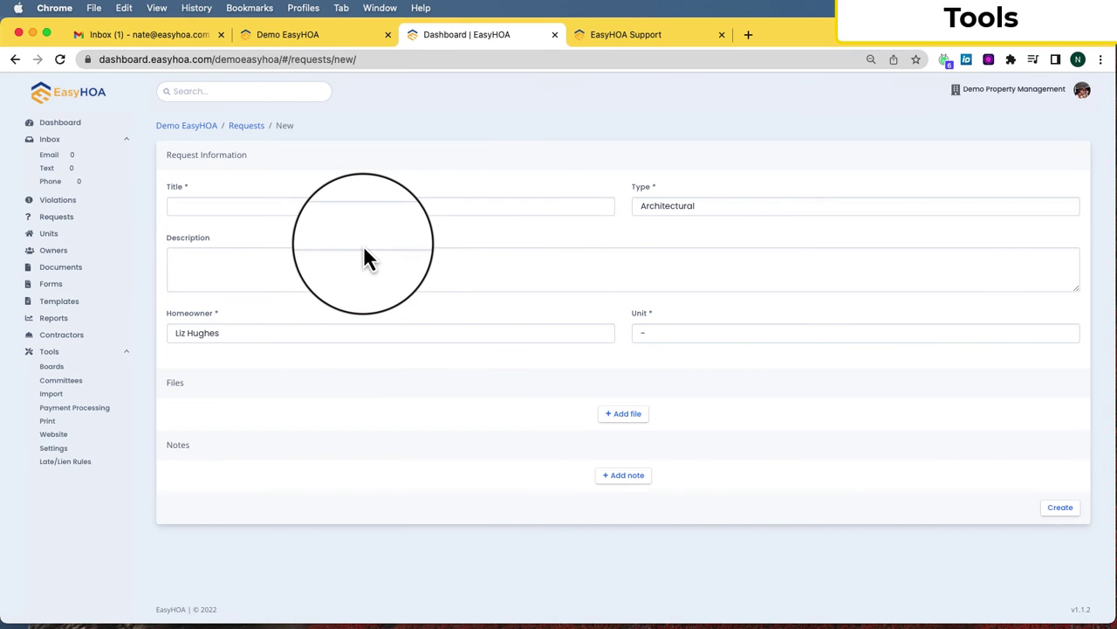
click(660, 210)
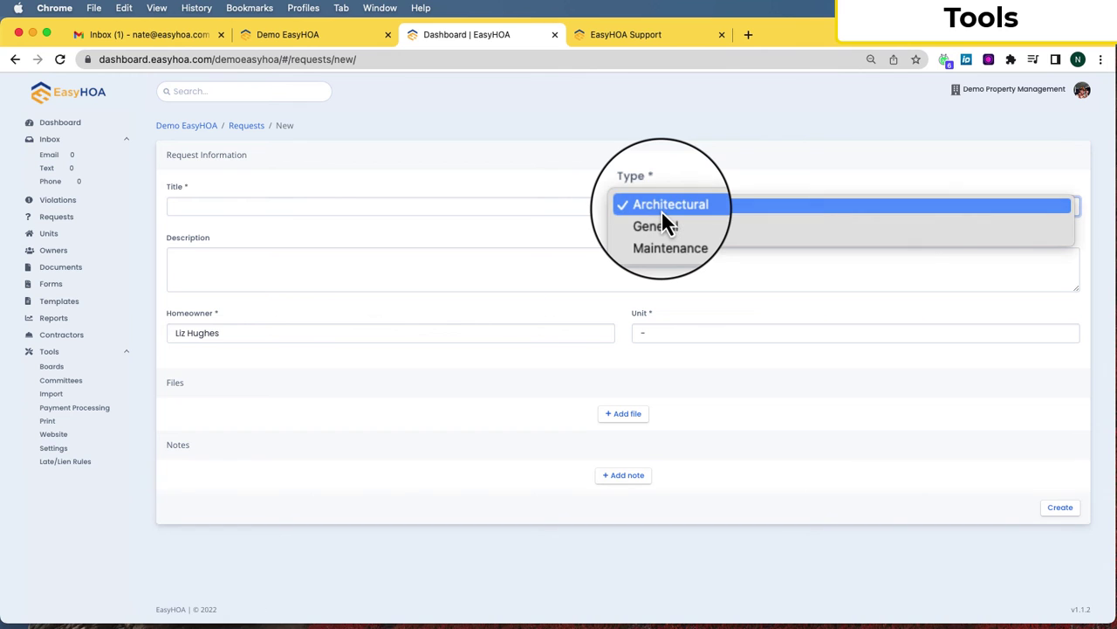
click(552, 237)
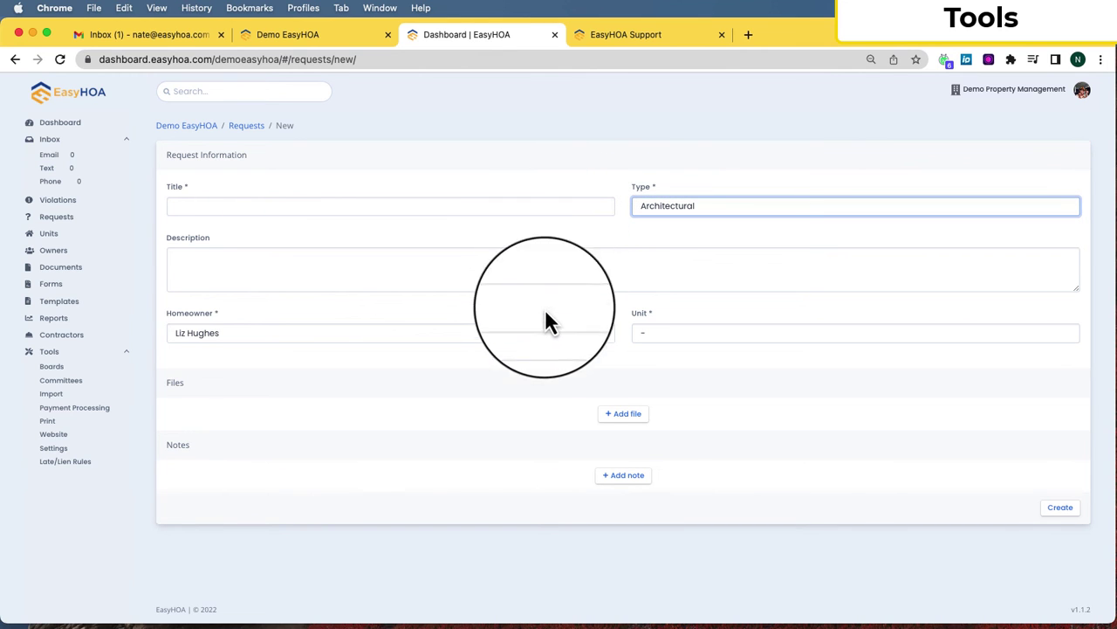
click(248, 129)
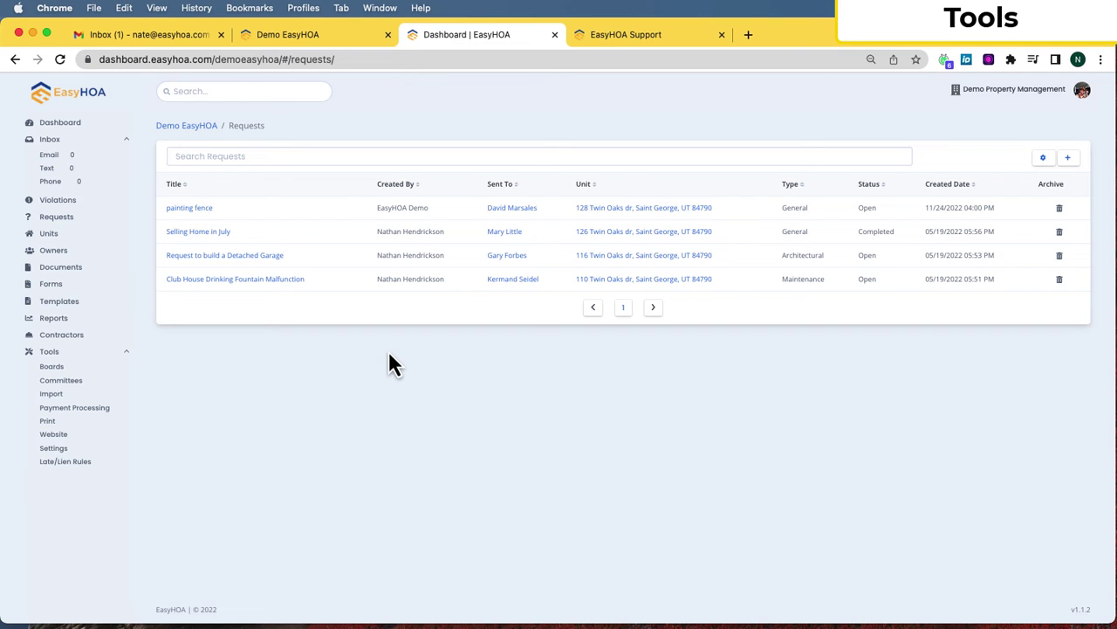
Look through the Financials folder in the association's documents and return to the folder list
click(70, 269)
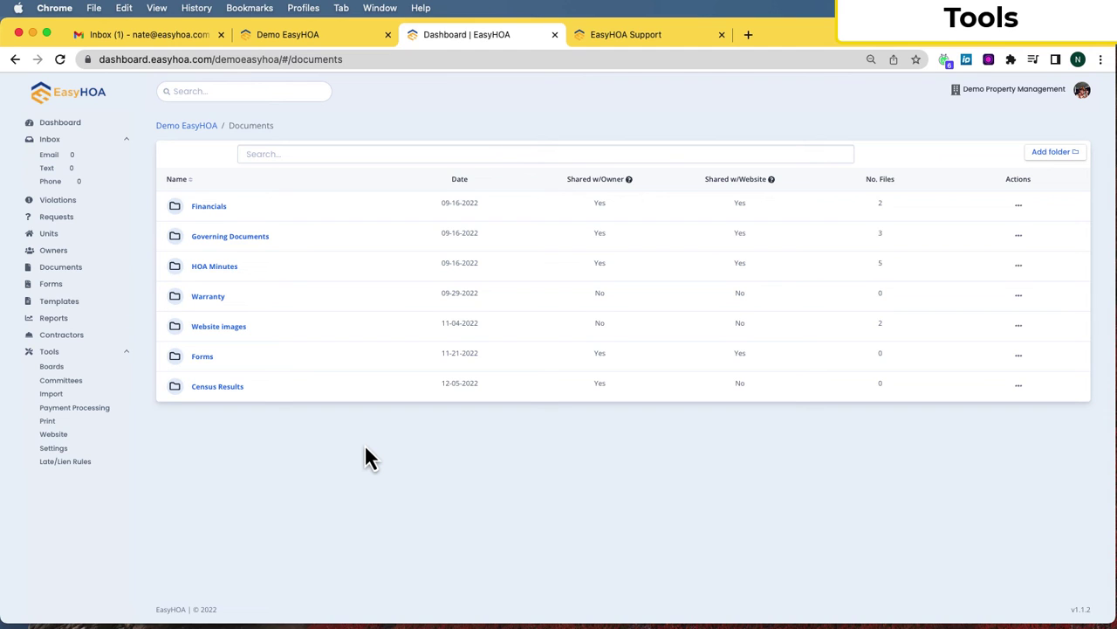
click(209, 209)
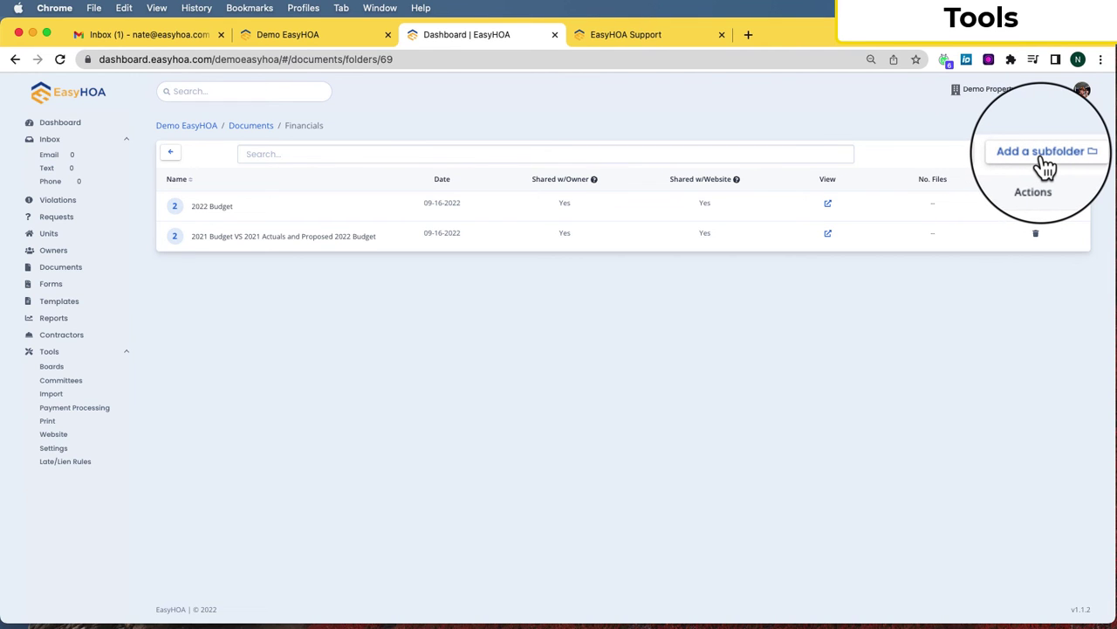
key(super+bracketleft)
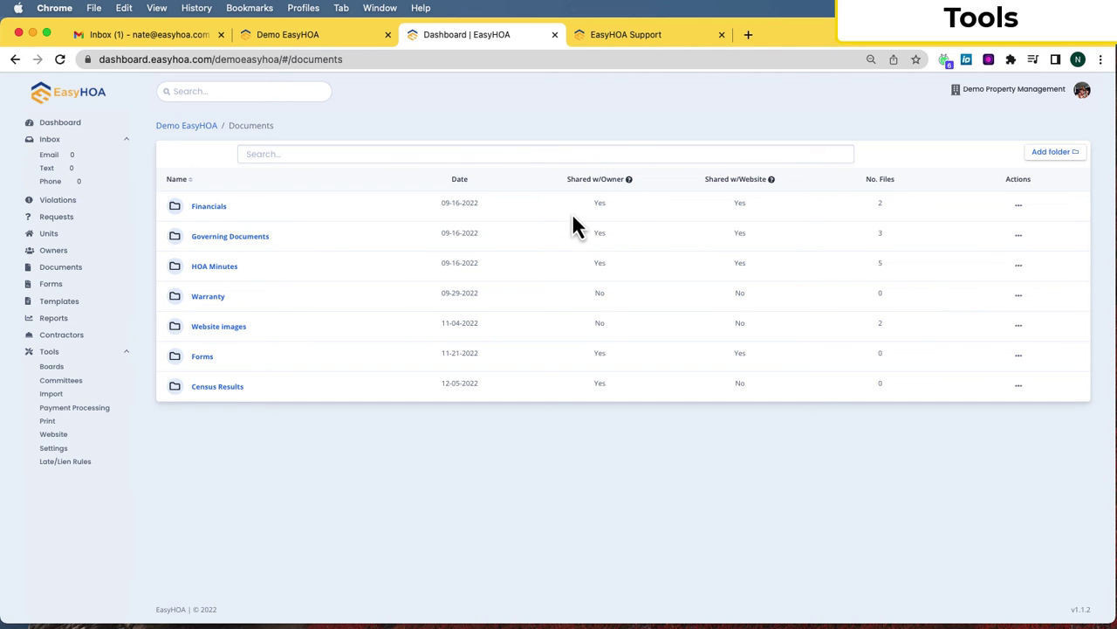
Examine which document folders are shared with owners and which are shared with the website
drag(566, 181, 775, 185)
click(730, 188)
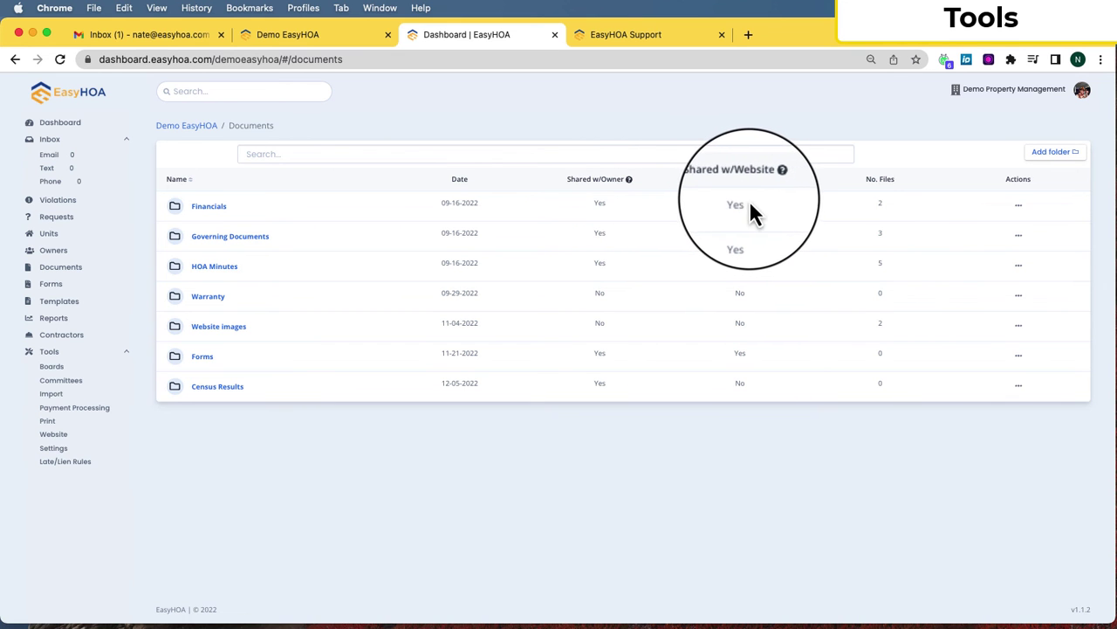
double_click(740, 204)
click(738, 208)
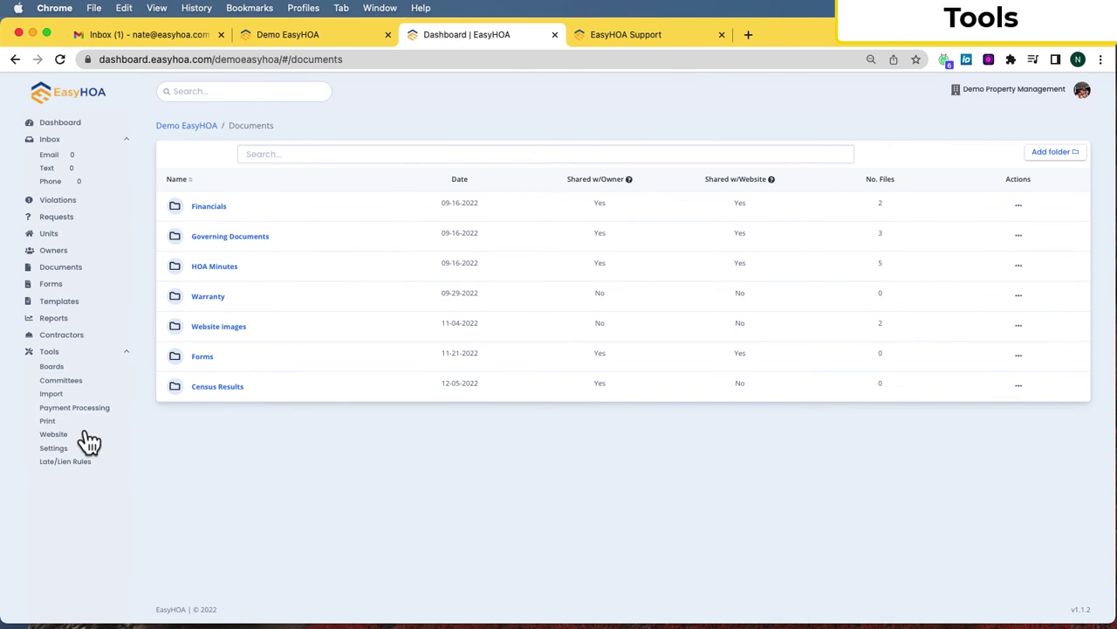
click(55, 435)
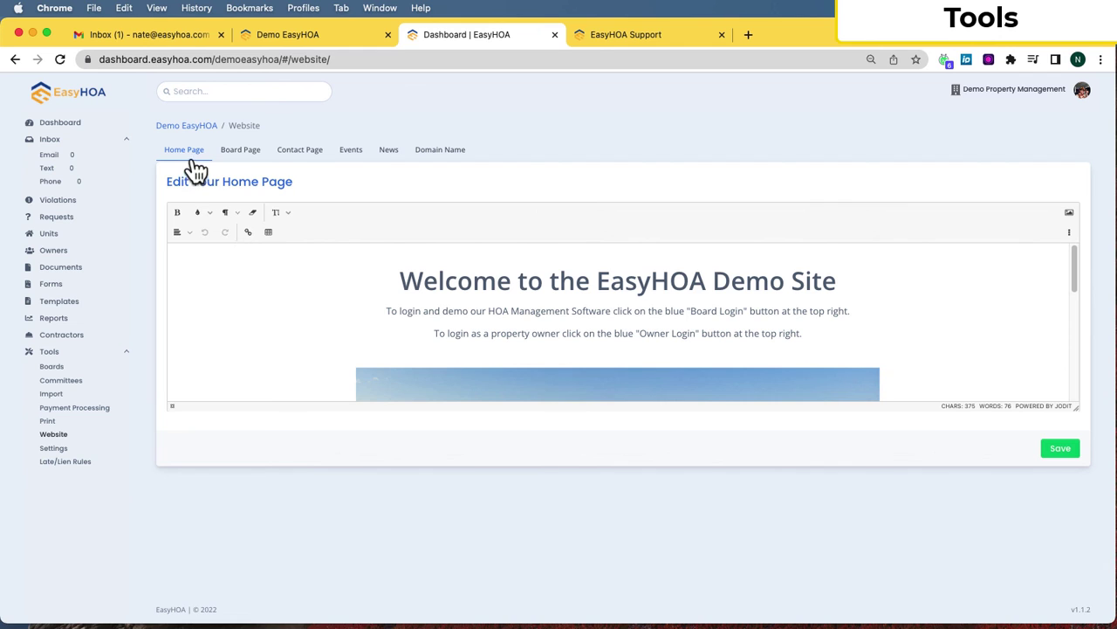
click(439, 162)
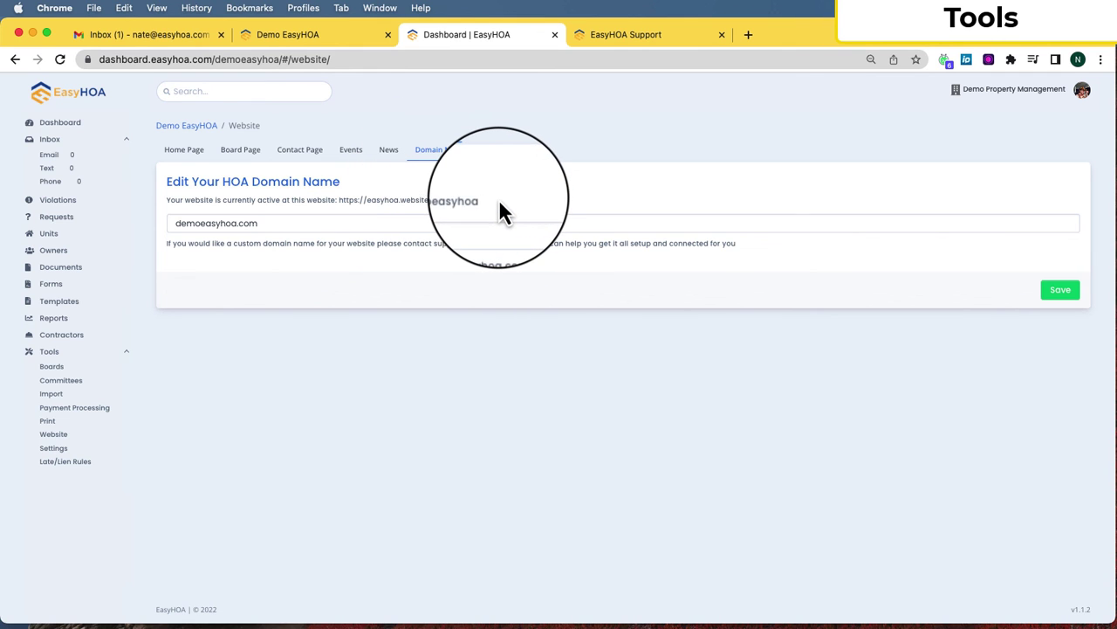
drag(479, 201, 342, 204)
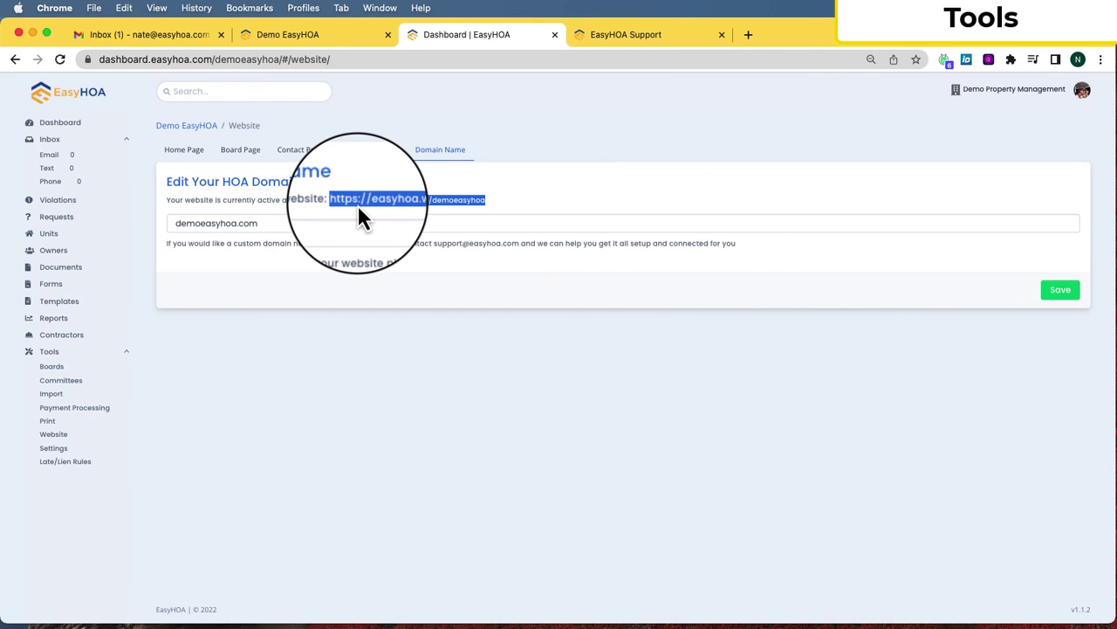
click(358, 204)
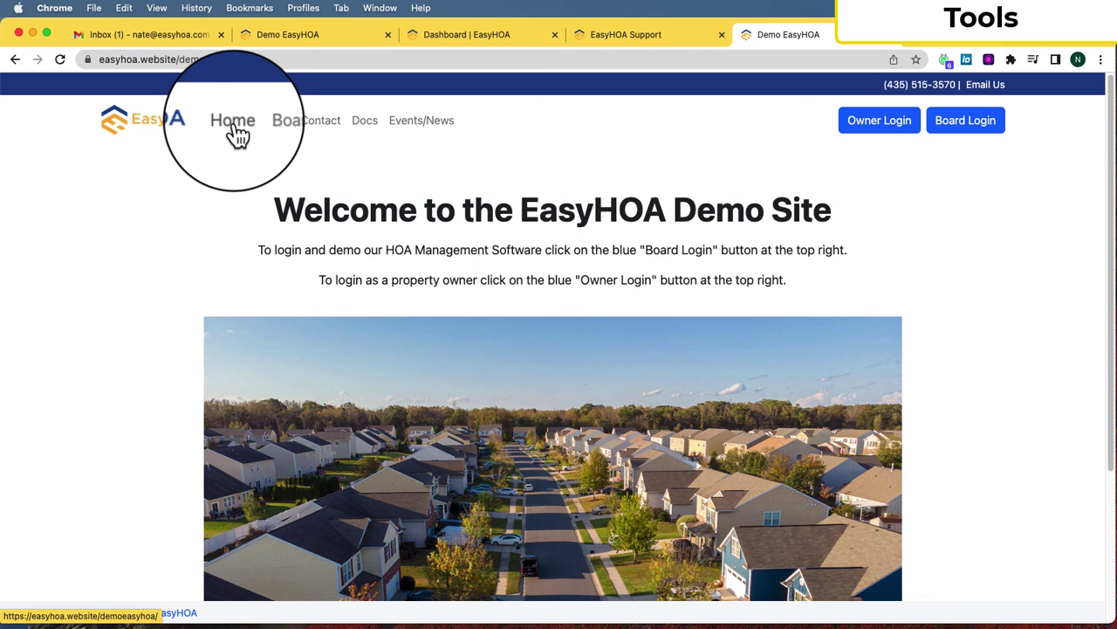
Browse the public website's Board, Contact, Docs and Events/News pages
click(275, 131)
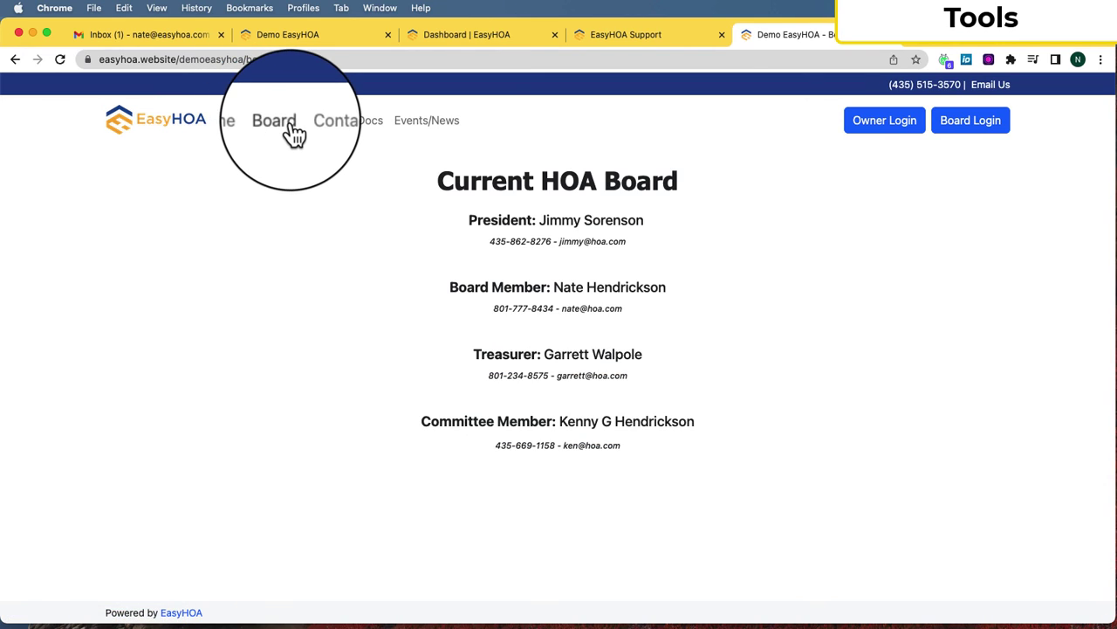
click(321, 131)
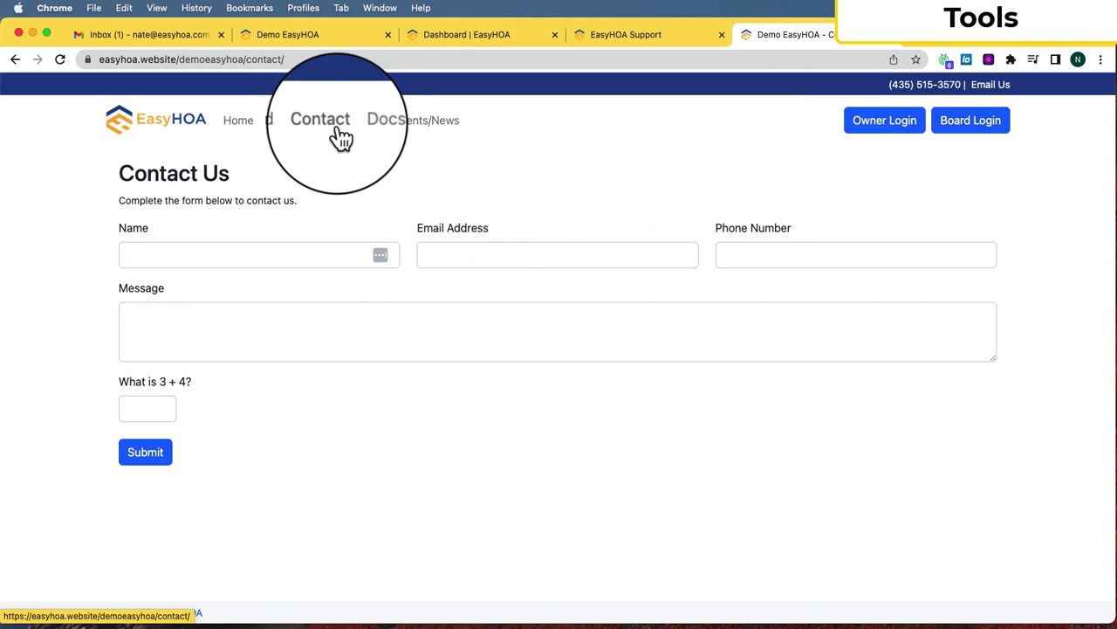
click(371, 136)
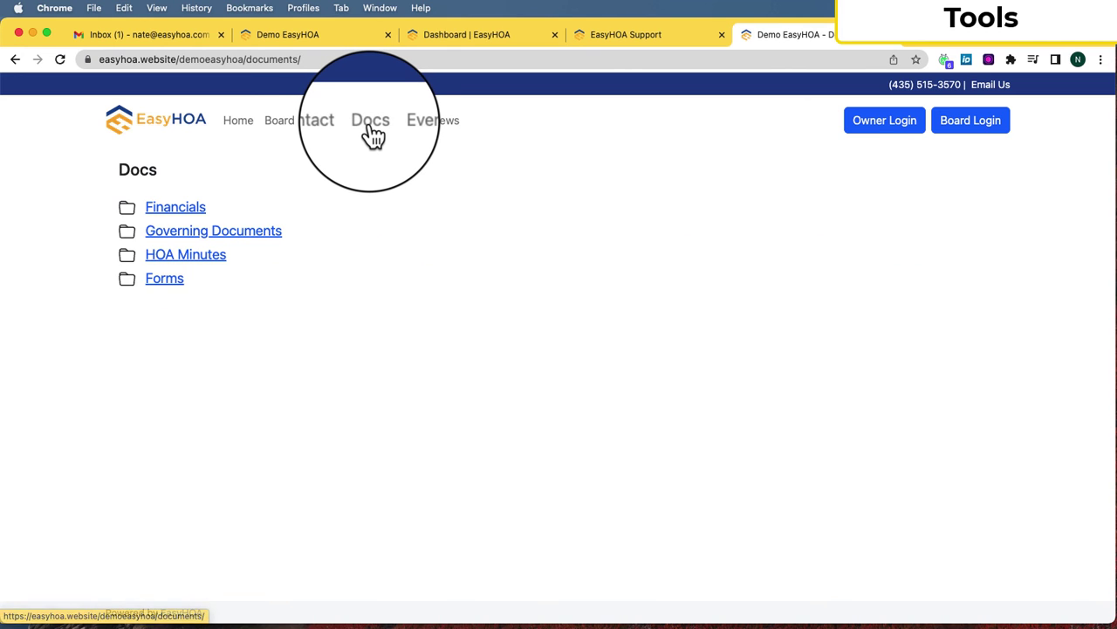
click(421, 131)
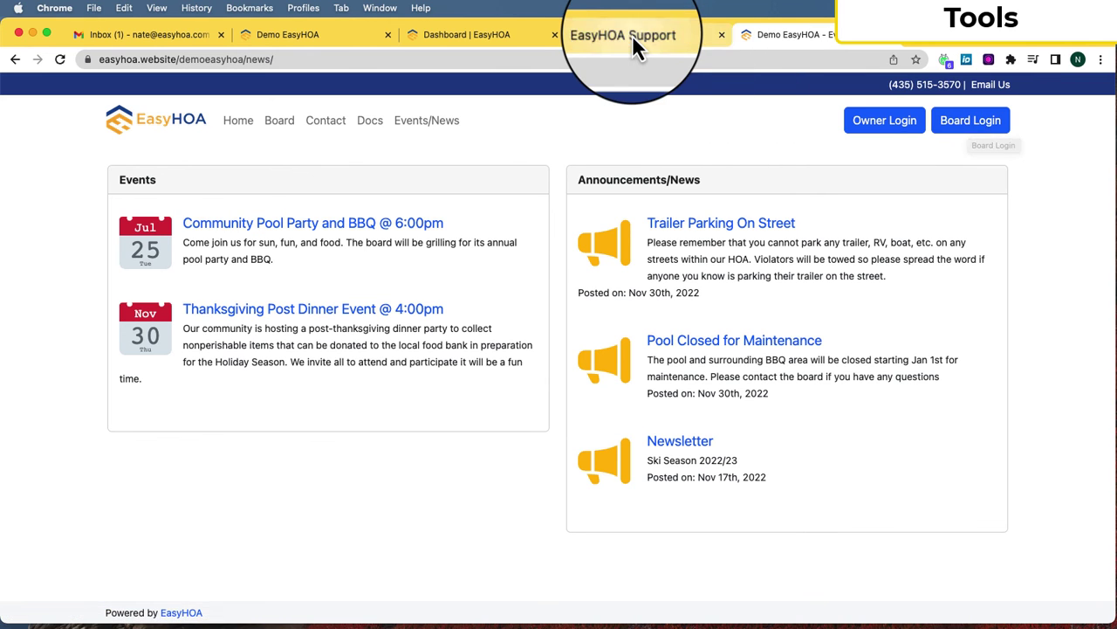
Enter the owner portal through the public website's Owner Login and view the documents available to the owner
click(476, 39)
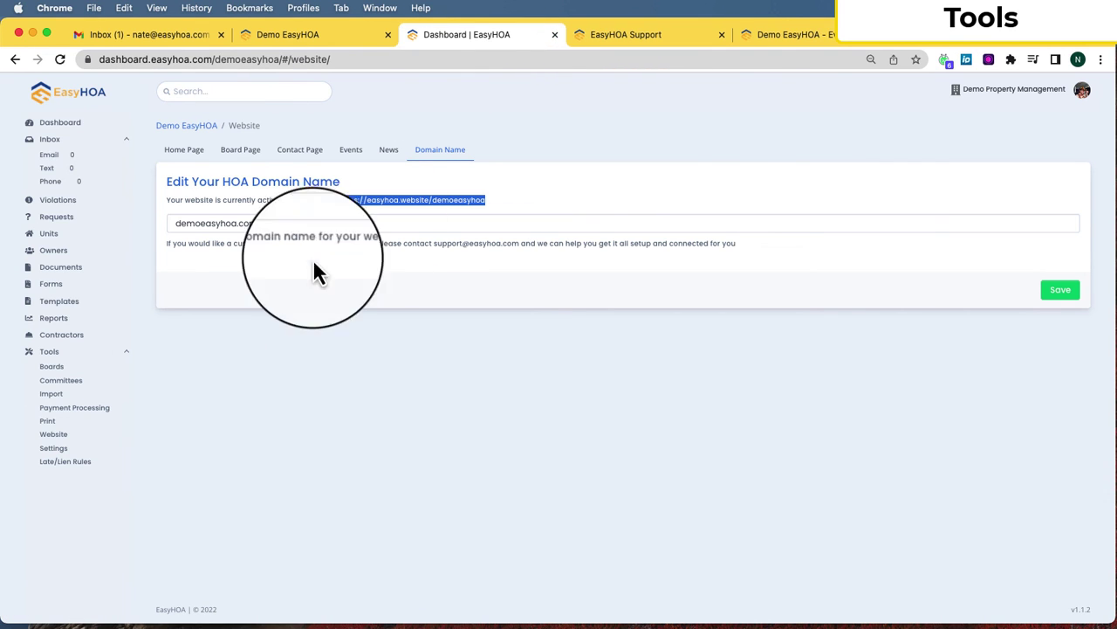
click(811, 37)
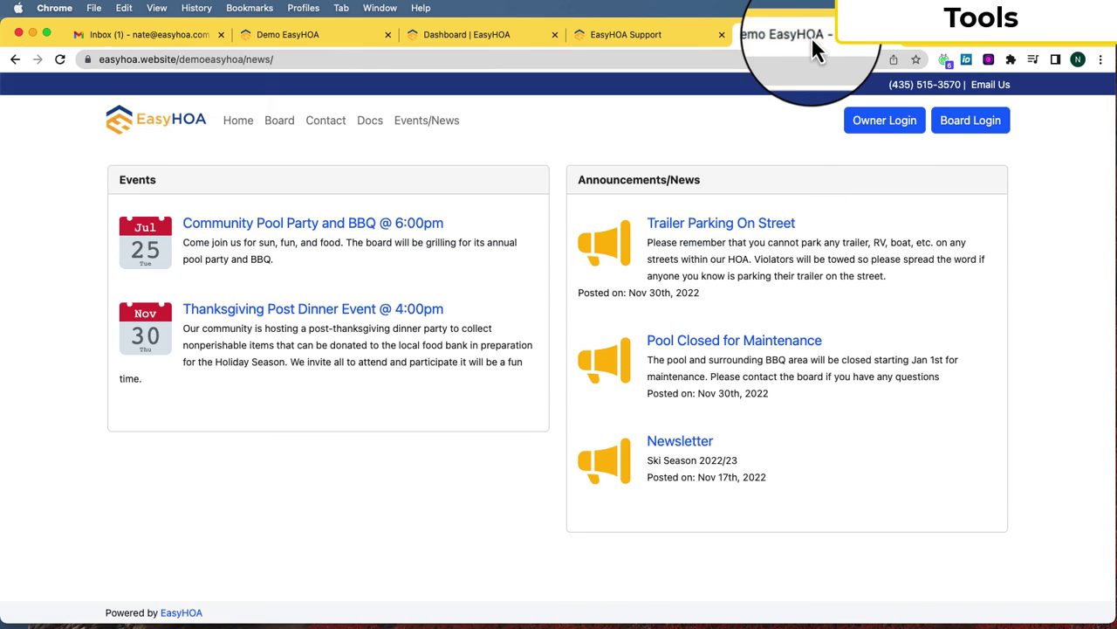
click(890, 126)
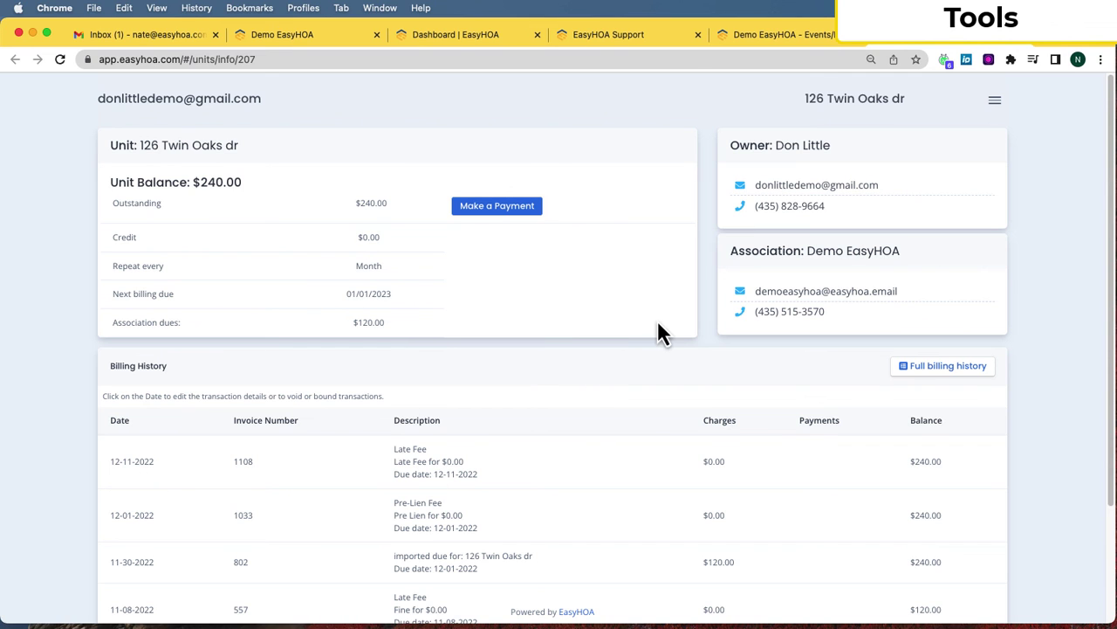
click(994, 100)
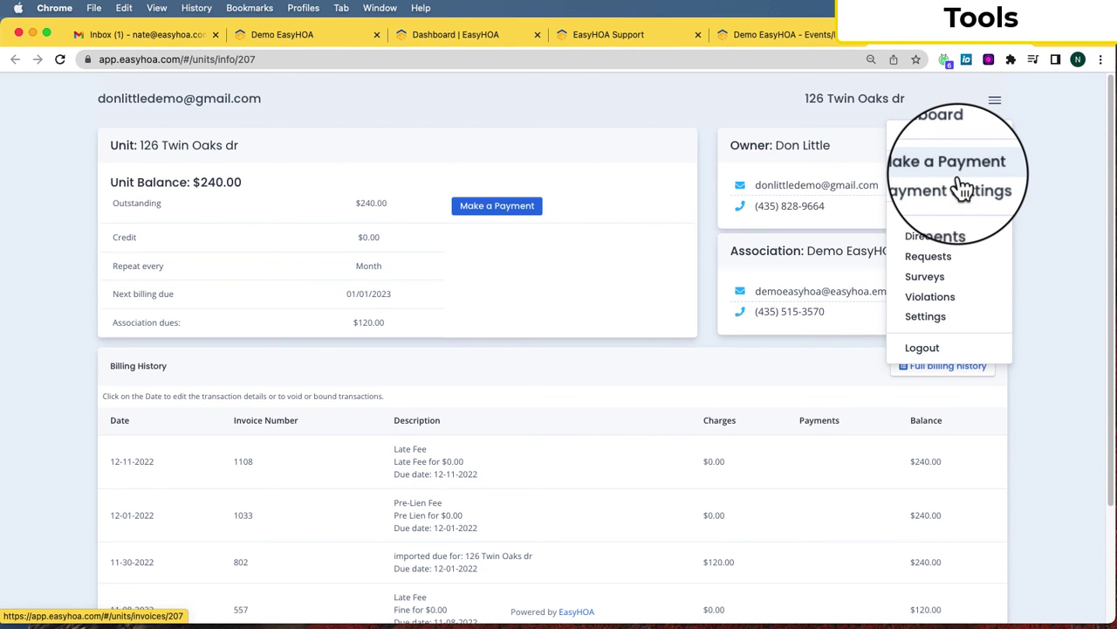
click(928, 222)
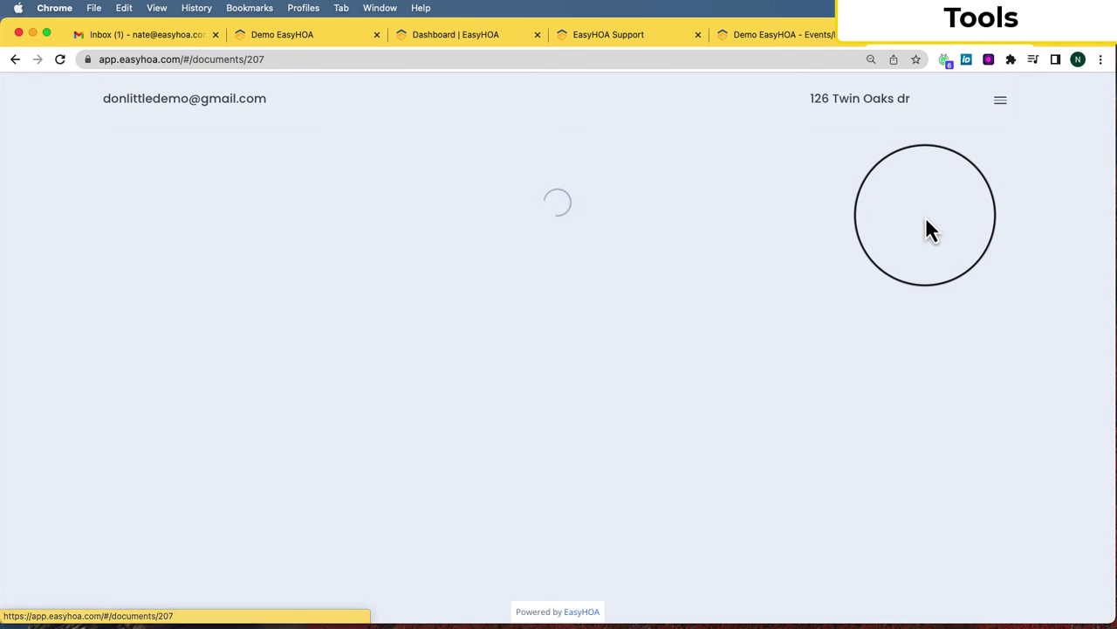
View the owner portal's directory, the unit's requests and the unit's violations
click(1000, 101)
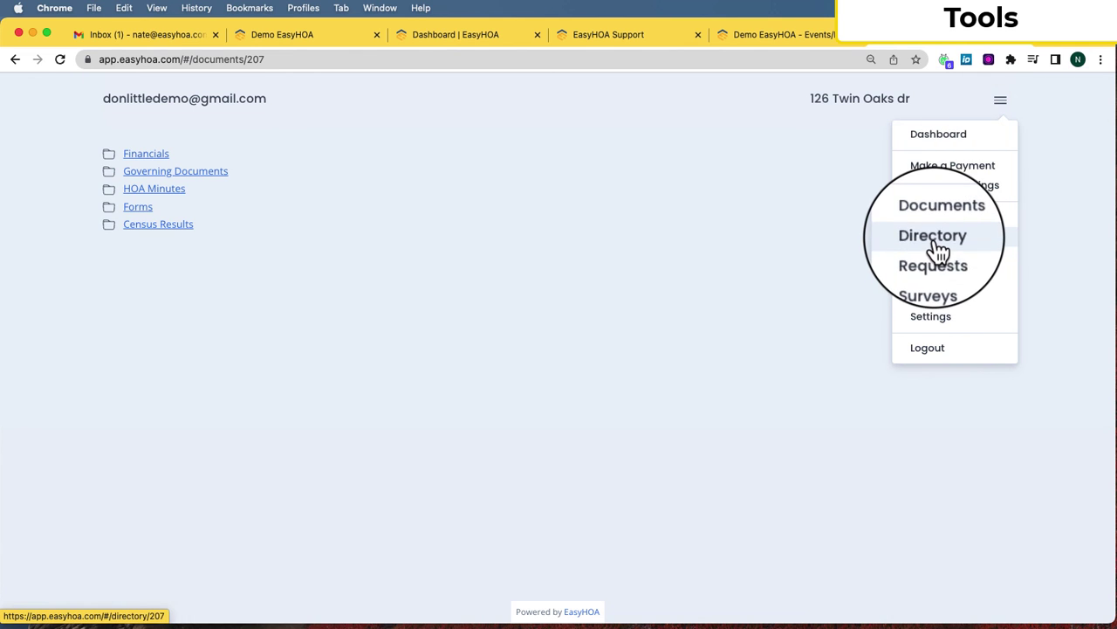
click(934, 238)
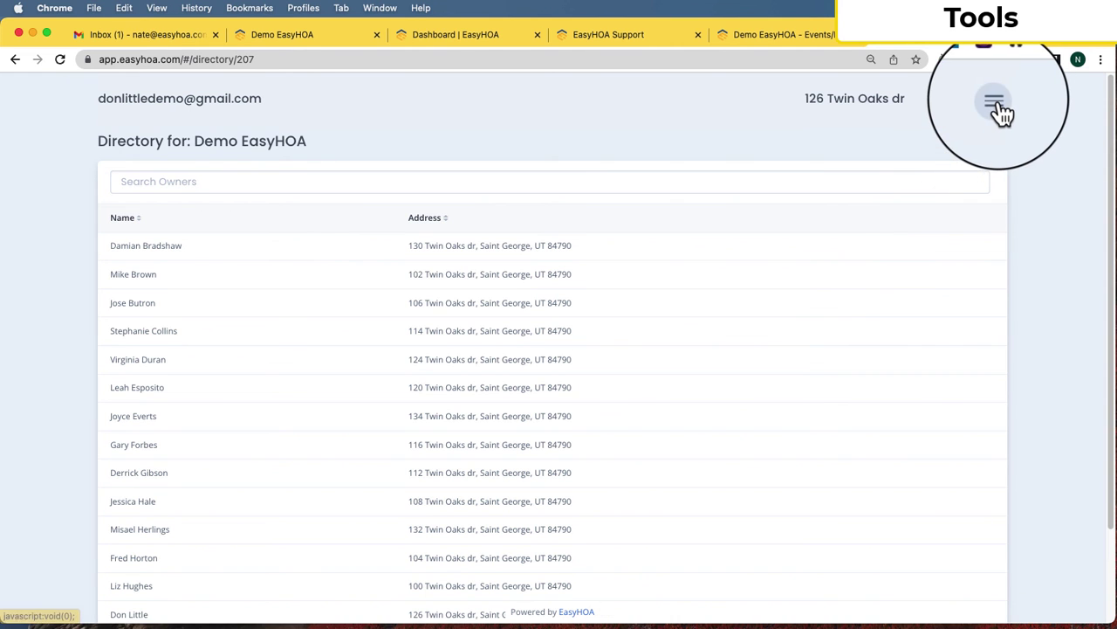
click(996, 101)
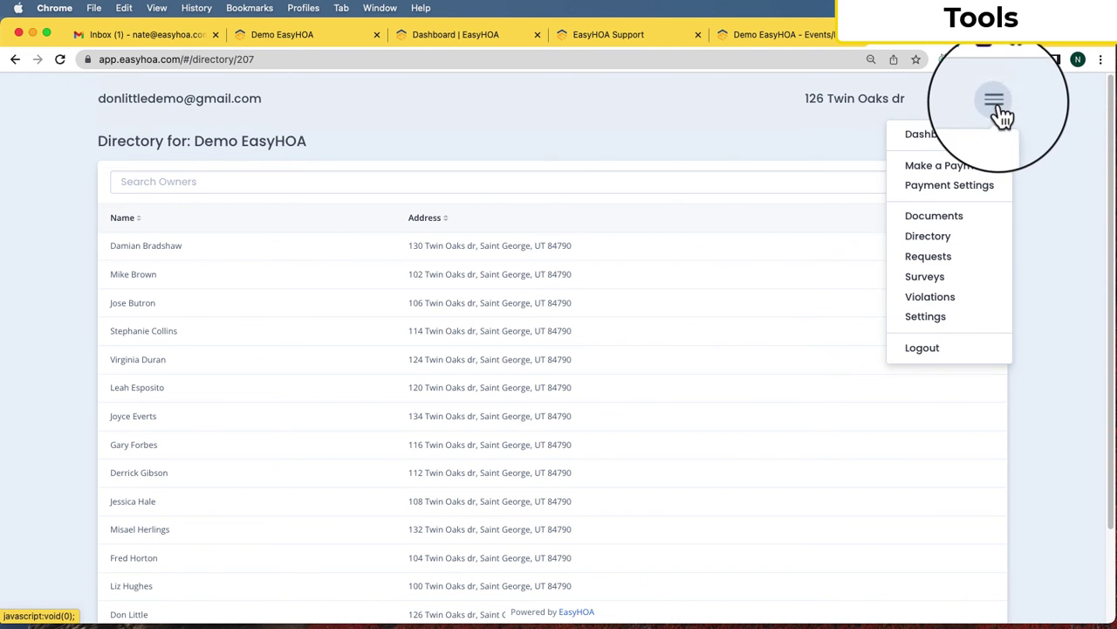
click(954, 260)
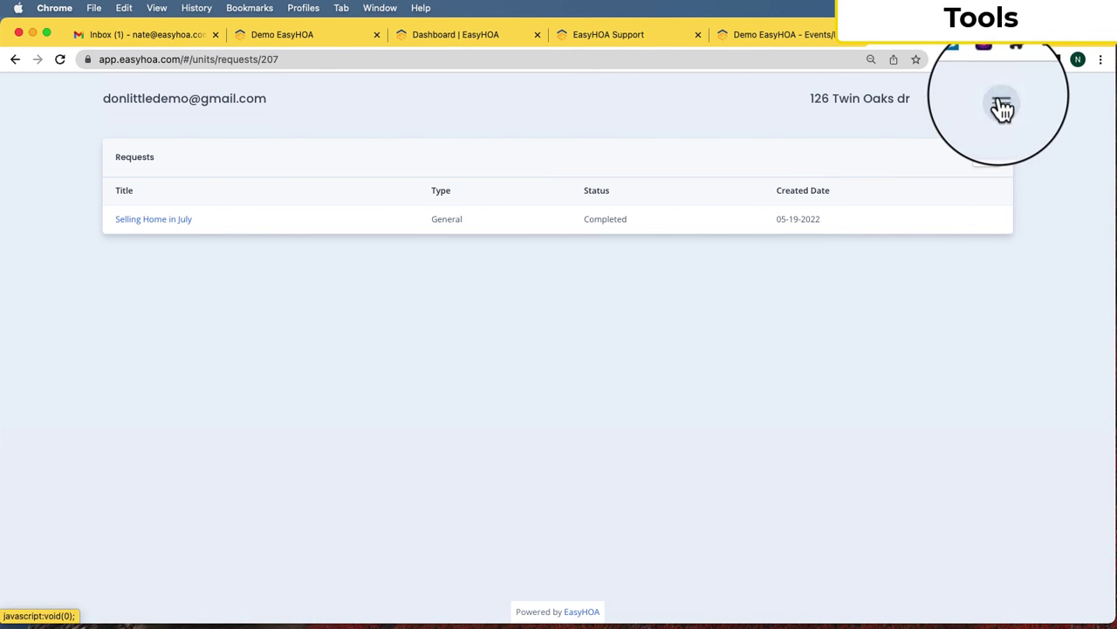
click(1000, 101)
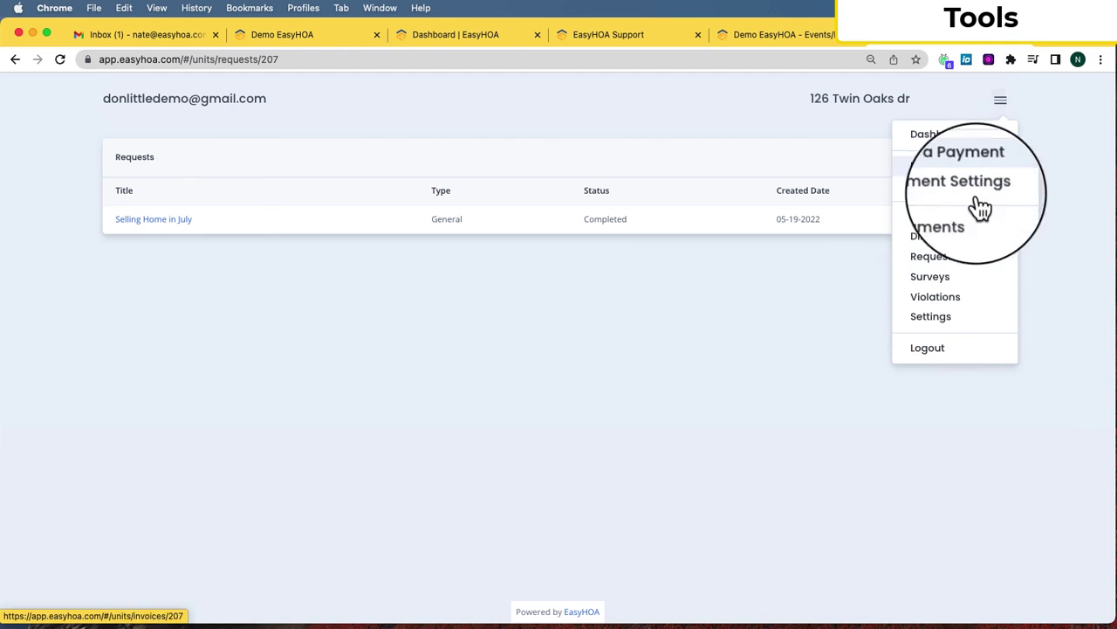
click(957, 305)
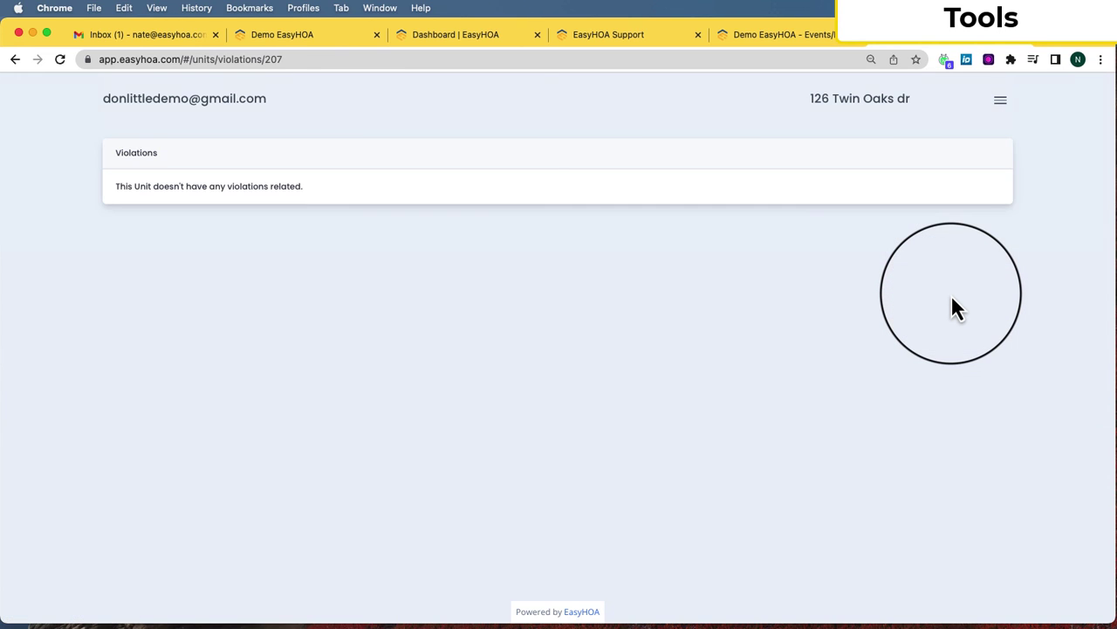
View the owner's account settings and log out of the owner portal
click(1000, 105)
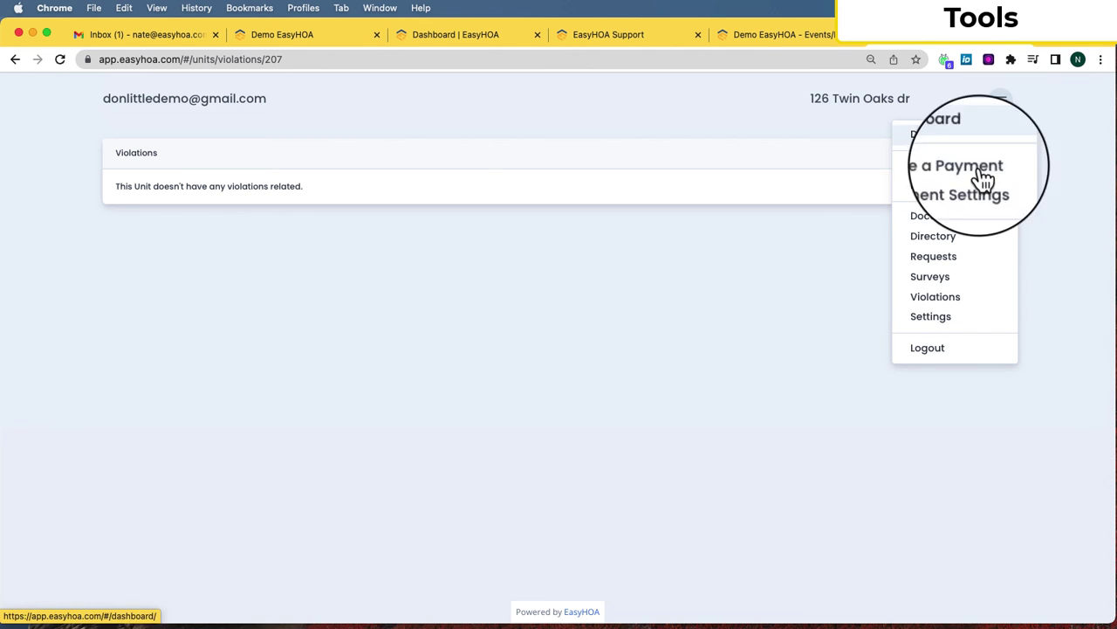
click(968, 318)
click(994, 100)
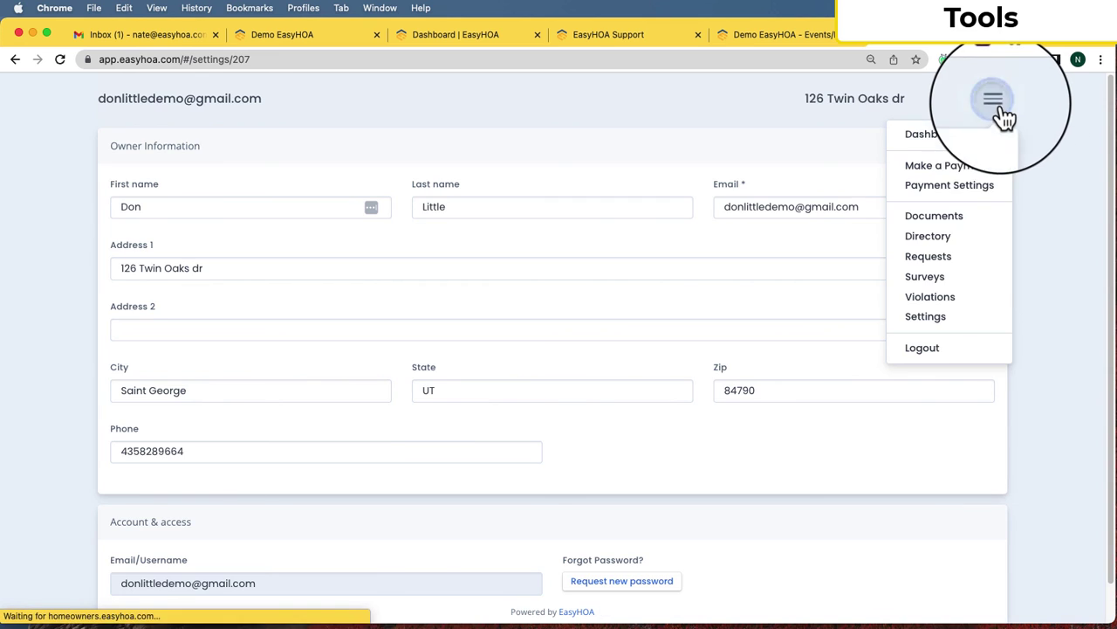
click(954, 350)
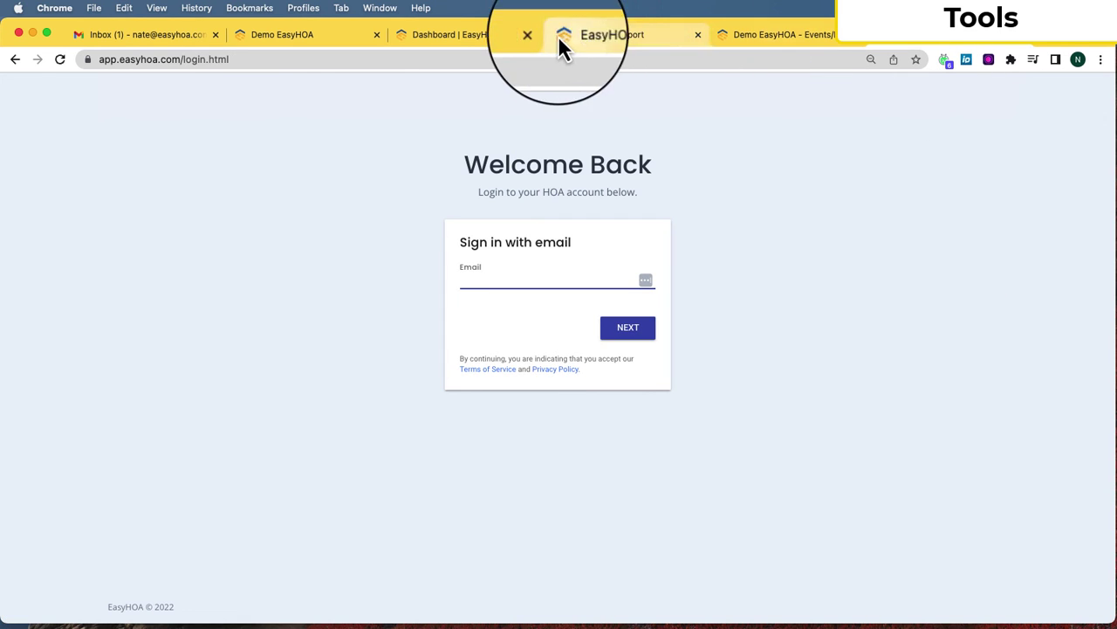
Return to the management dashboard and review the website editors for the Home, Board and Contact pages, ending on the Home Page
click(457, 35)
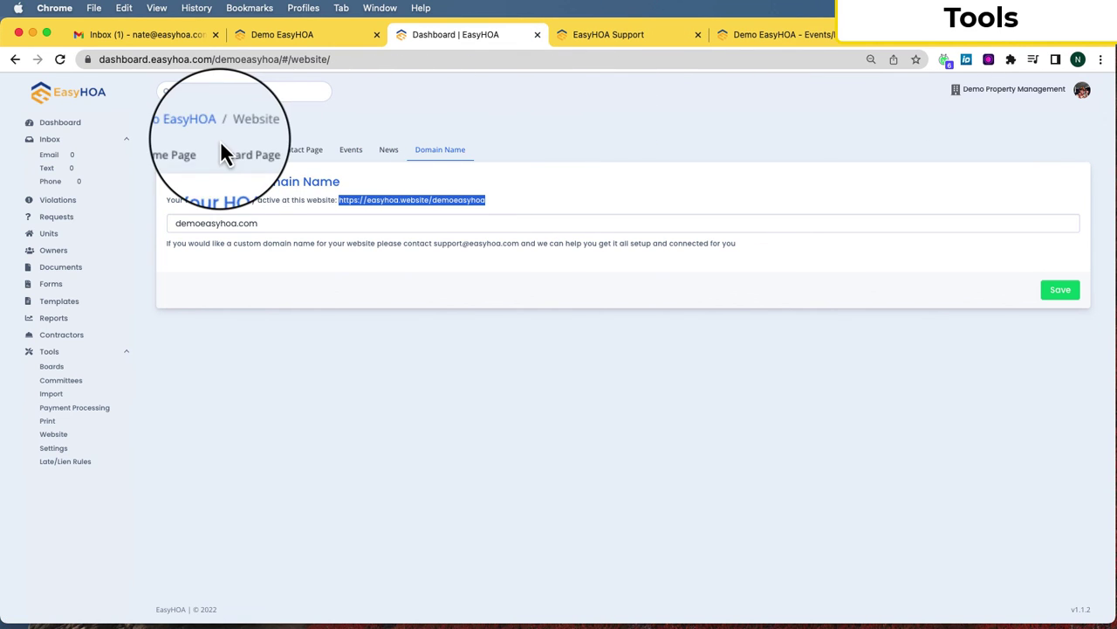
click(197, 163)
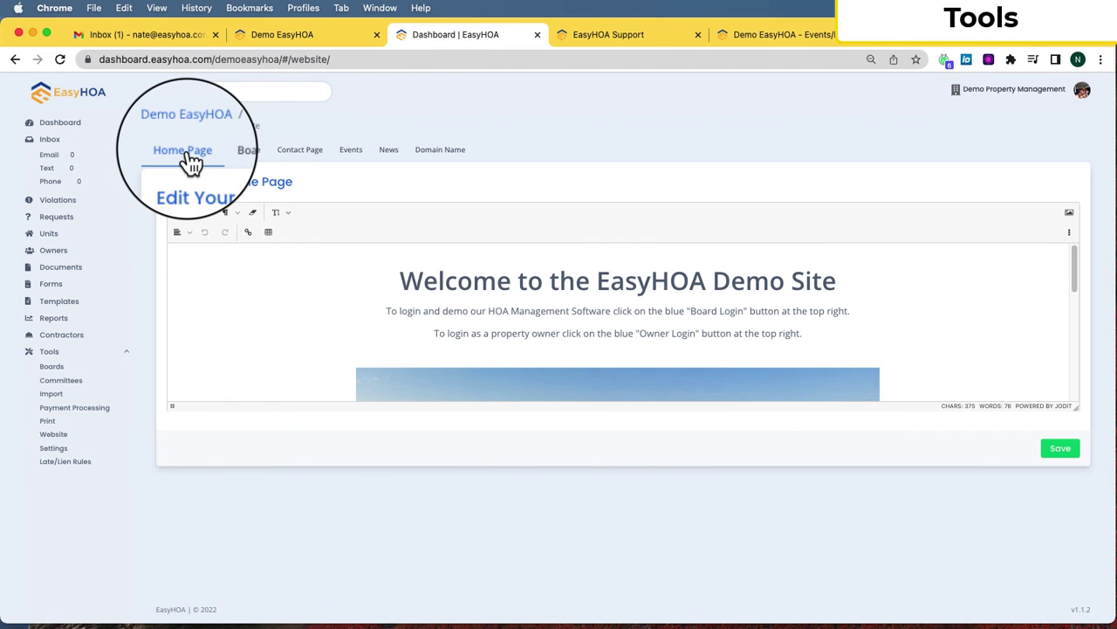
click(240, 165)
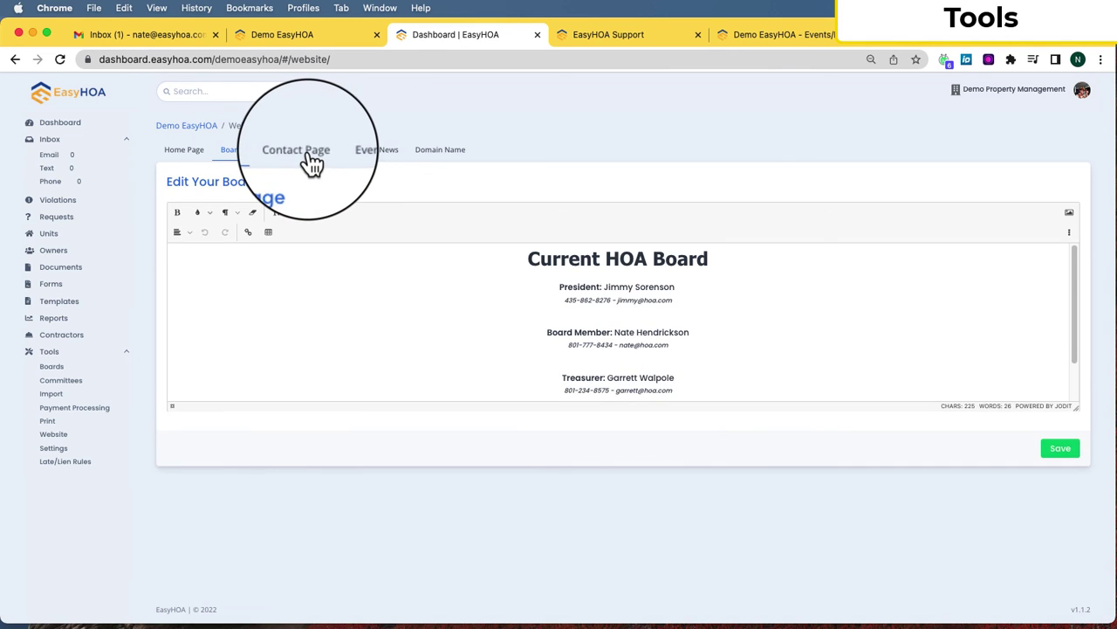
click(307, 165)
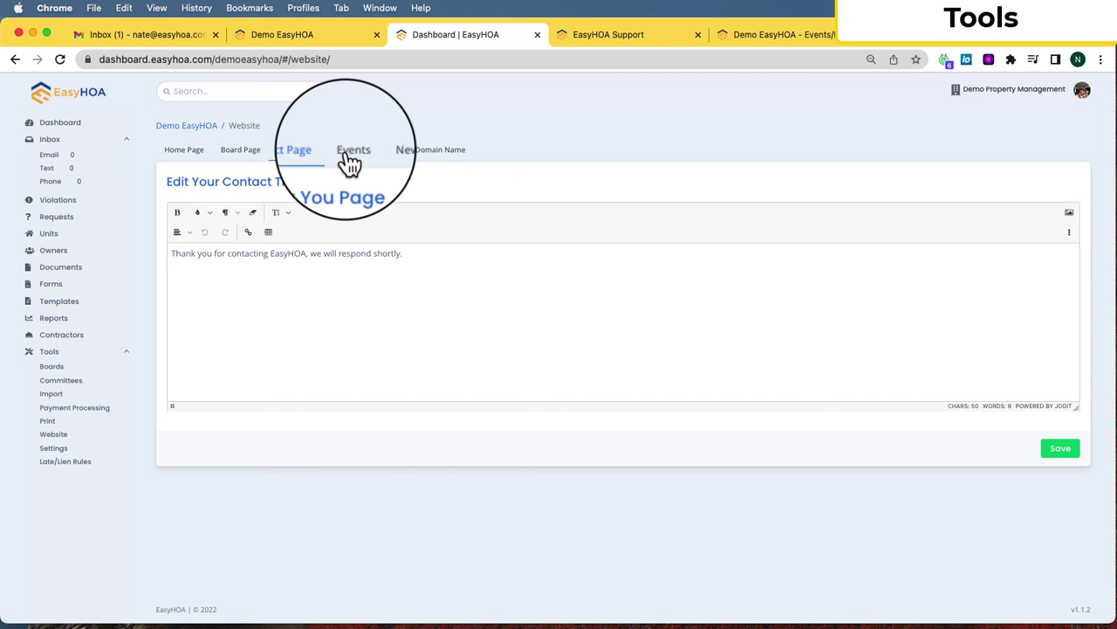
click(185, 162)
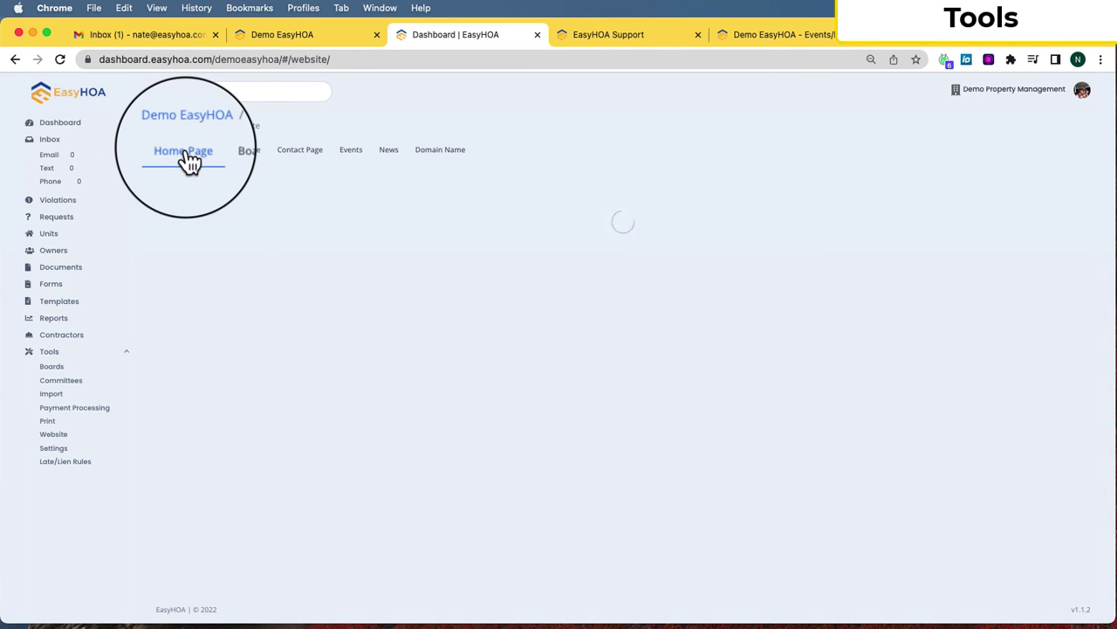